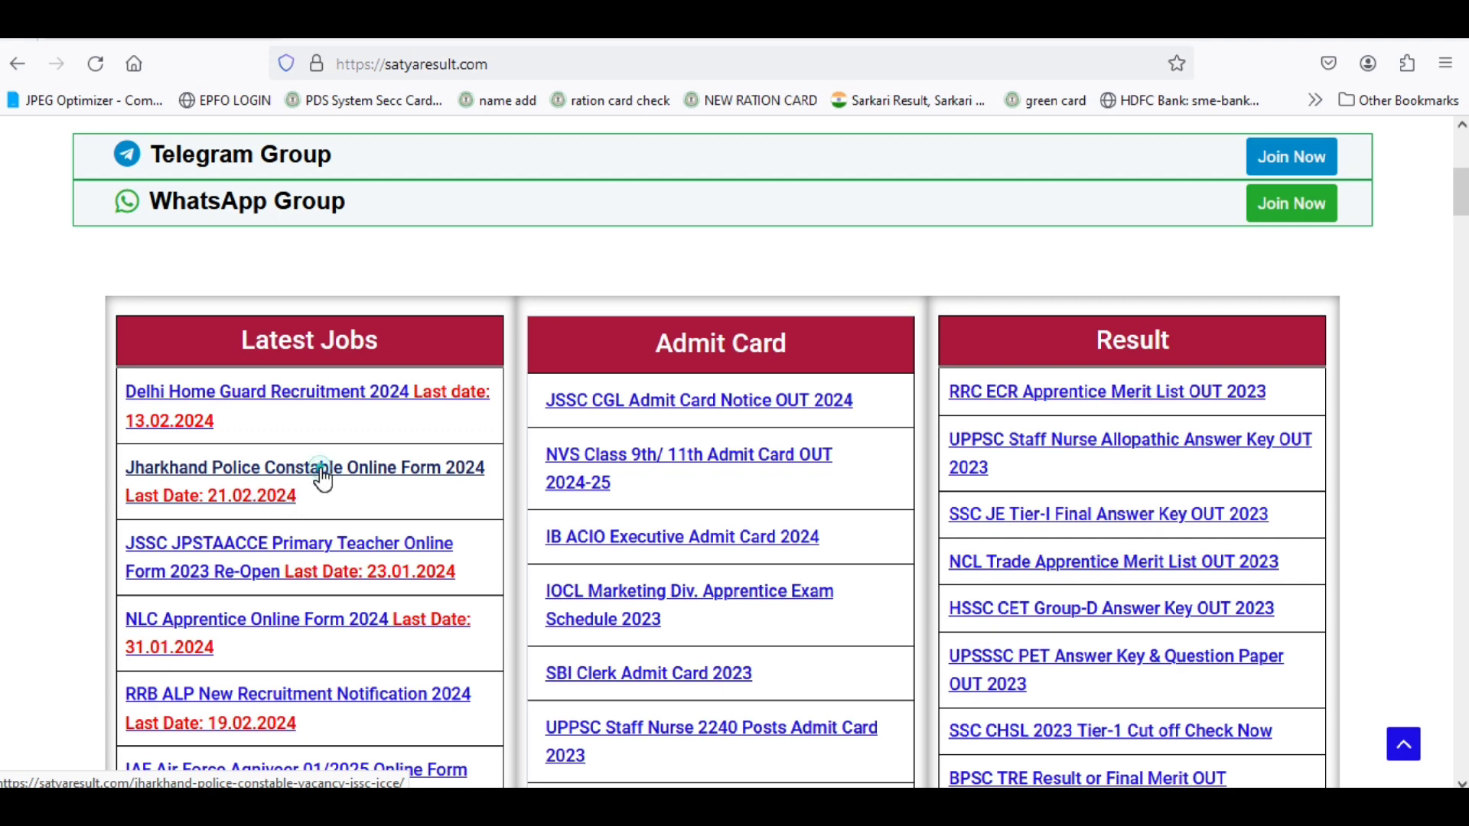
Open the Jharkhand Police Constable Vacancy 2024 article and scroll down to its Important Links table.
left_click(322, 470)
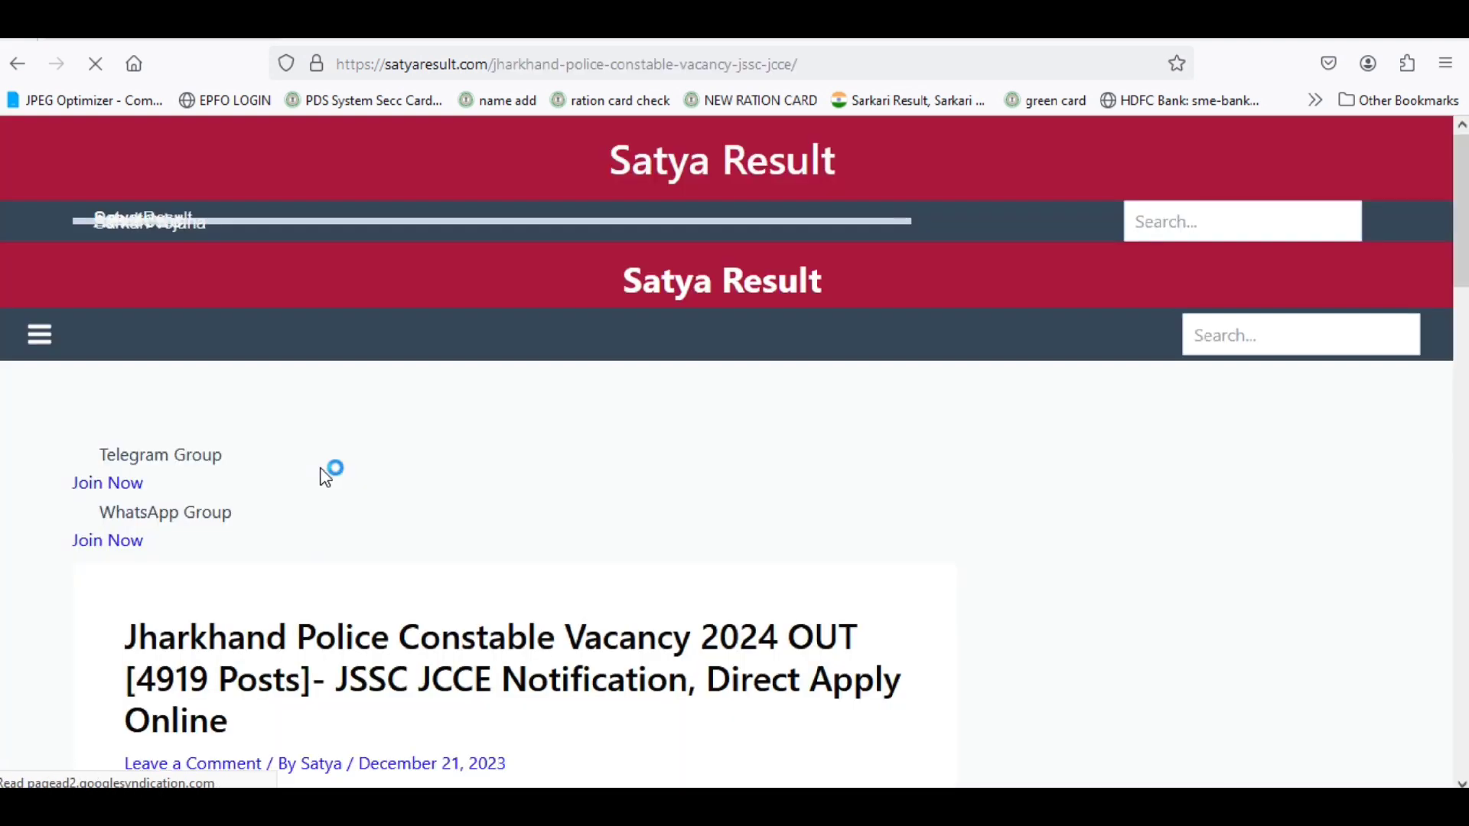
scroll(368, 487, "down", 5)
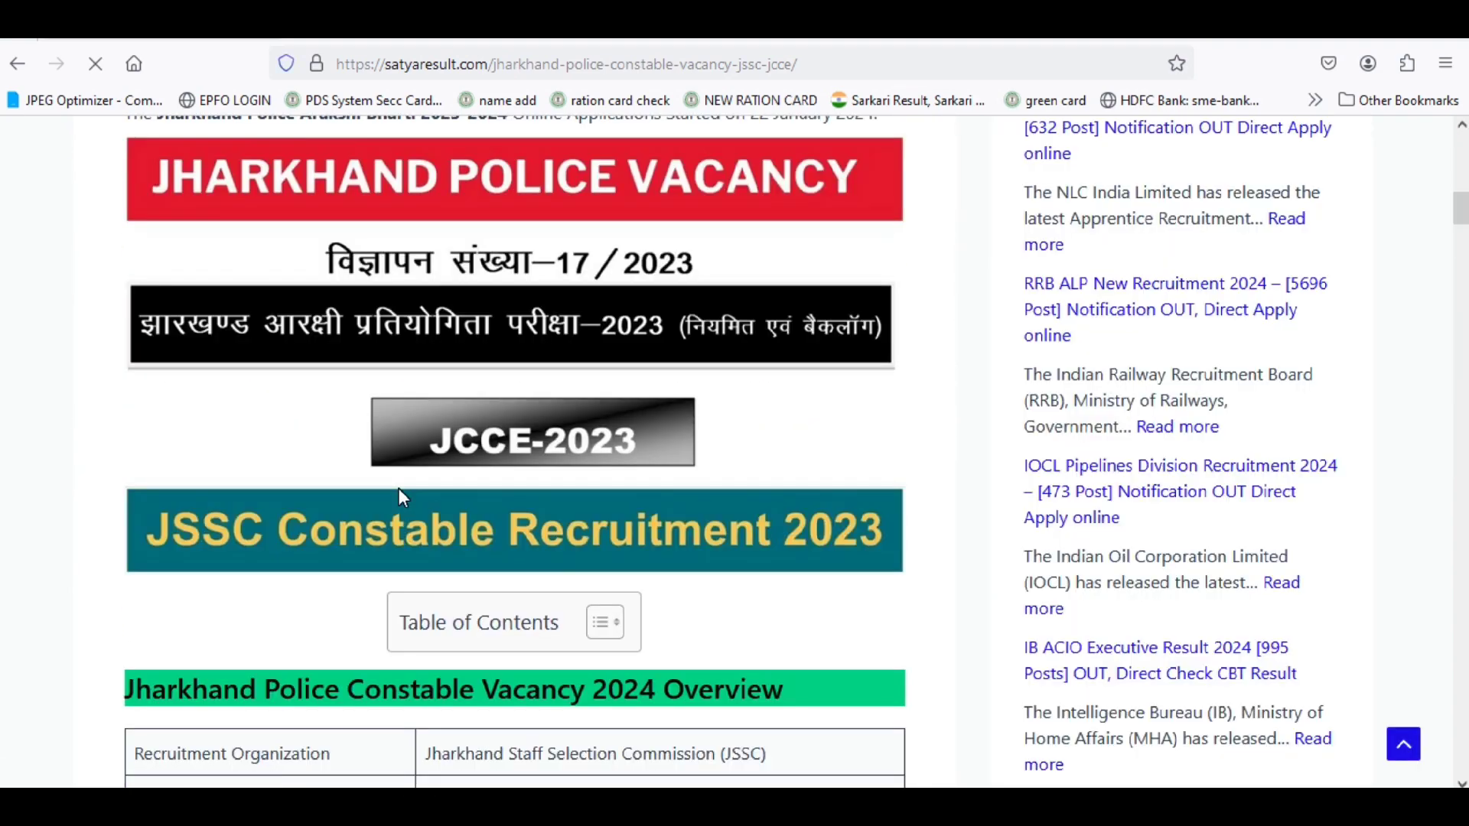
scroll(399, 494, "down", 10)
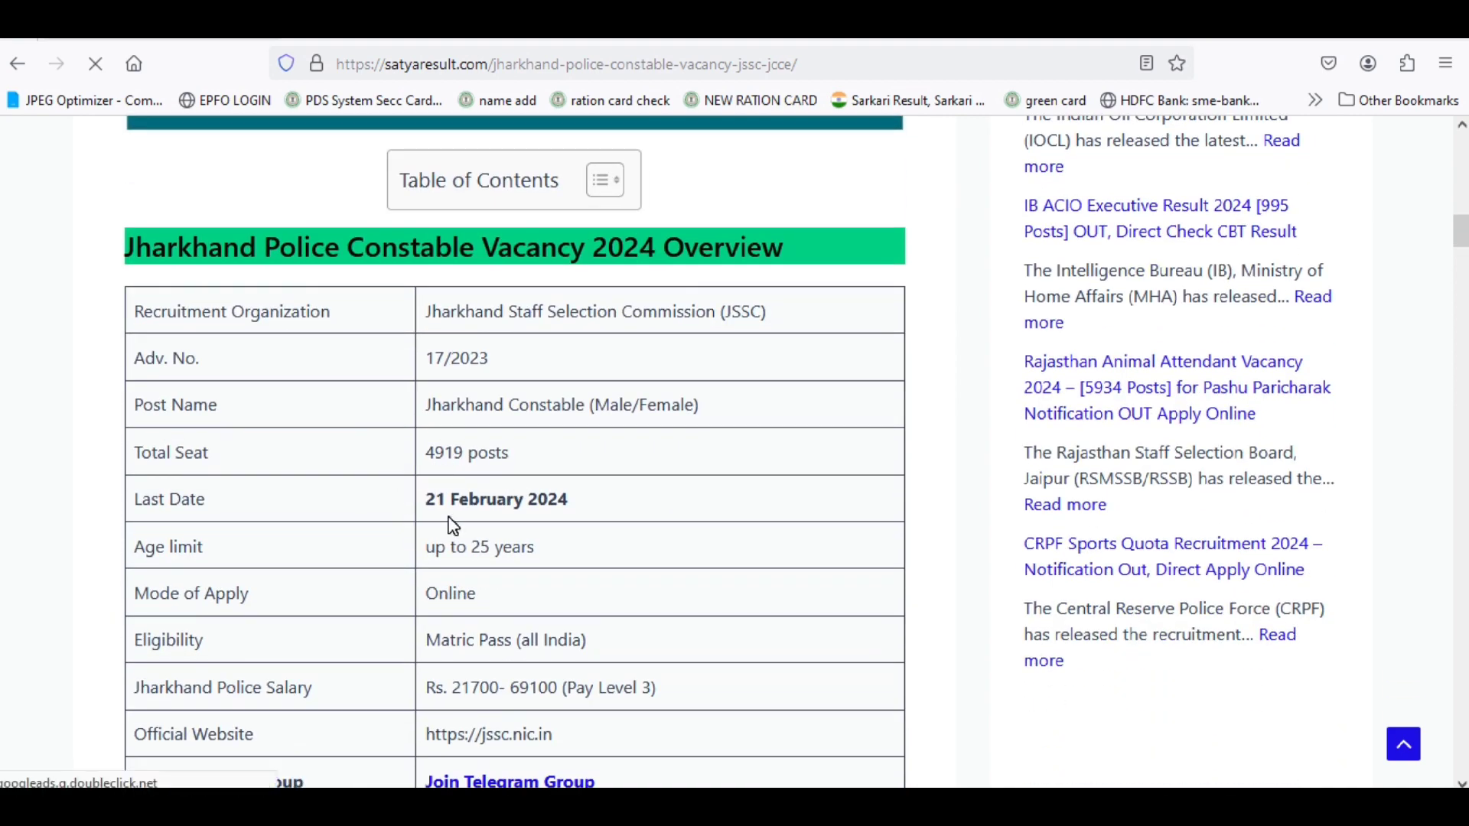
scroll(491, 524, "down", 10)
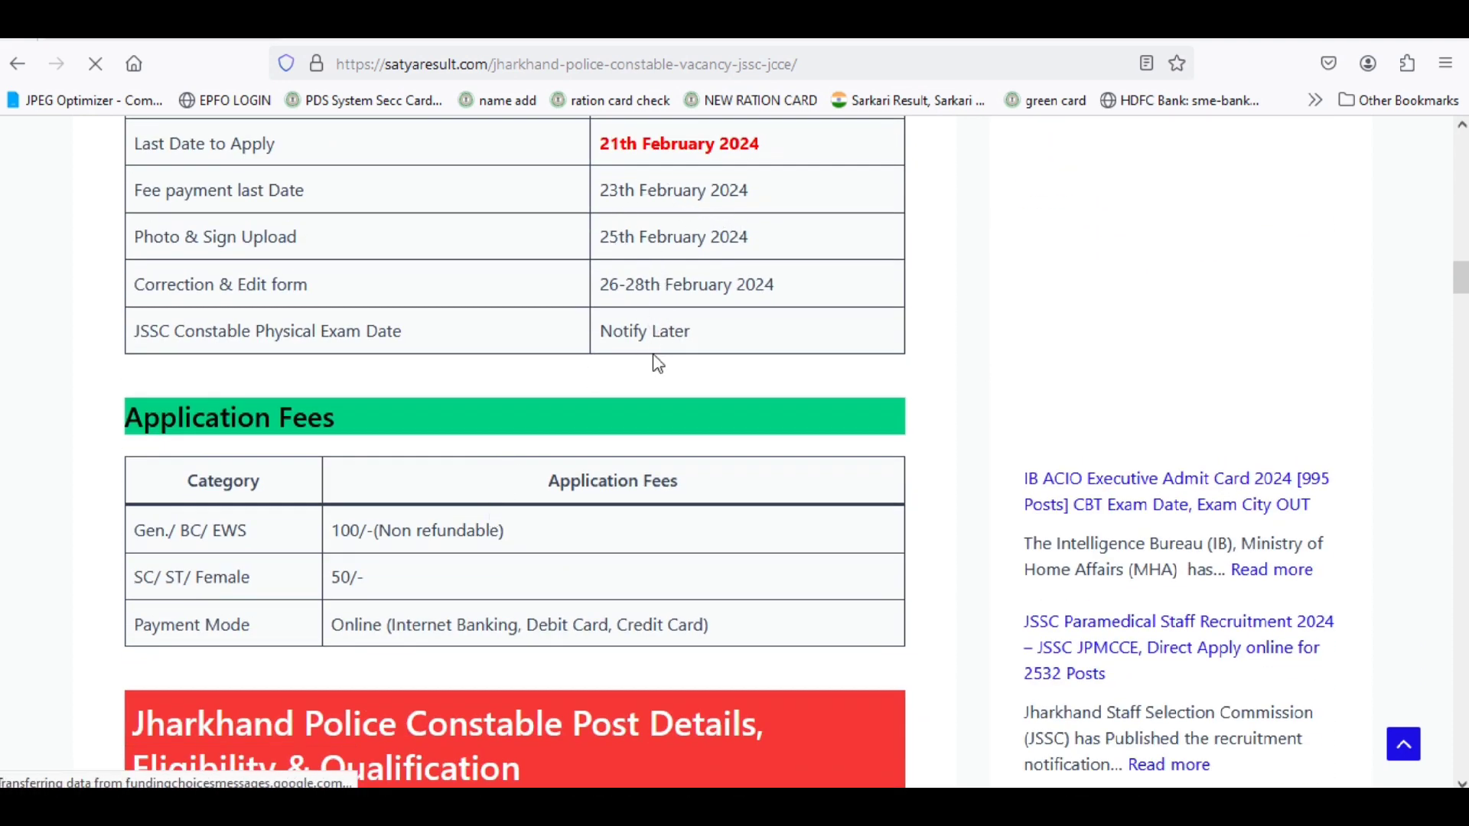
scroll(681, 455, "down", 2)
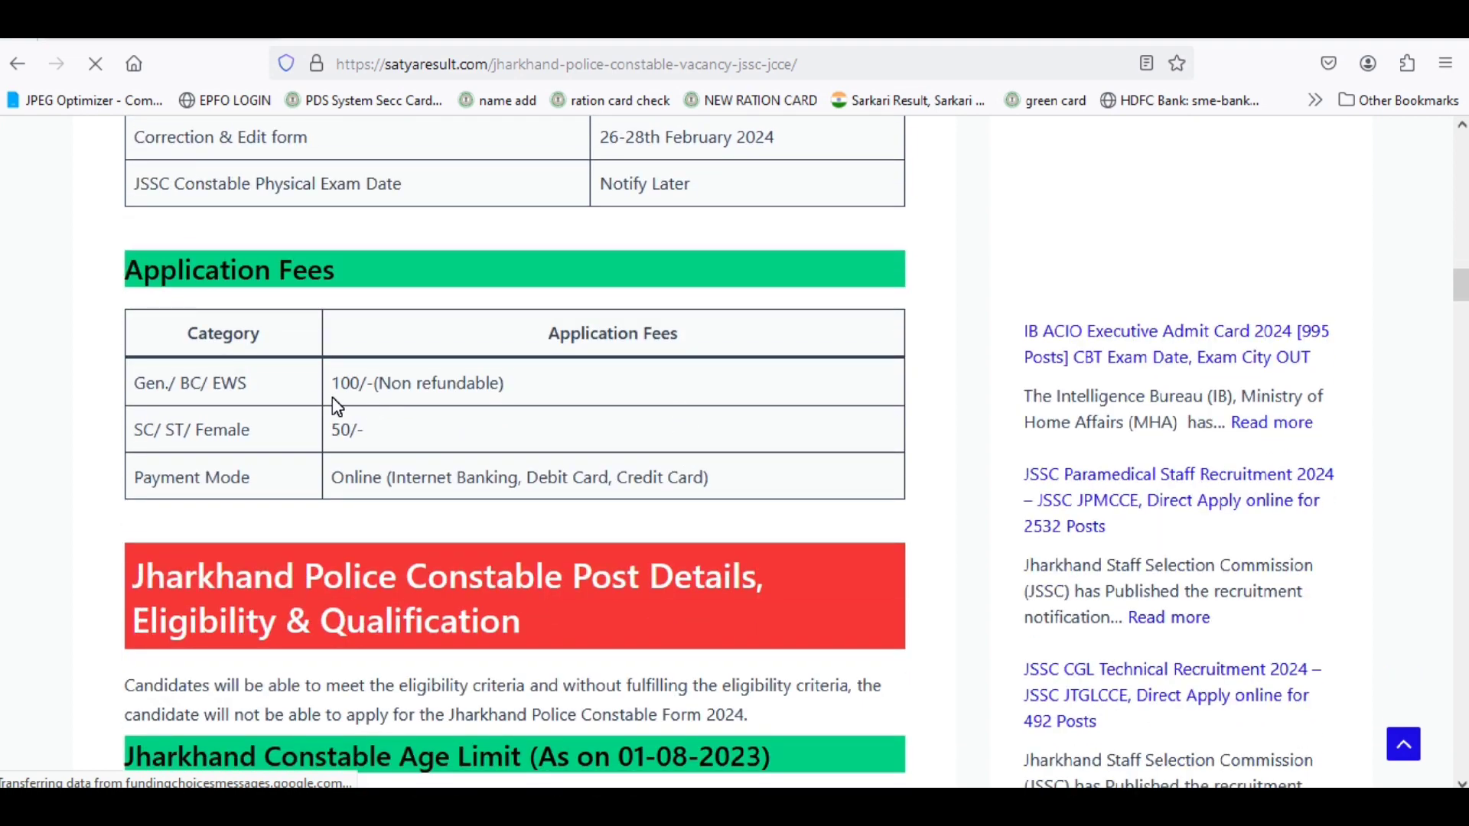
scroll(334, 405, "down", 10)
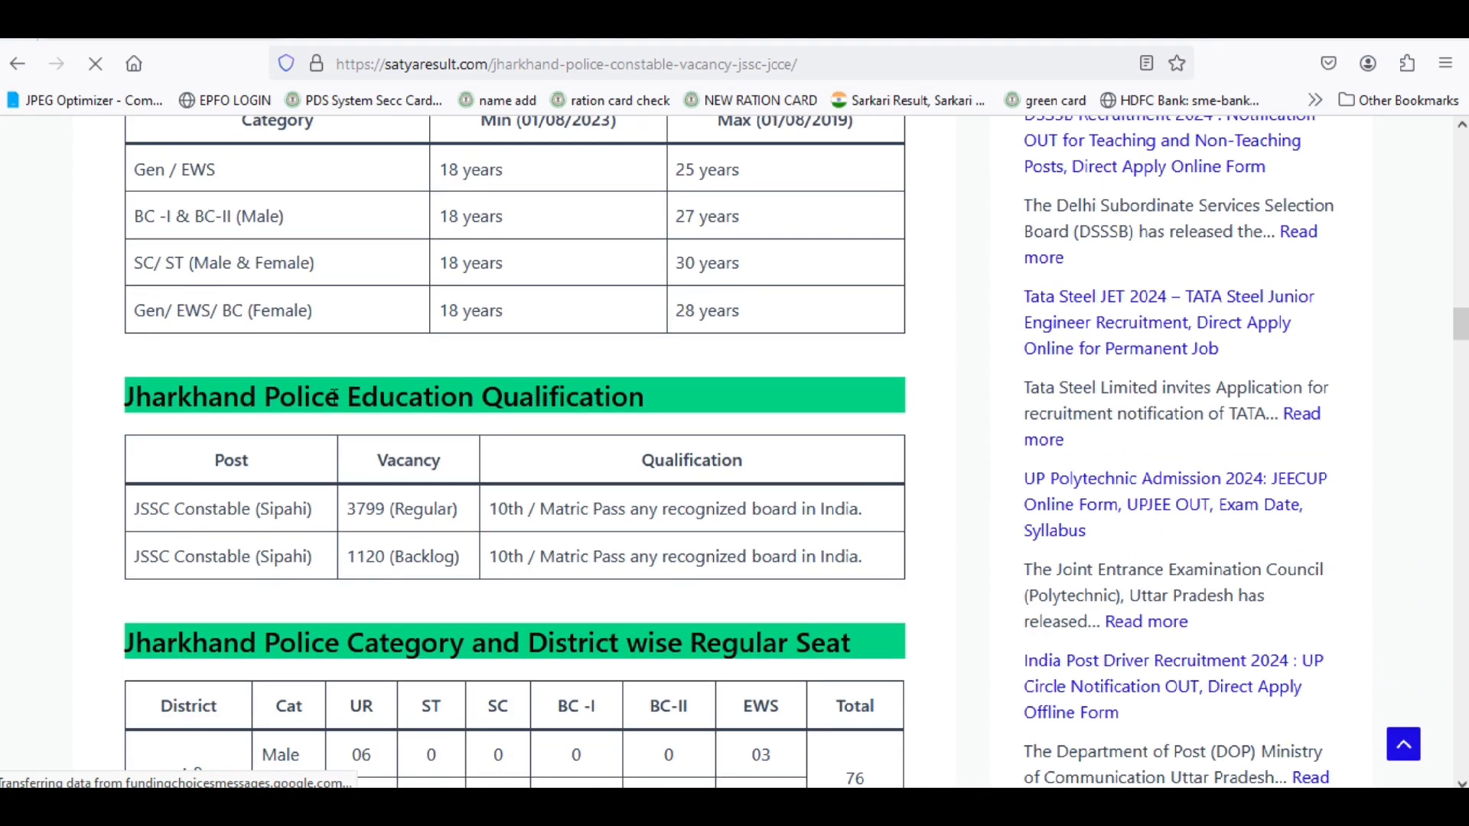
scroll(676, 429, "down", 4)
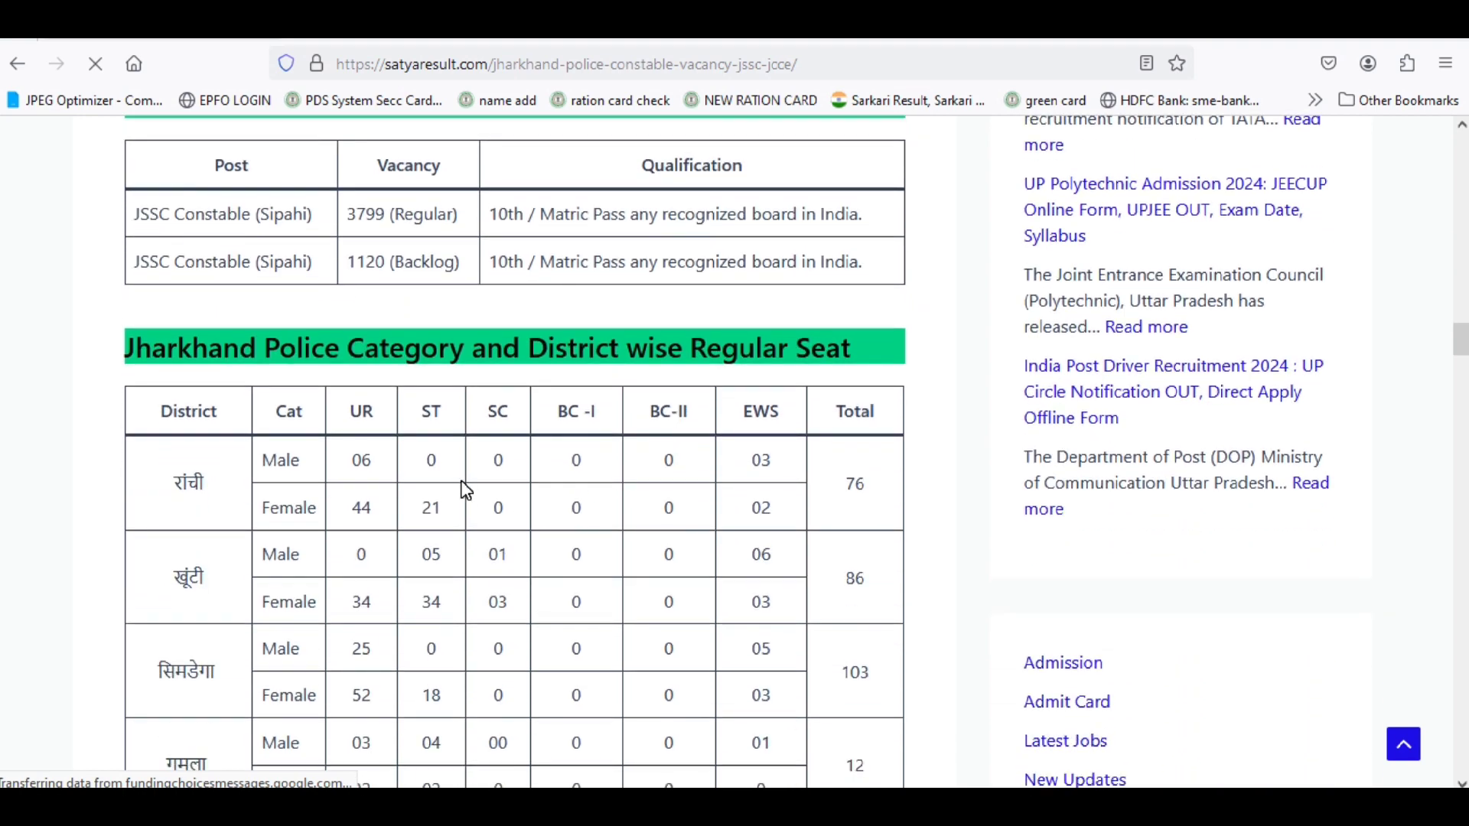
scroll(465, 489, "down", 16)
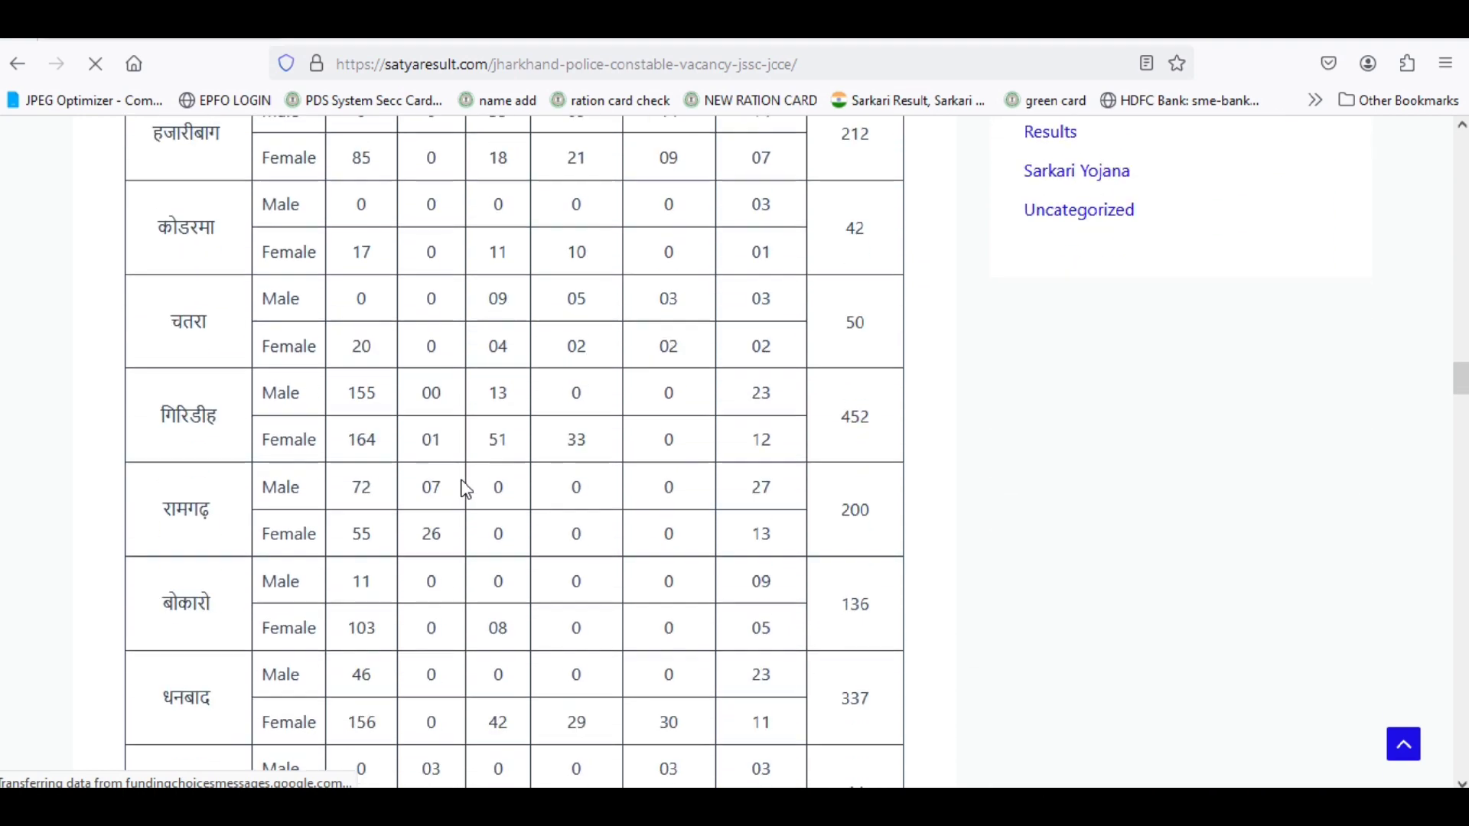
scroll(465, 490, "down", 20)
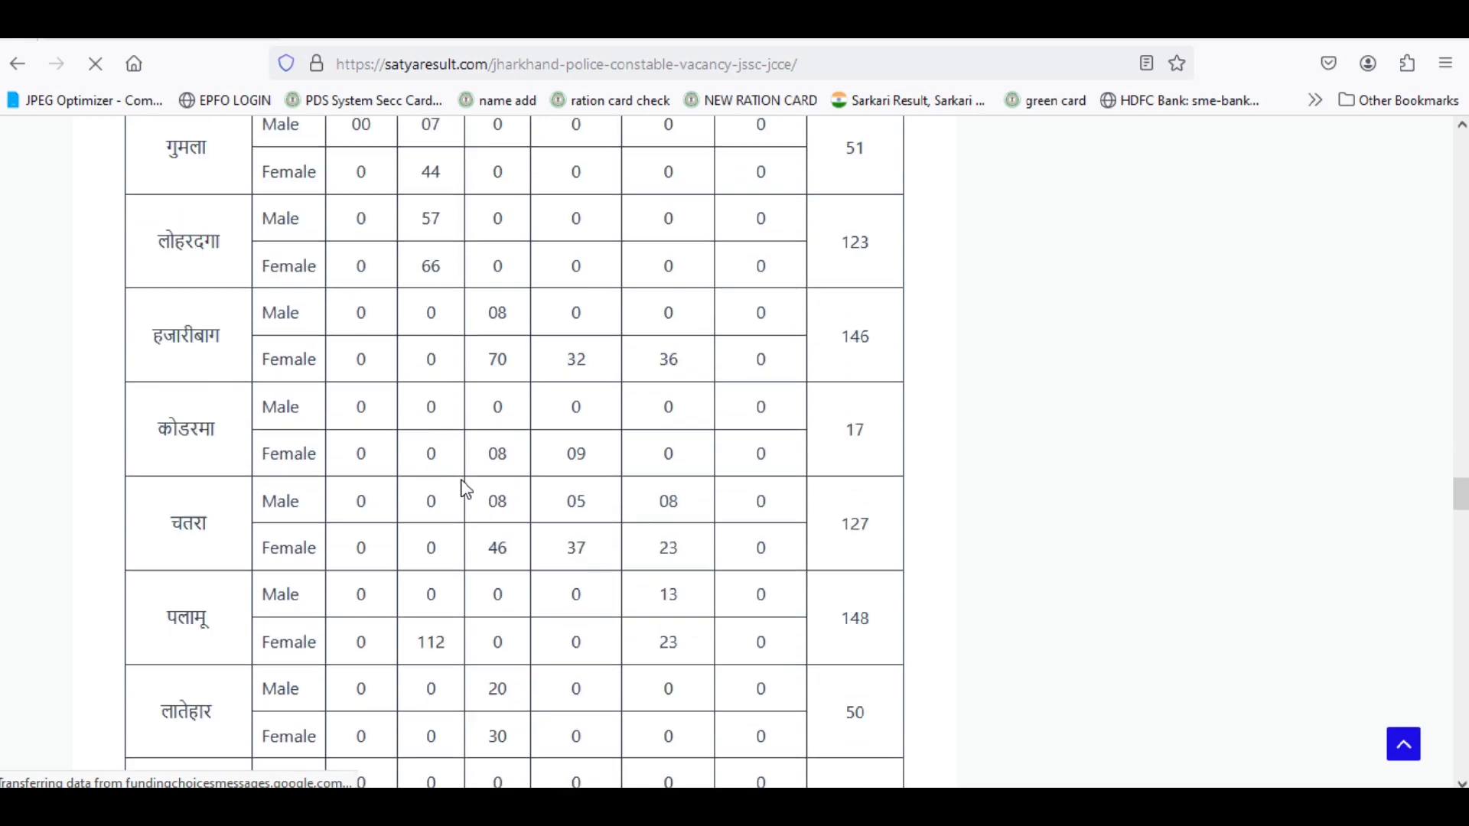
scroll(465, 489, "down", 12)
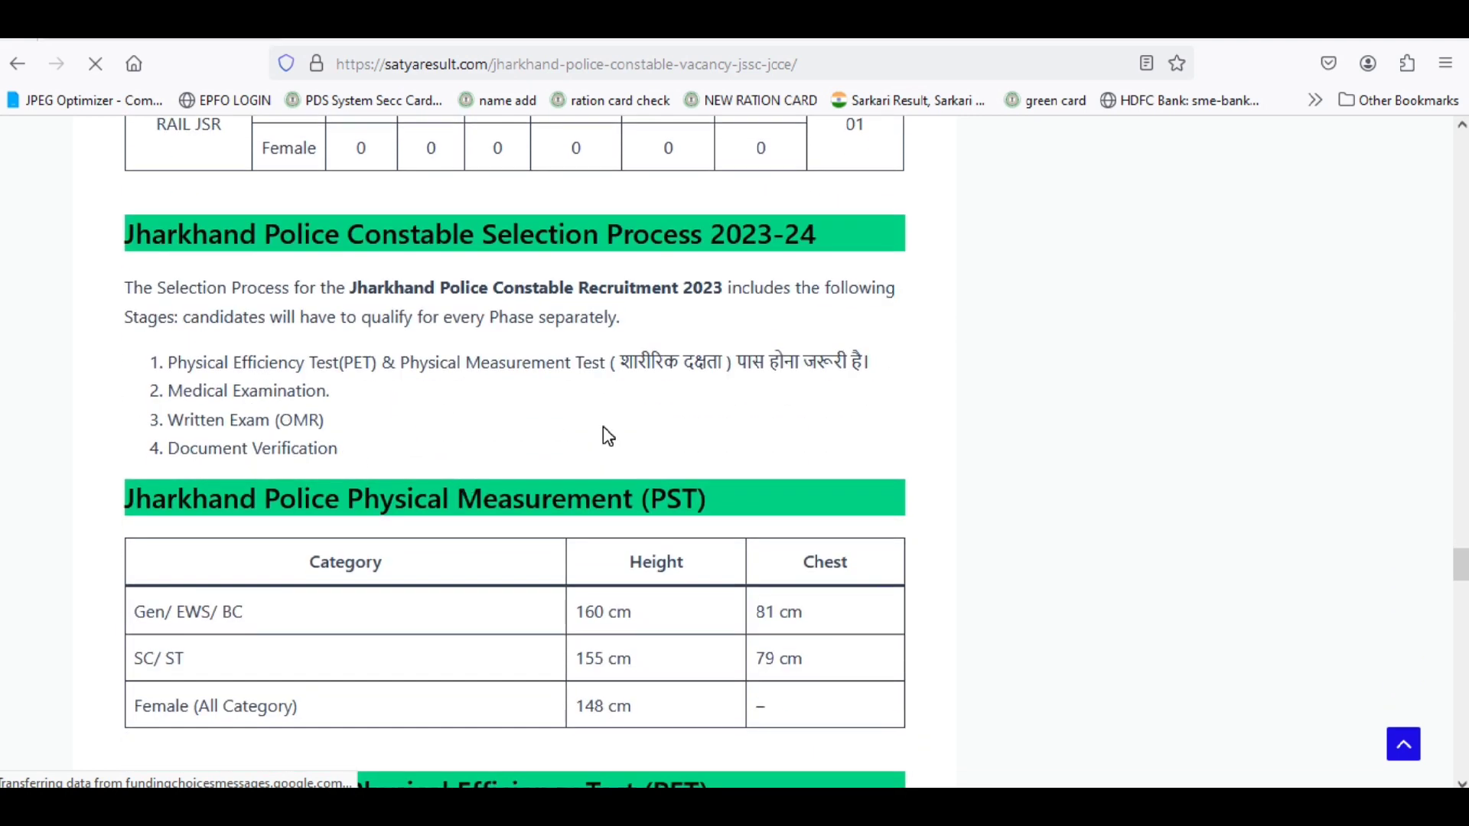
scroll(604, 433, "down", 5)
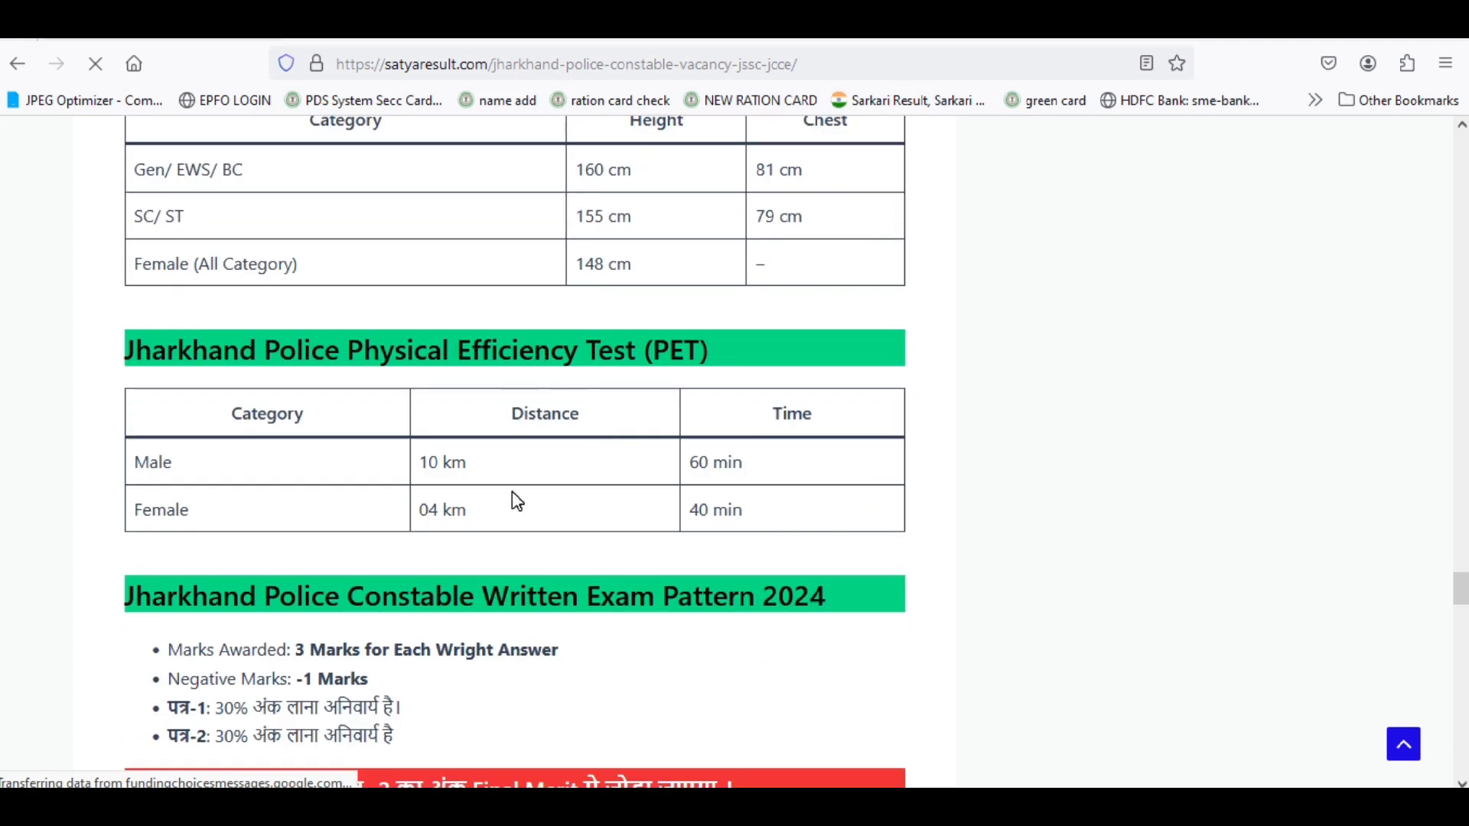
scroll(519, 501, "down", 7)
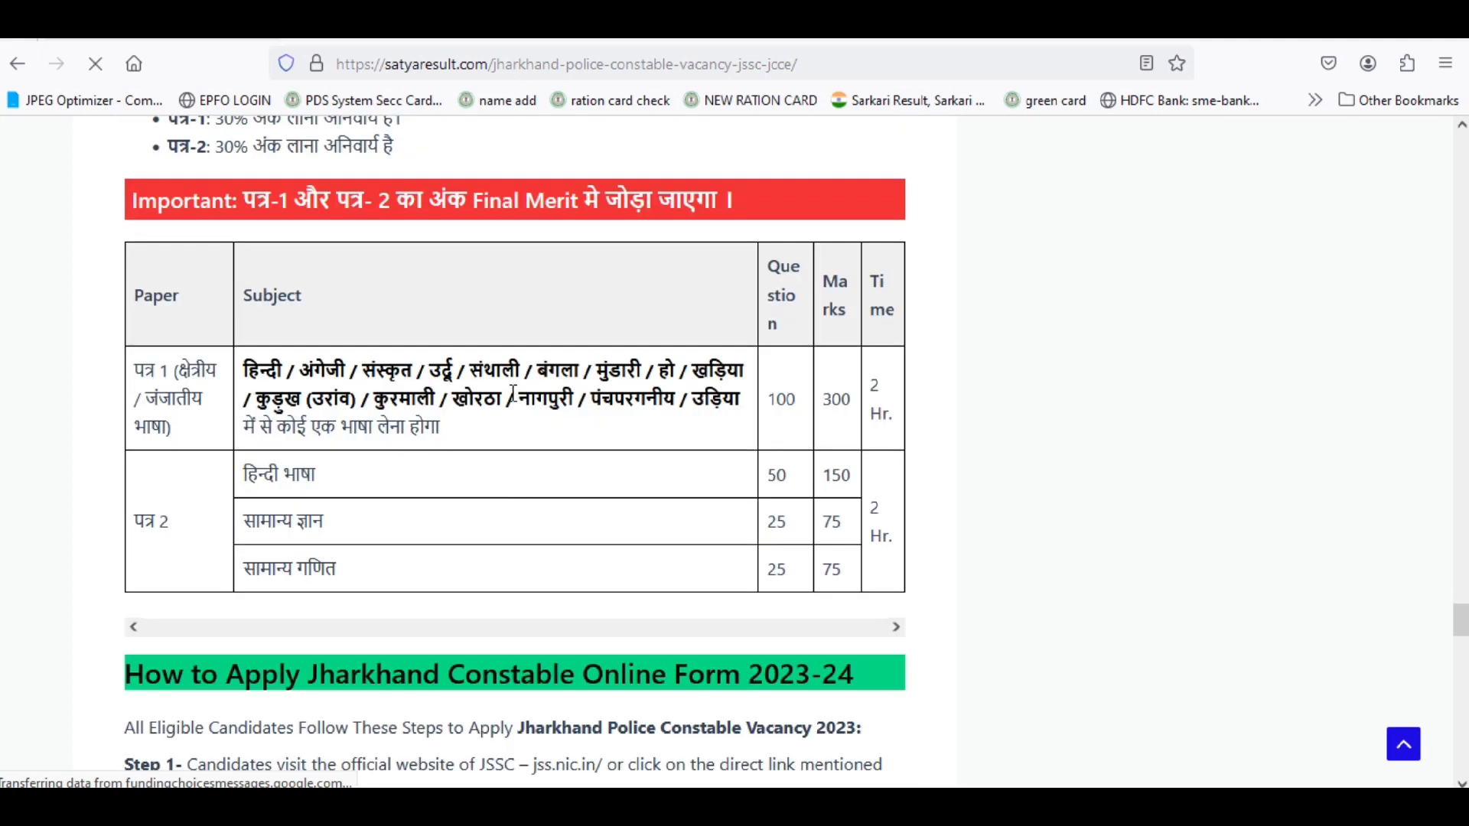
scroll(551, 518, "down", 4)
scroll(556, 528, "down", 4)
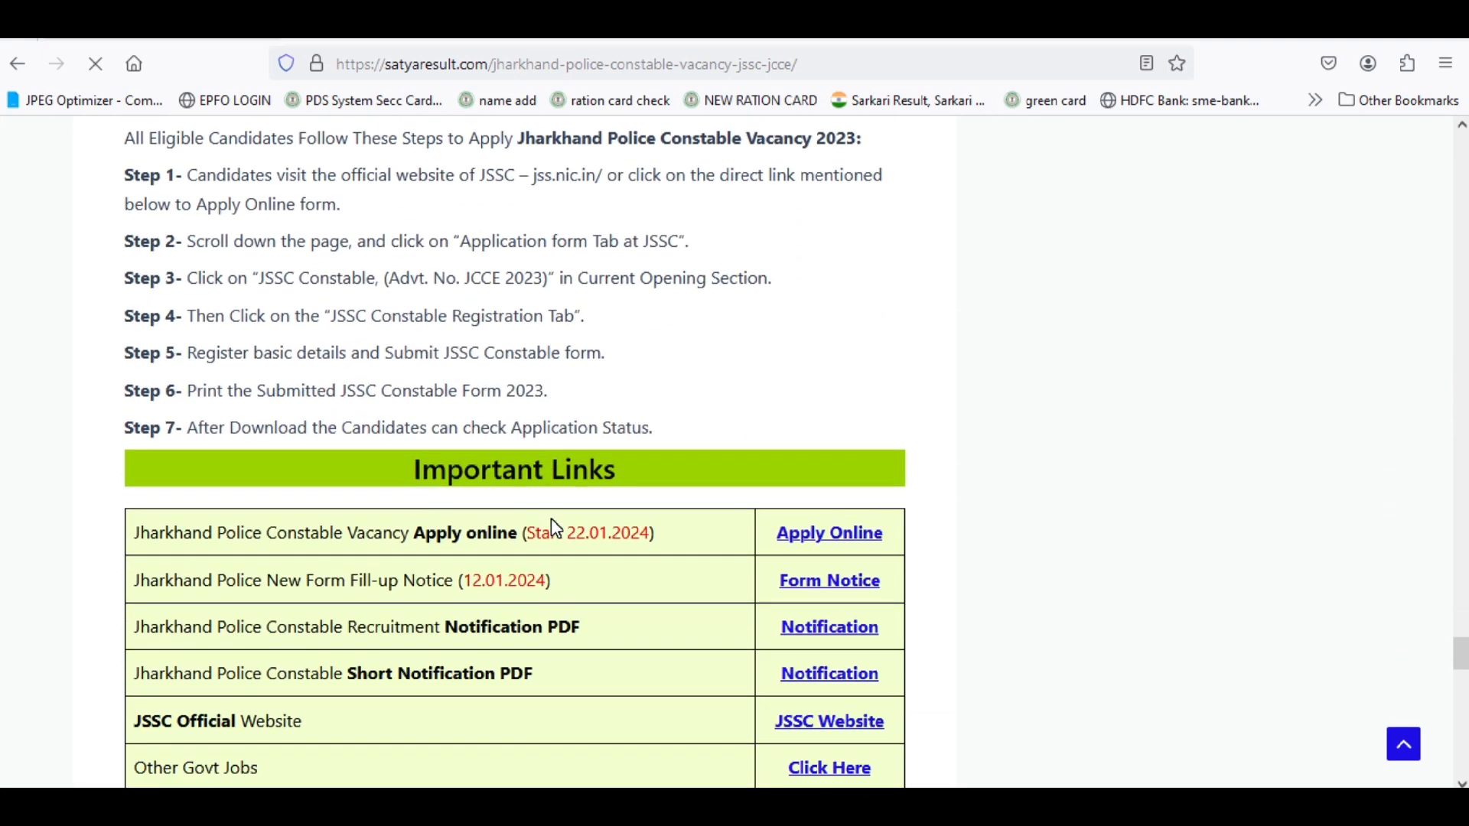
Go to the official JSSC application site and view the Forgot Registration No. form.
left_click(805, 549)
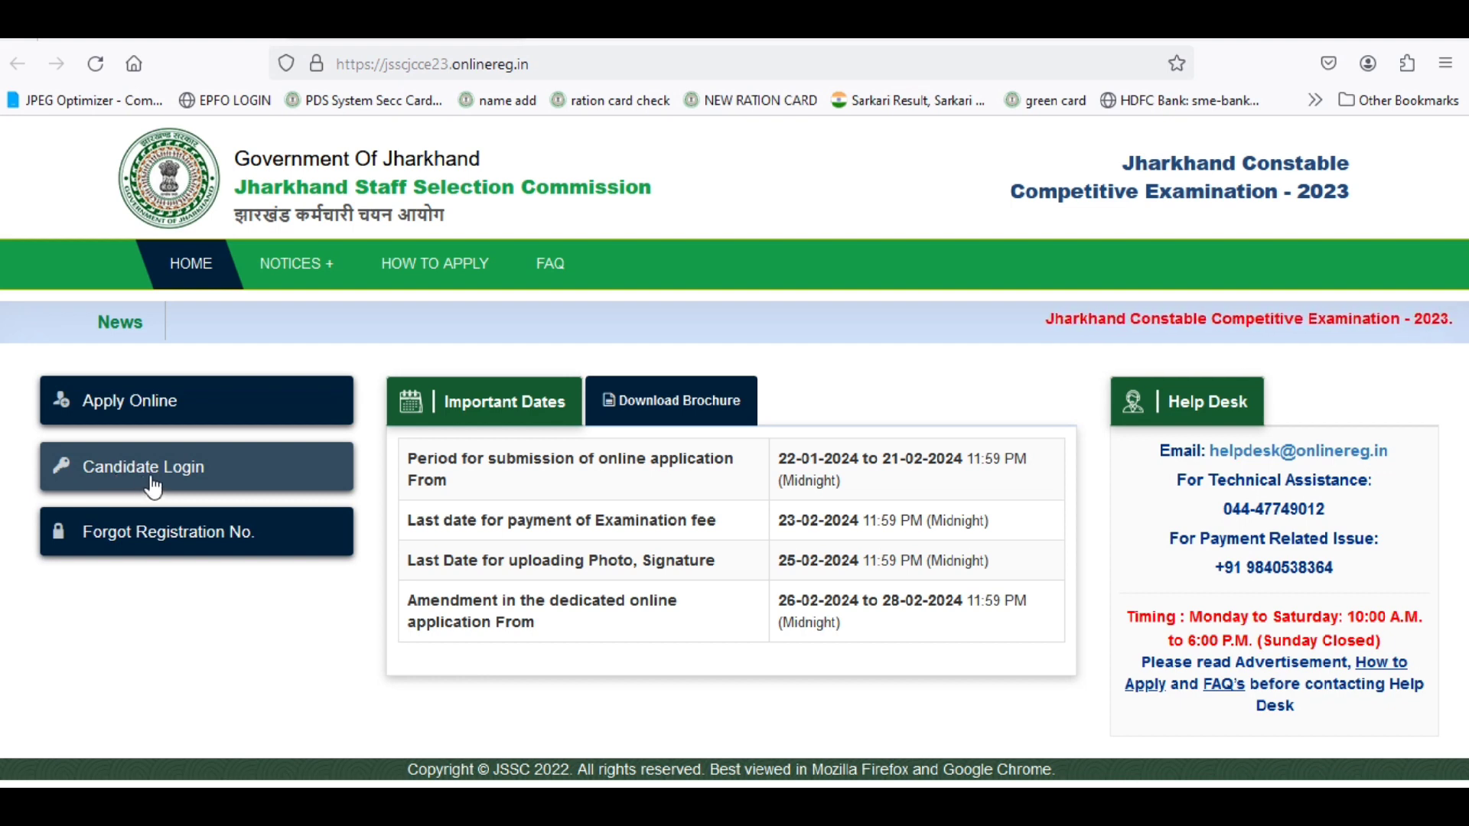
left_click(157, 543)
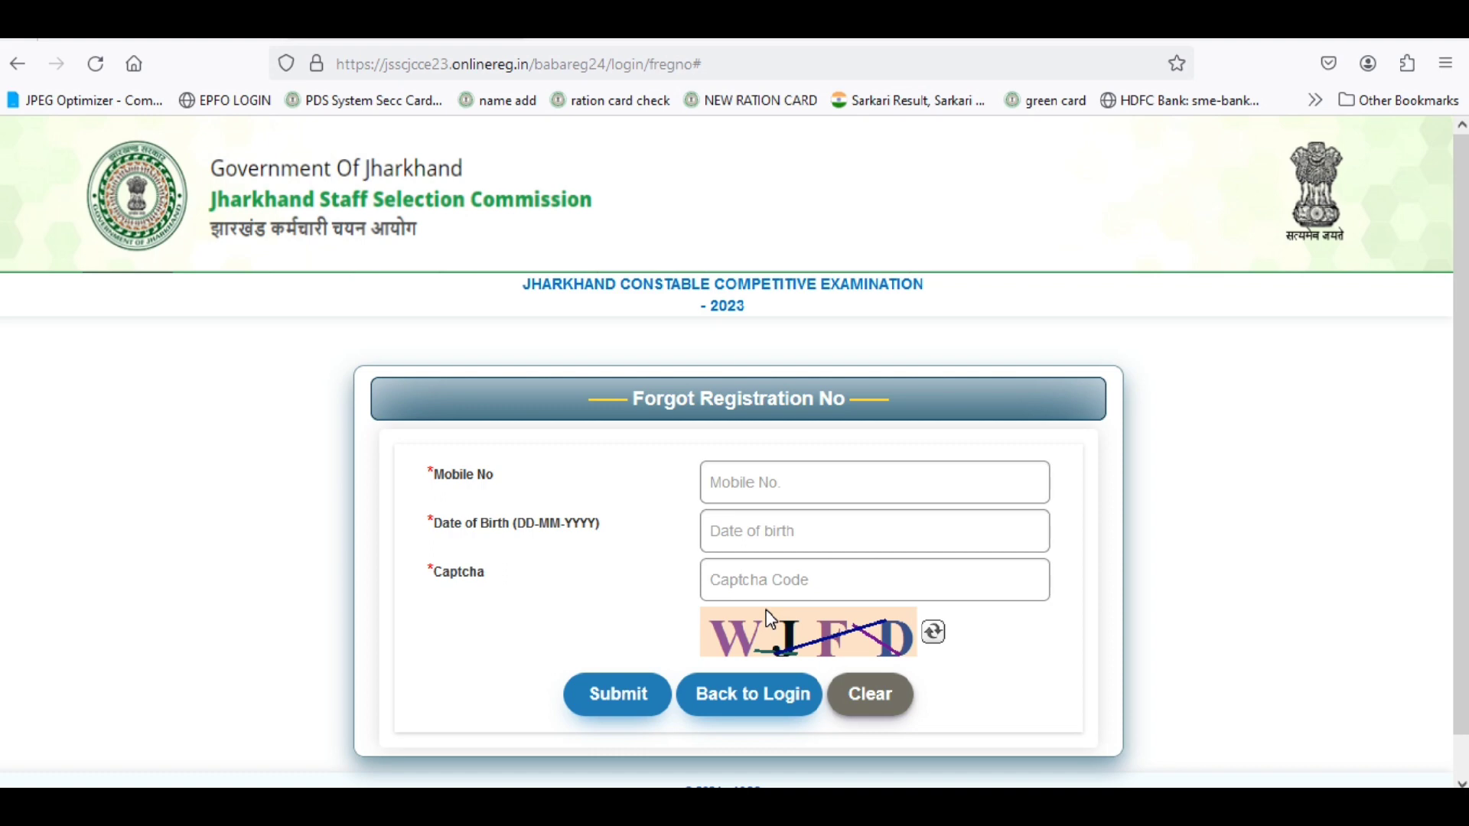
scroll(833, 693, "down", 2)
scroll(832, 691, "up", 2)
Return to the portal home page and start a new online application.
left_click(769, 710)
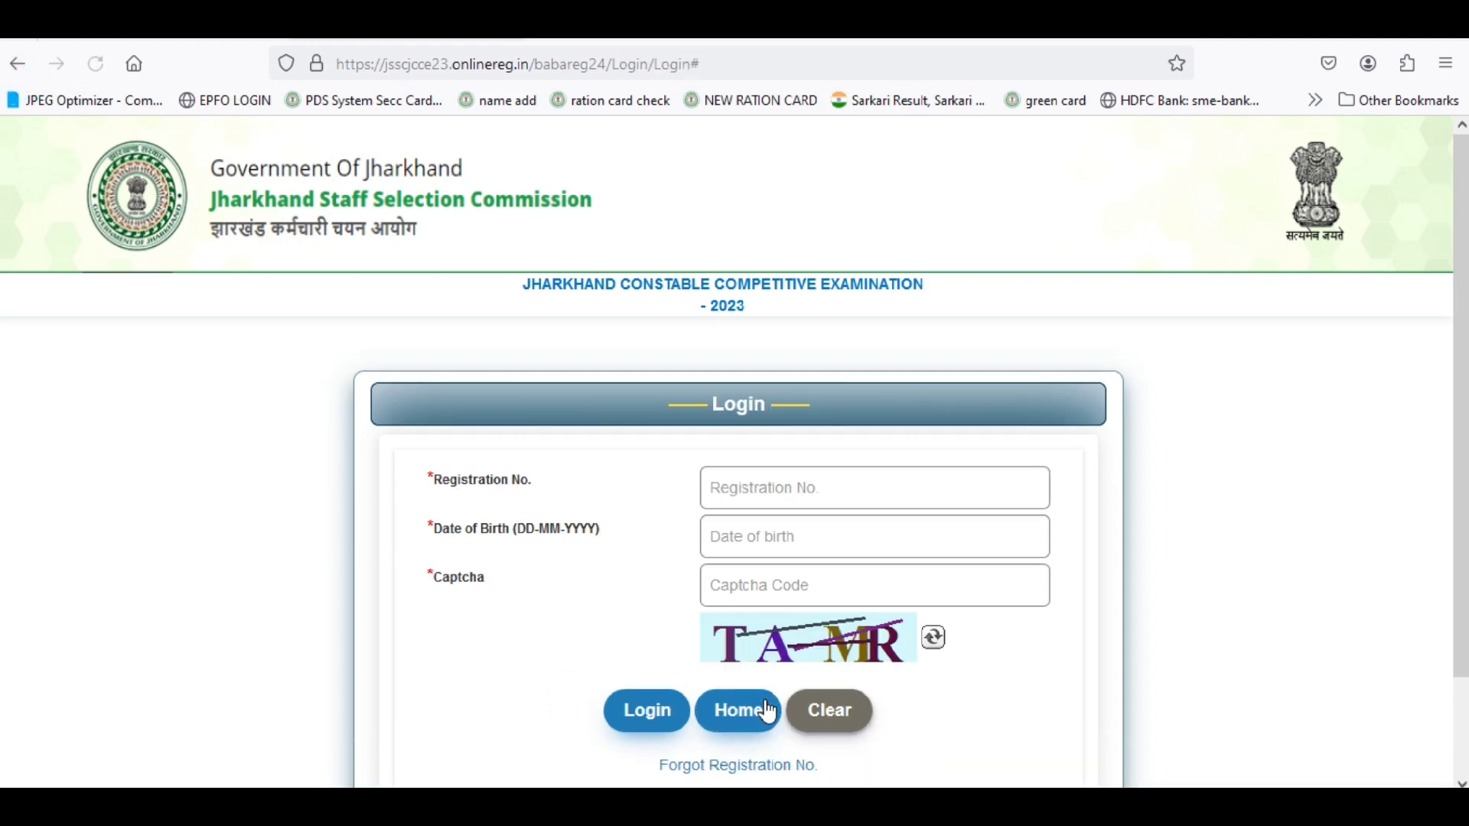
left_click(769, 711)
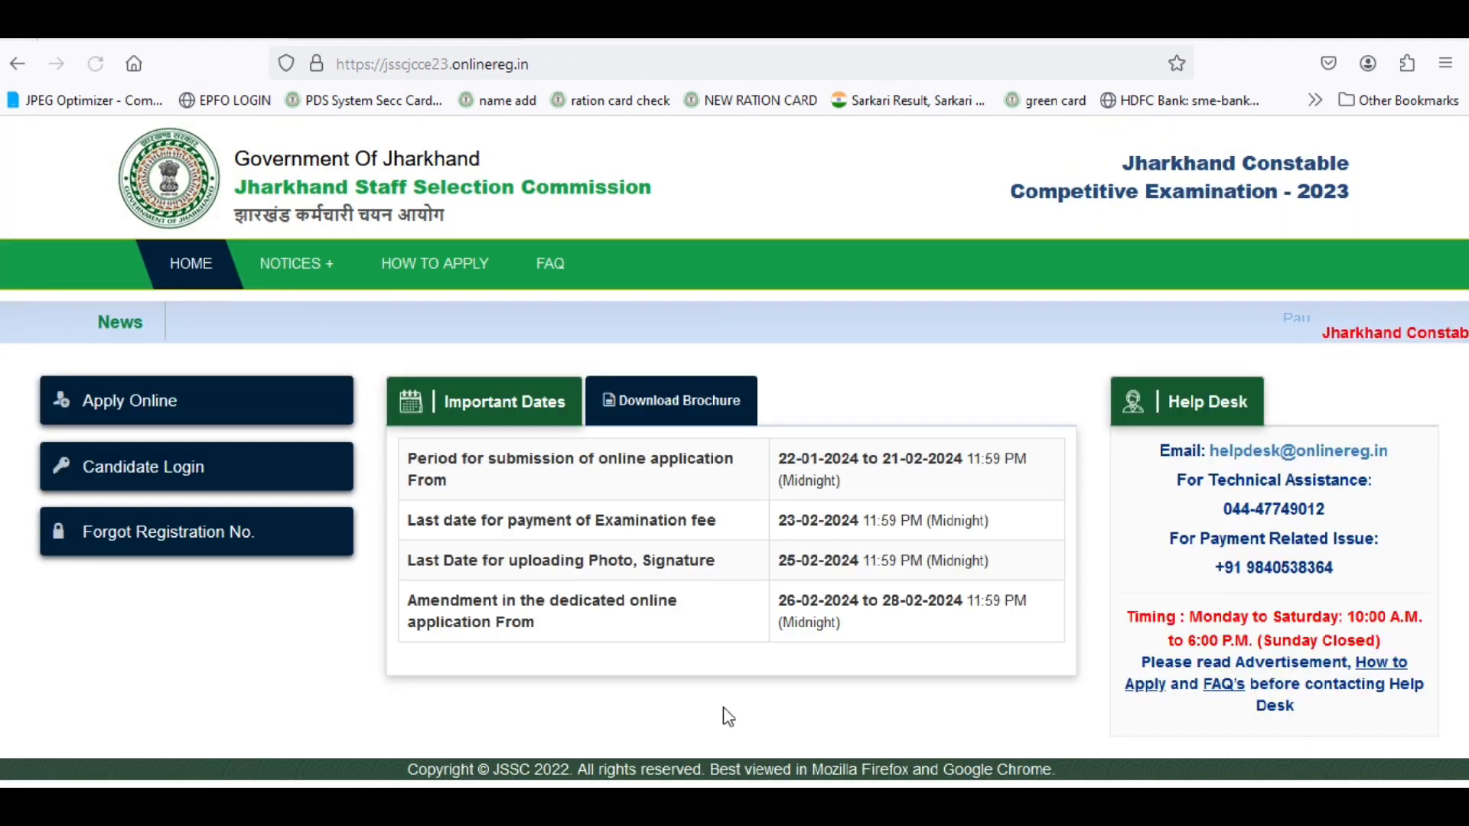
left_click(148, 401)
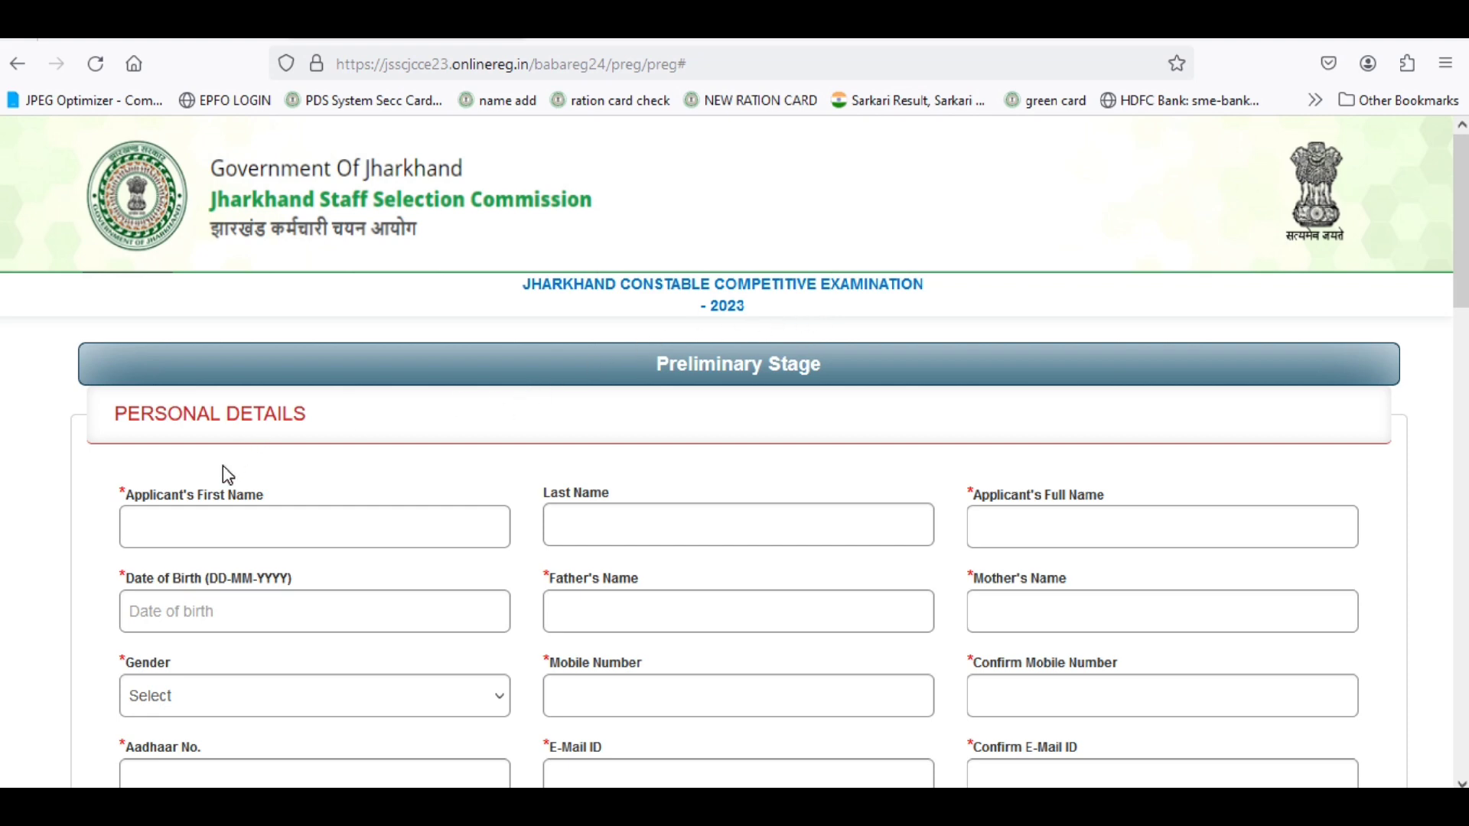
Enter the applicant's first name and last name in the Personal Details section.
scroll(229, 473, "down", 2)
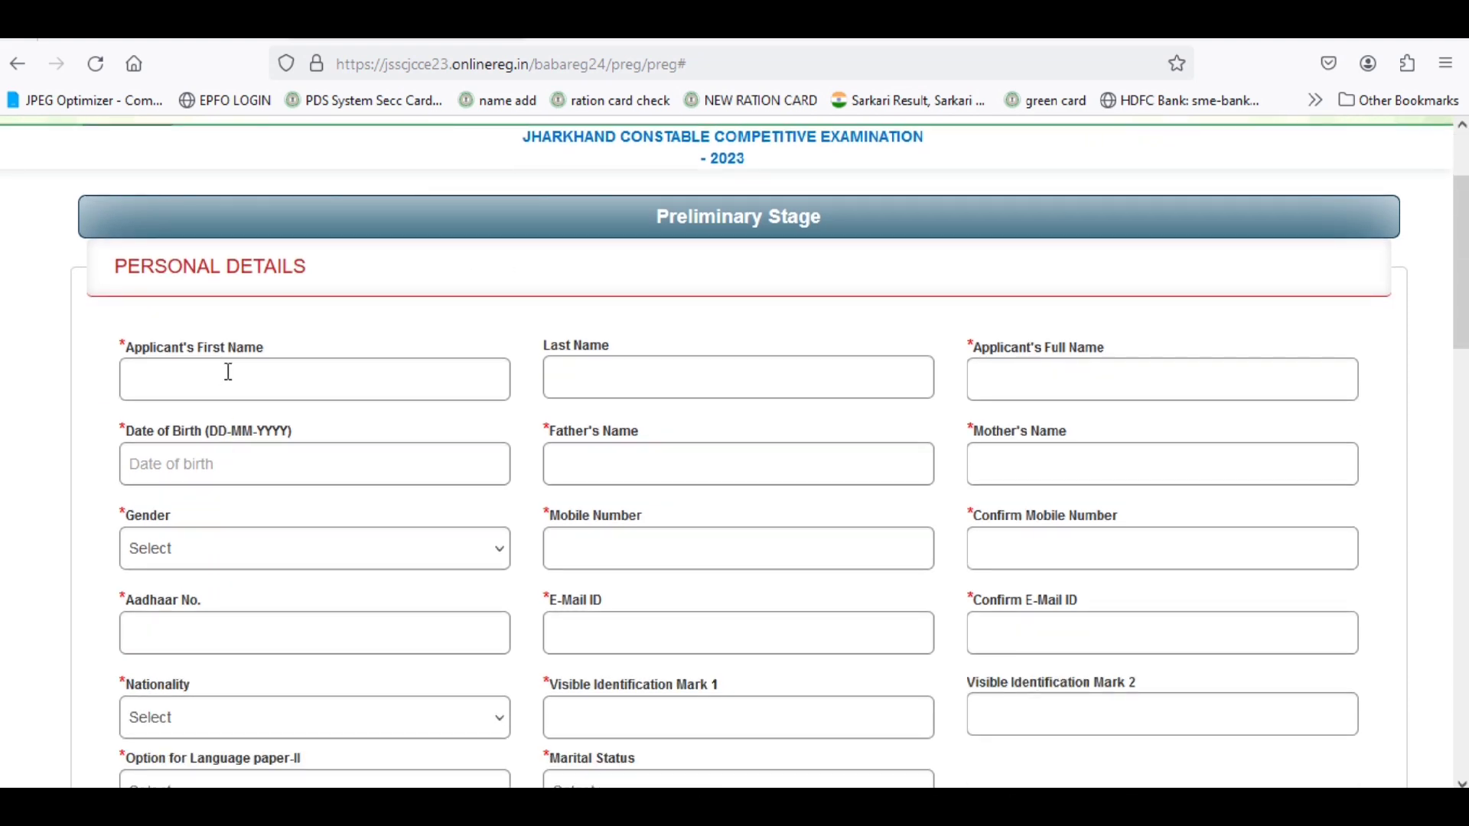
left_click(229, 373)
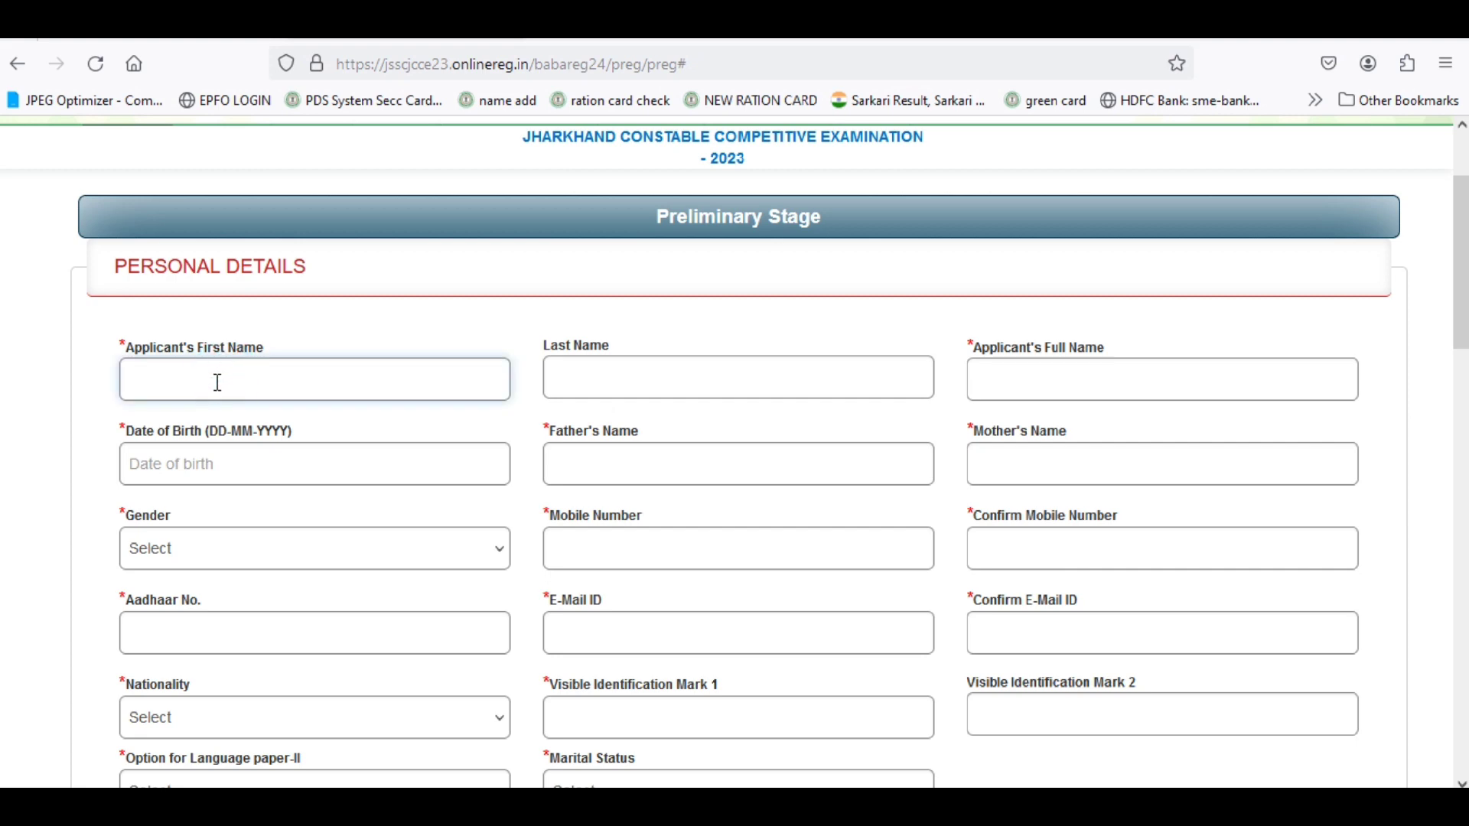
left_click(213, 377)
type("SATYA")
left_click(644, 378)
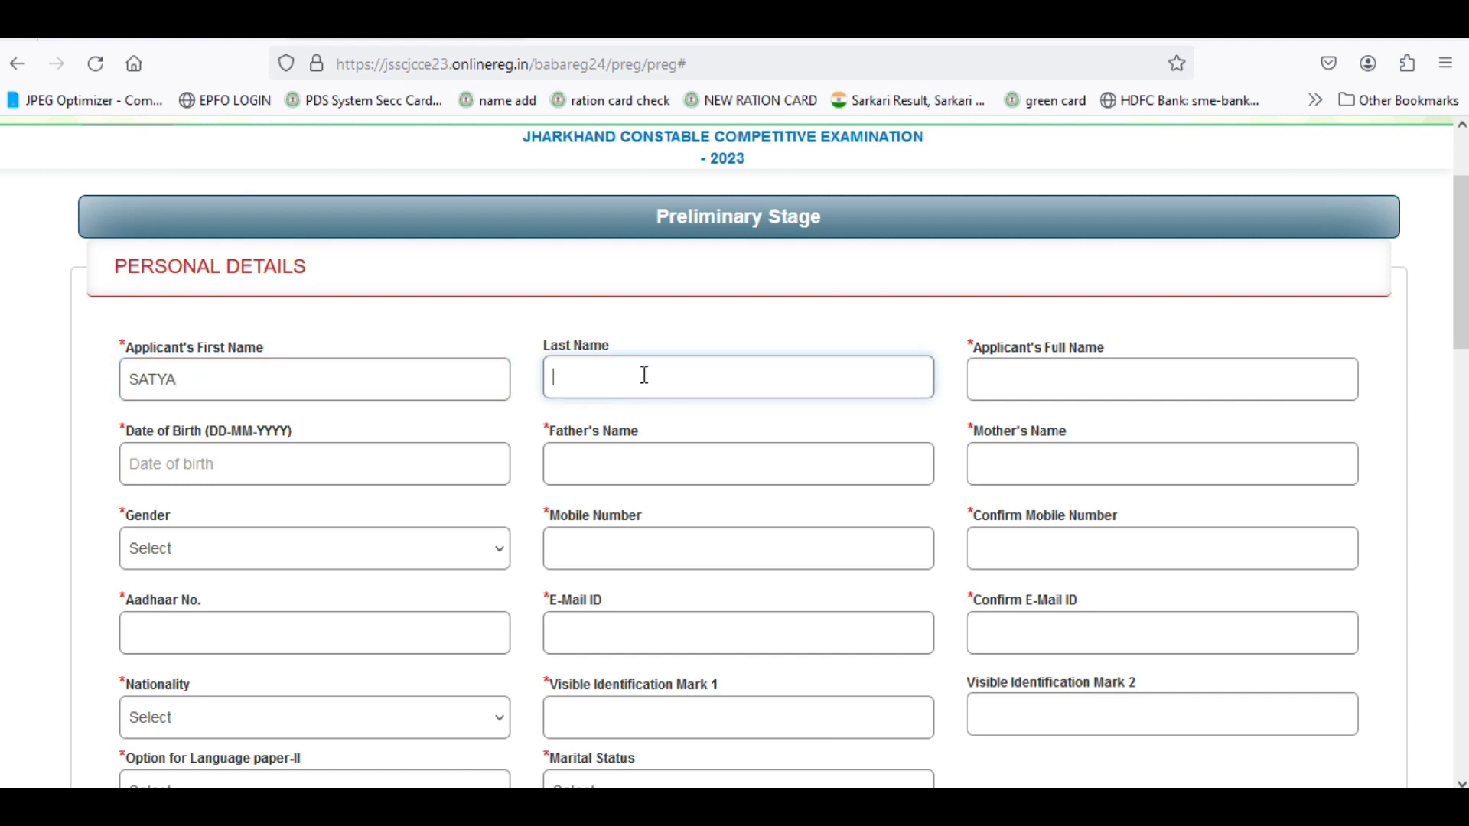
type("RESULT")
left_click(941, 408)
Enter the applicant's full name and start choosing the date of birth.
left_click(1026, 377)
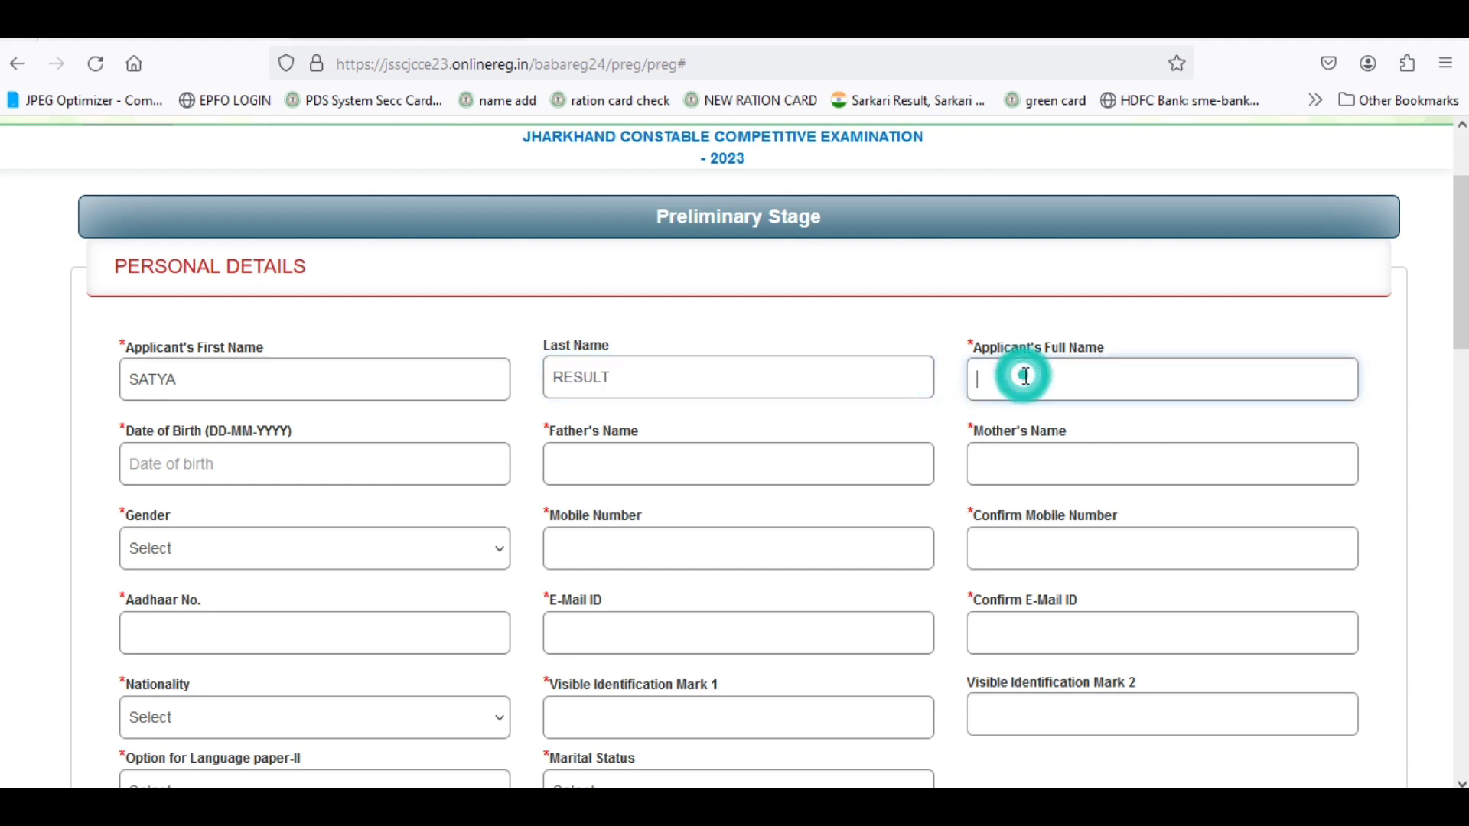
type("SAtYA RESULT")
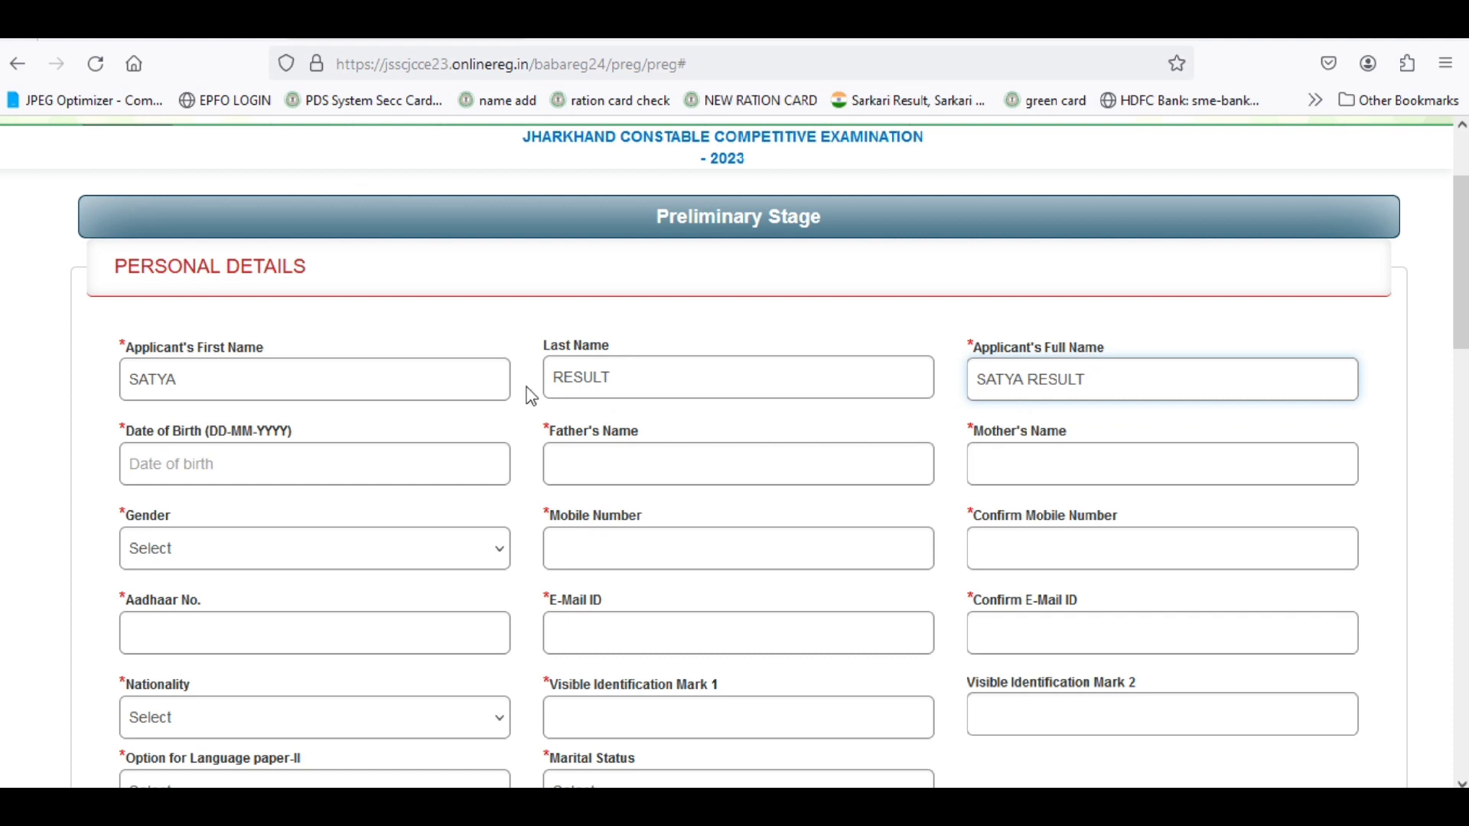
left_click(253, 384)
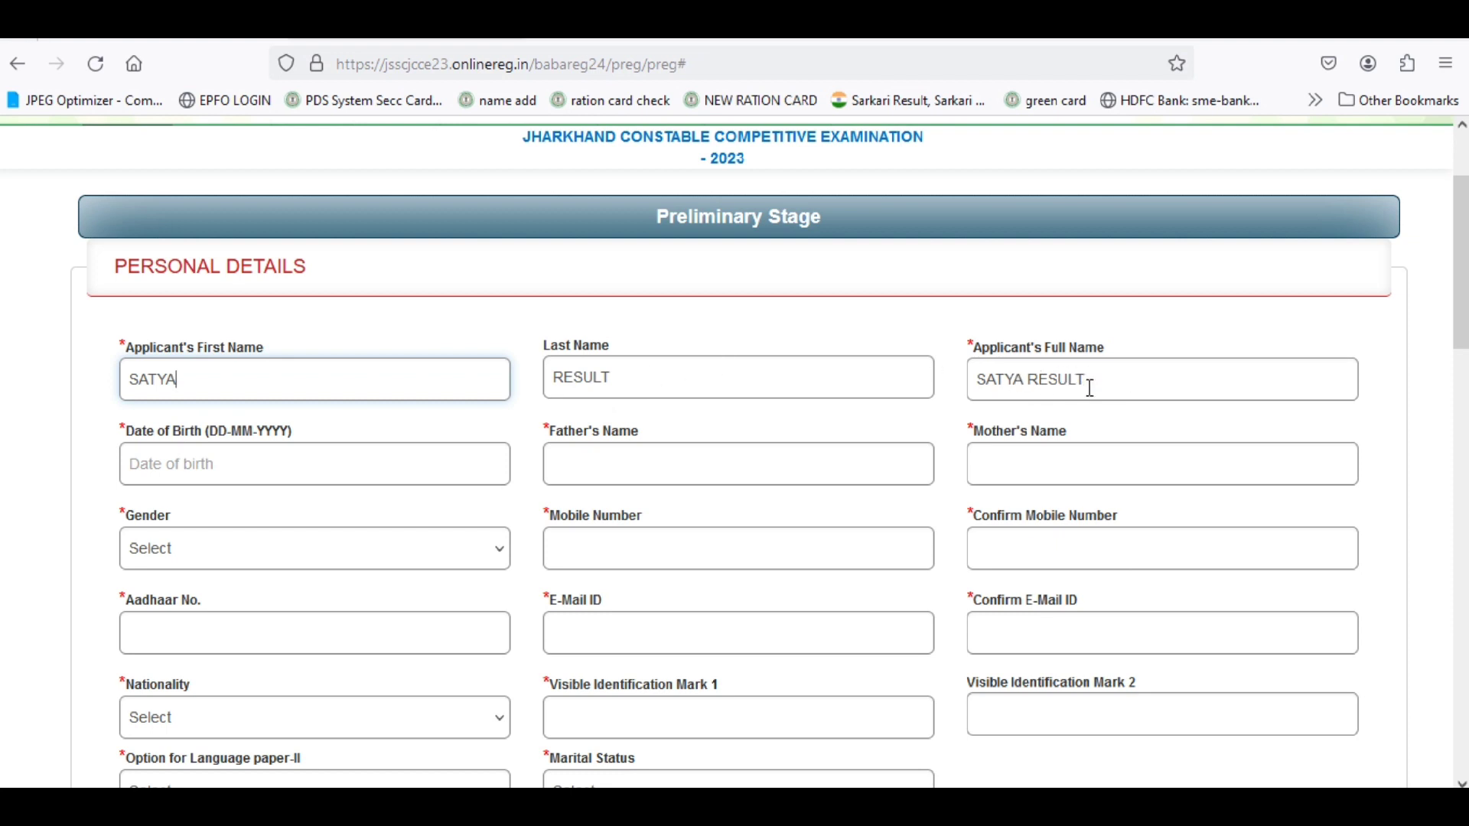
left_click(176, 469)
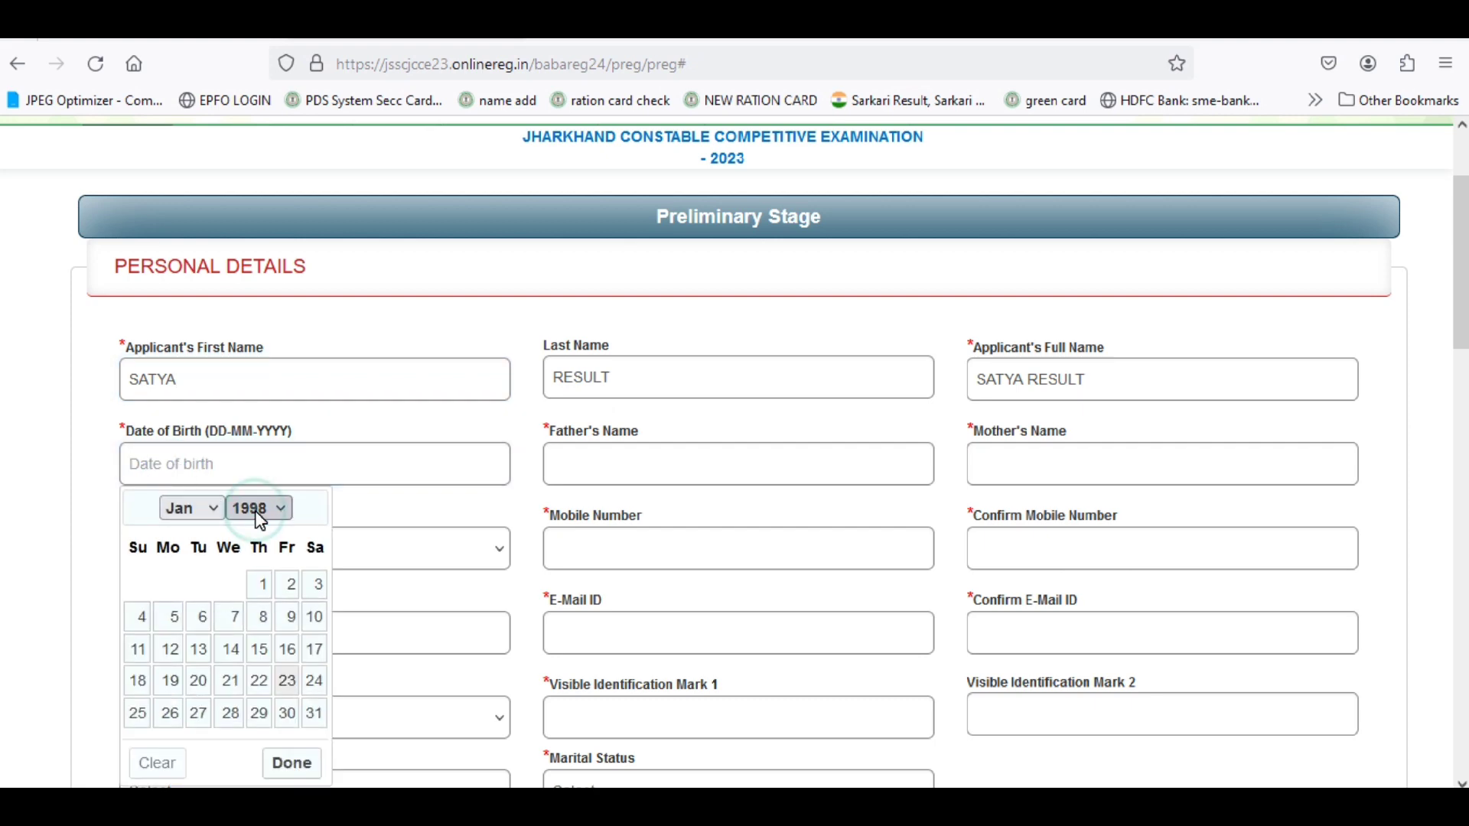
left_click(260, 517)
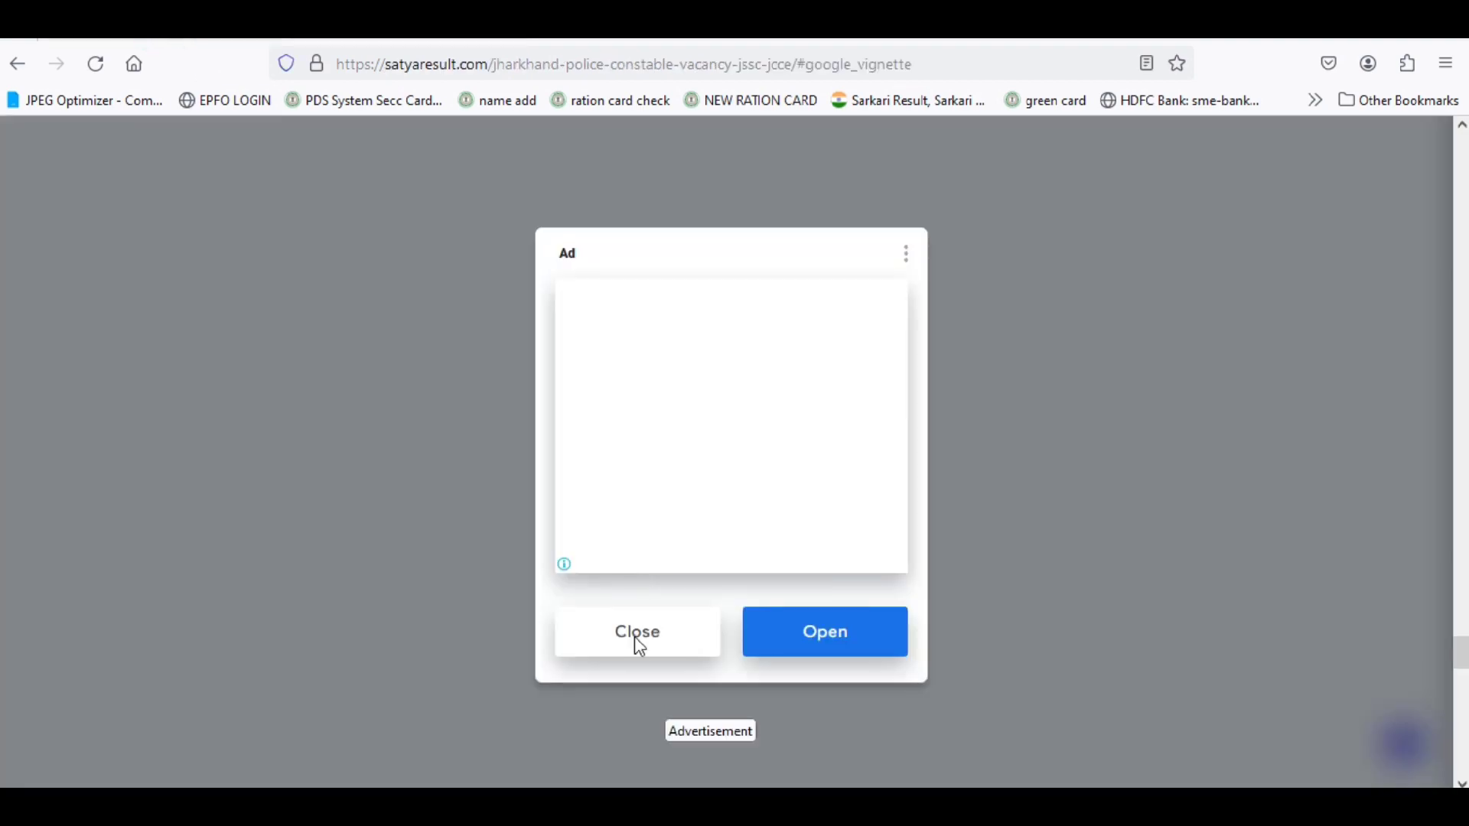
Close the advertisement and review the article's Important Dates and Age Limit table.
left_click(635, 641)
scroll(574, 512, "up", 5)
scroll(573, 513, "up", 20)
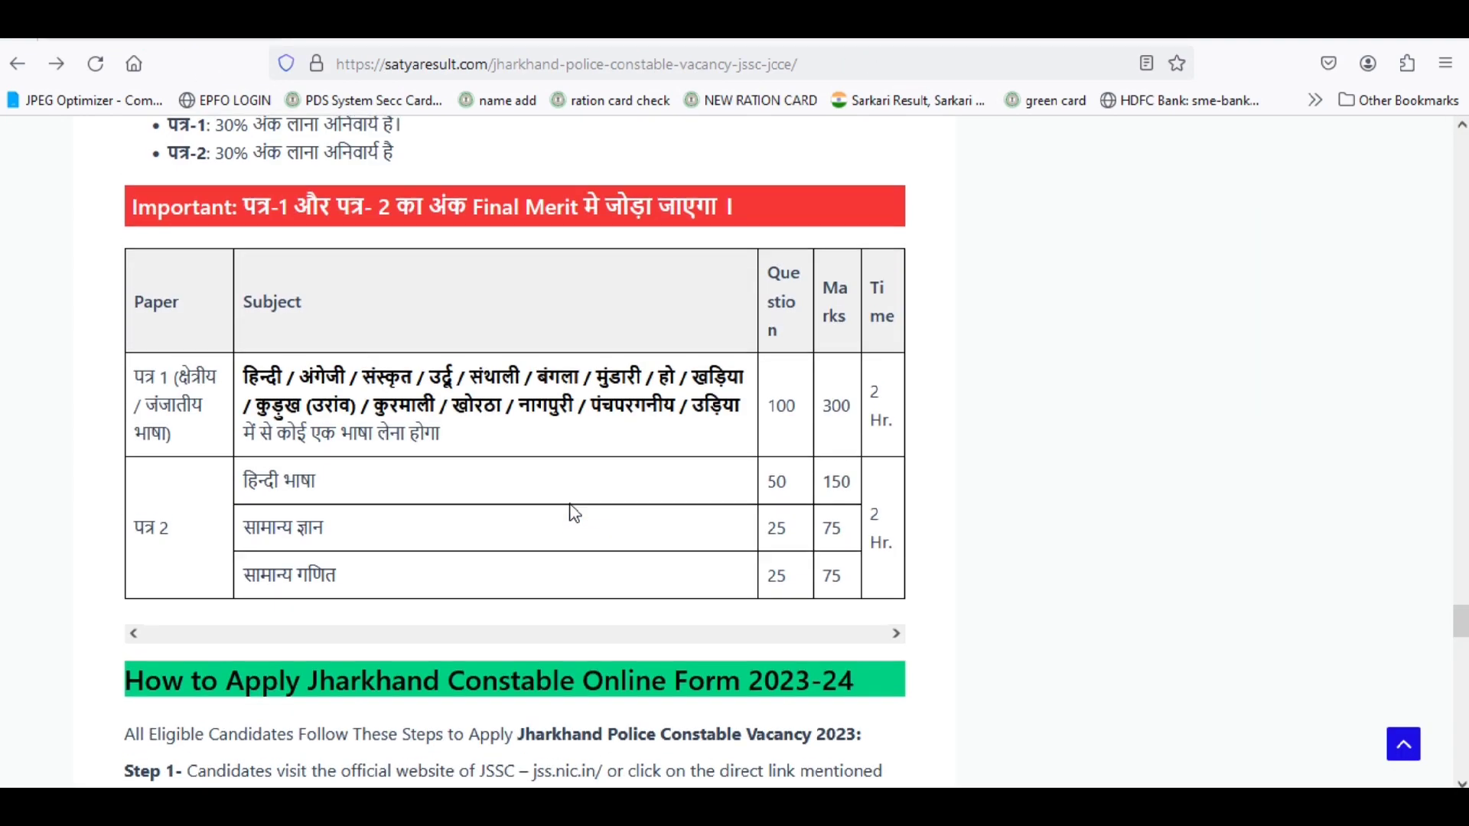
scroll(574, 512, "up", 20)
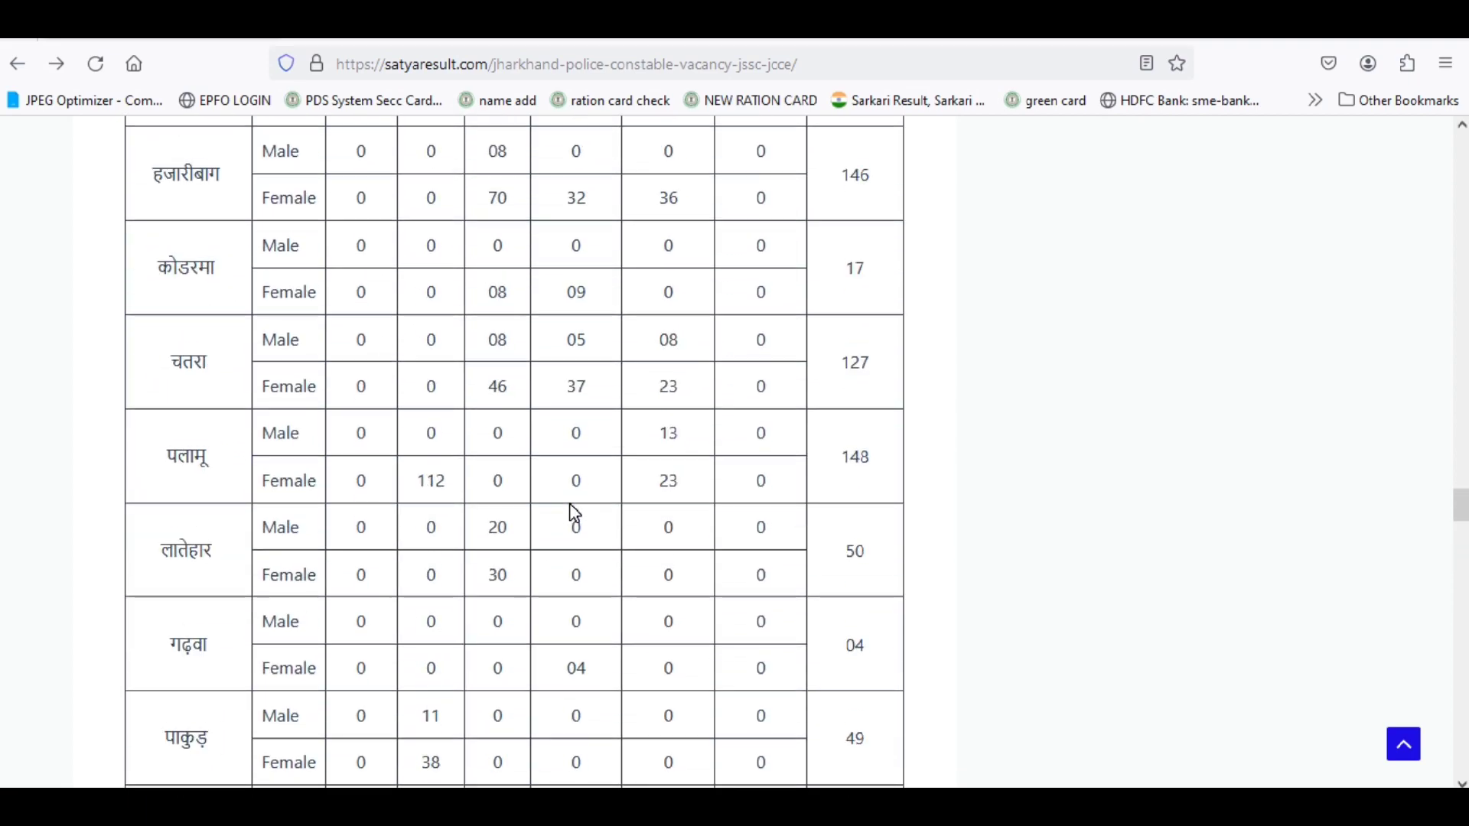
scroll(573, 512, "up", 7)
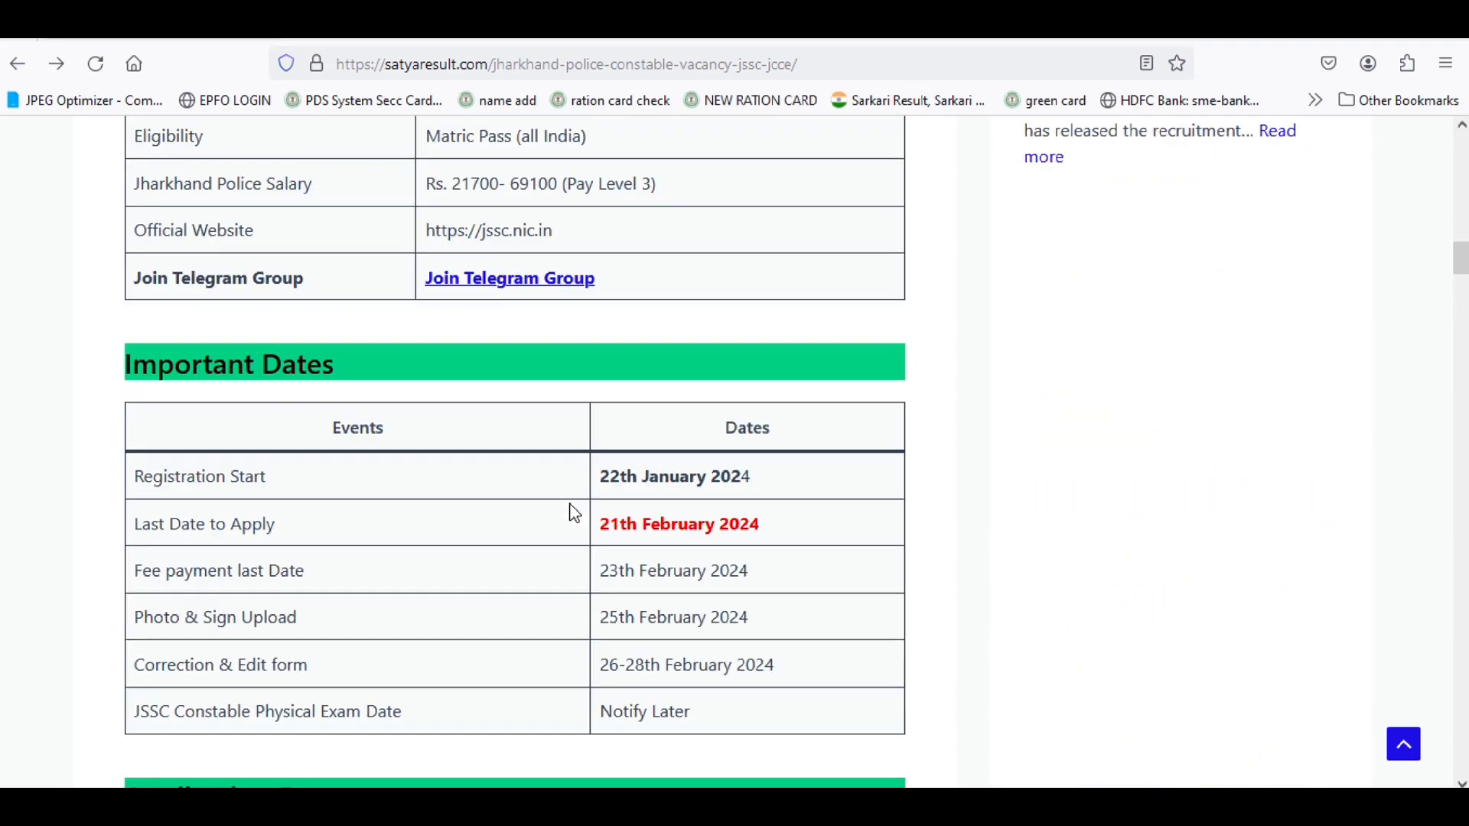
scroll(574, 513, "down", 13)
scroll(573, 513, "down", 2)
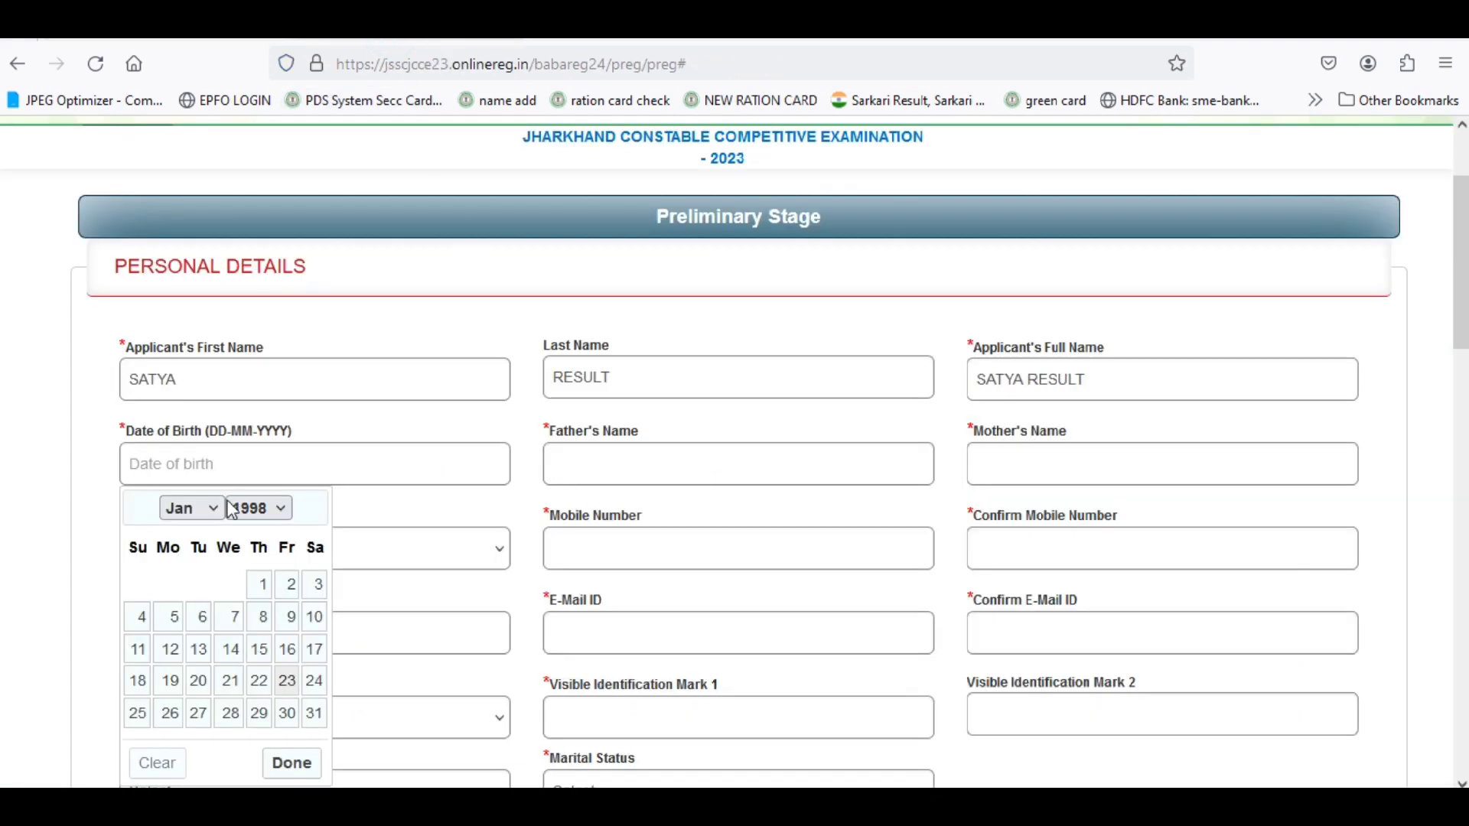
left_click(268, 514)
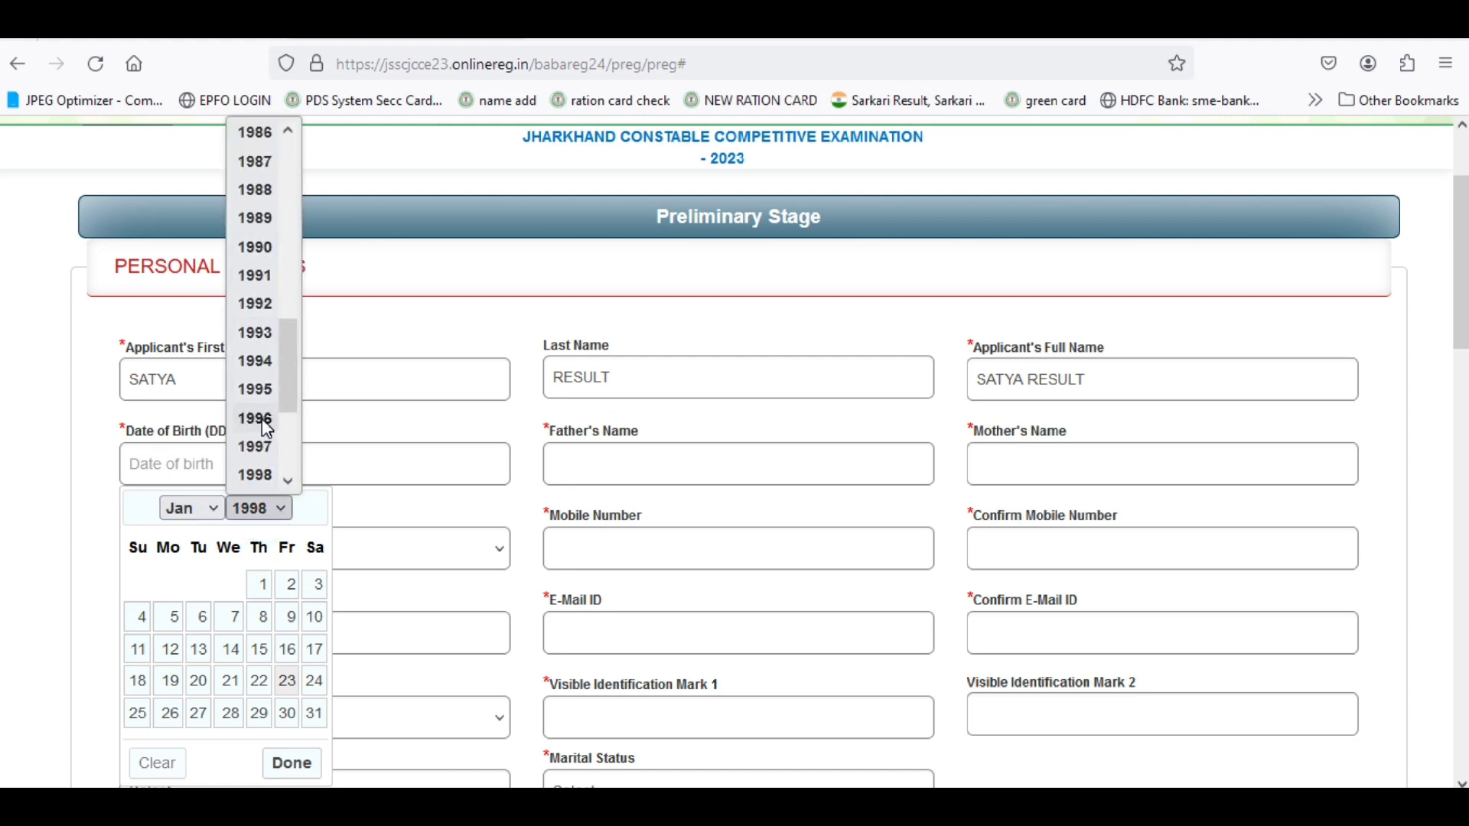
scroll(258, 463, "down", 3)
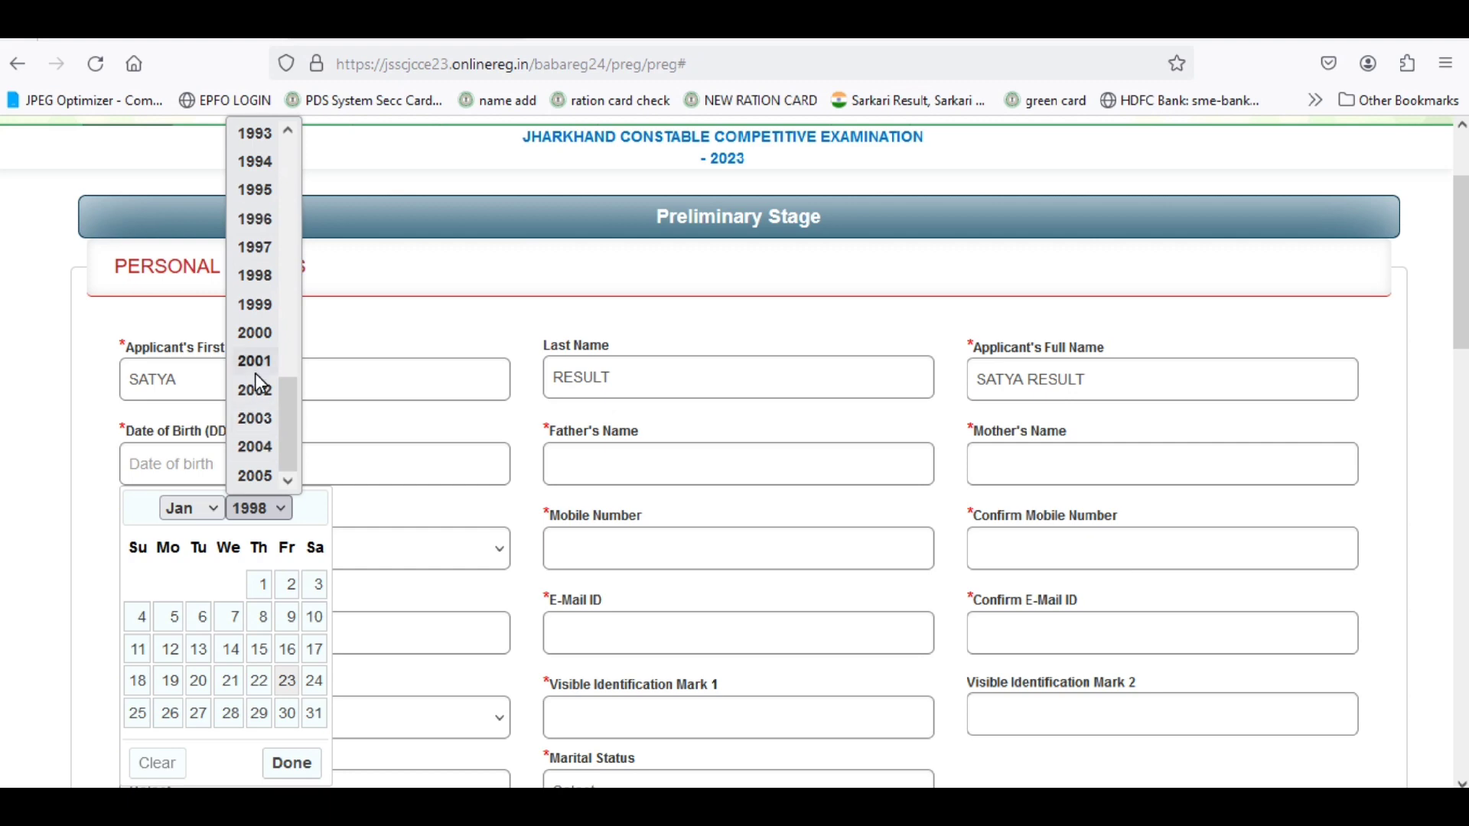
left_click(256, 332)
left_click(196, 511)
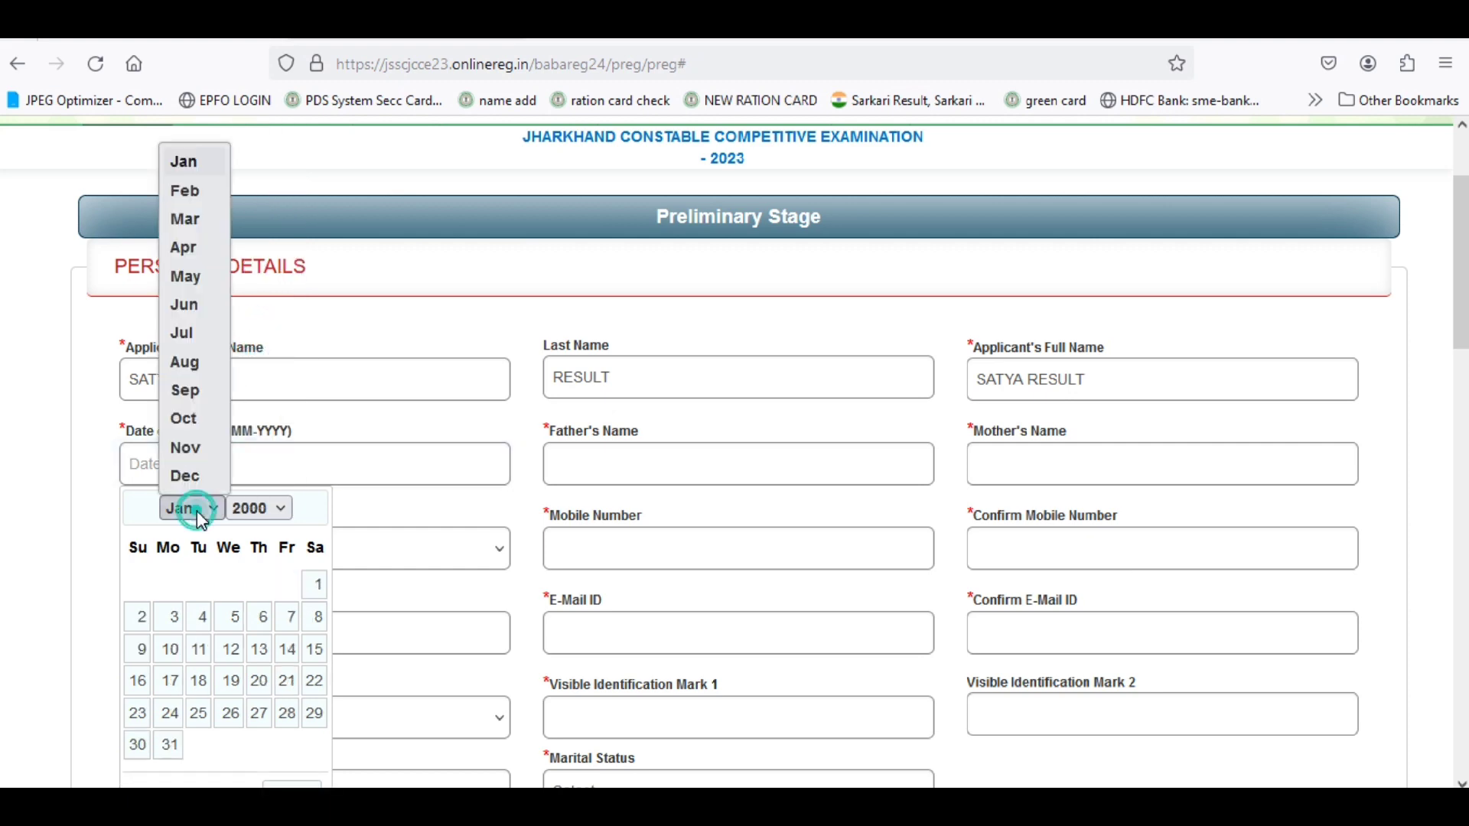
left_click(194, 453)
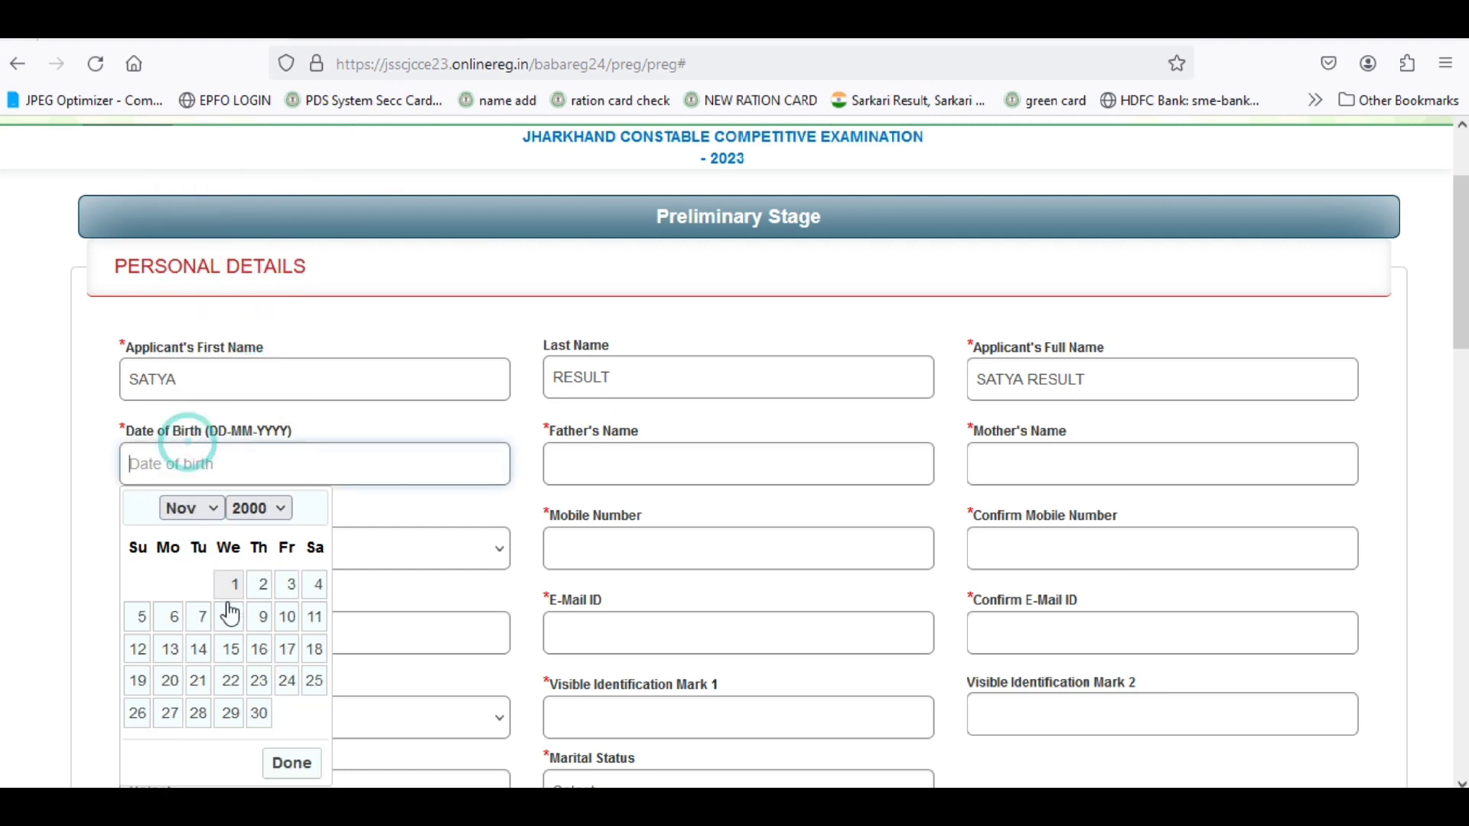
left_click(316, 587)
Enter the father's and mother's names and set gender to MALE.
left_click(589, 468)
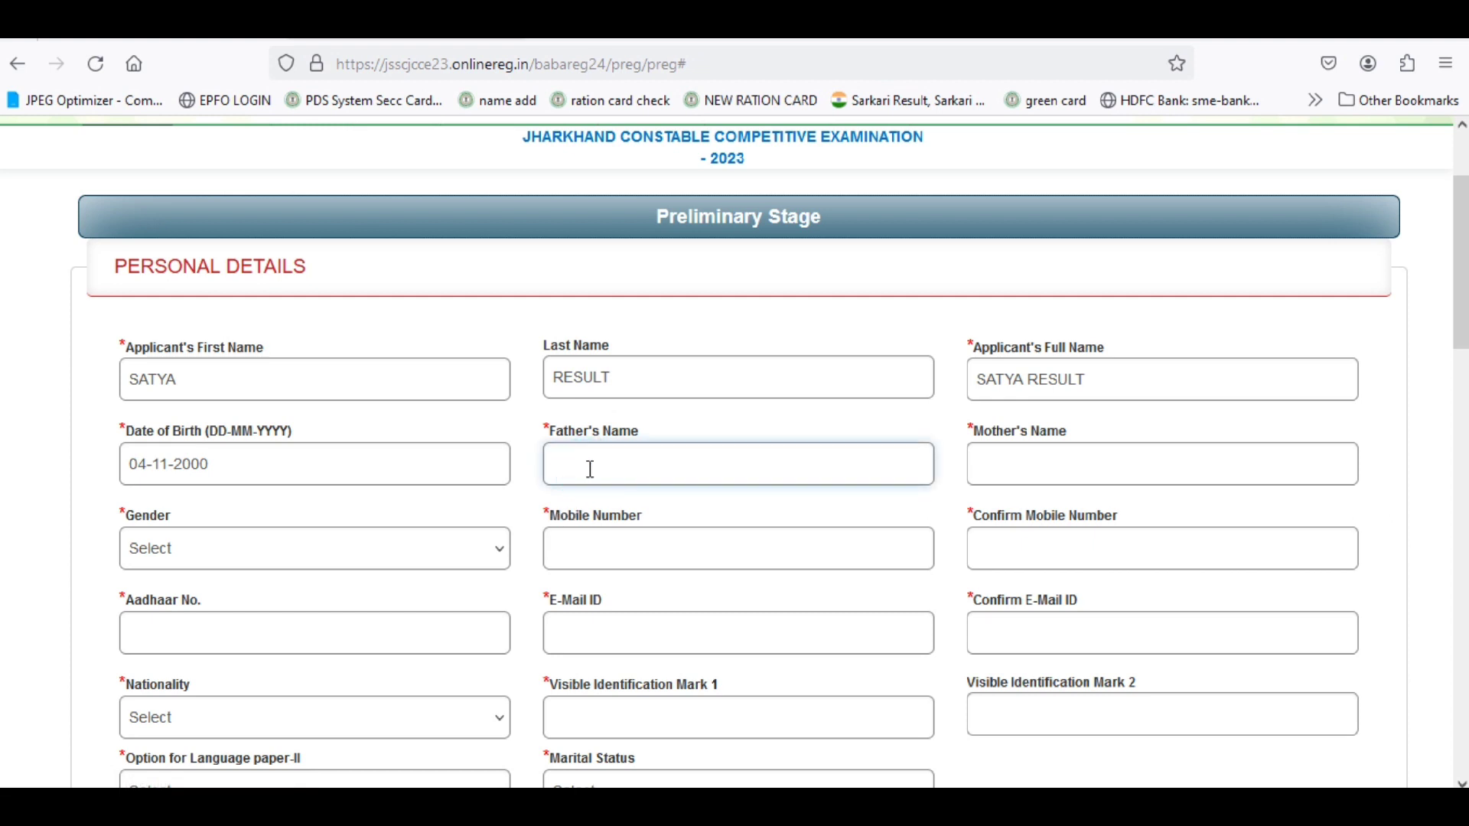
type("SINGH")
left_click(996, 467)
type("DEVI")
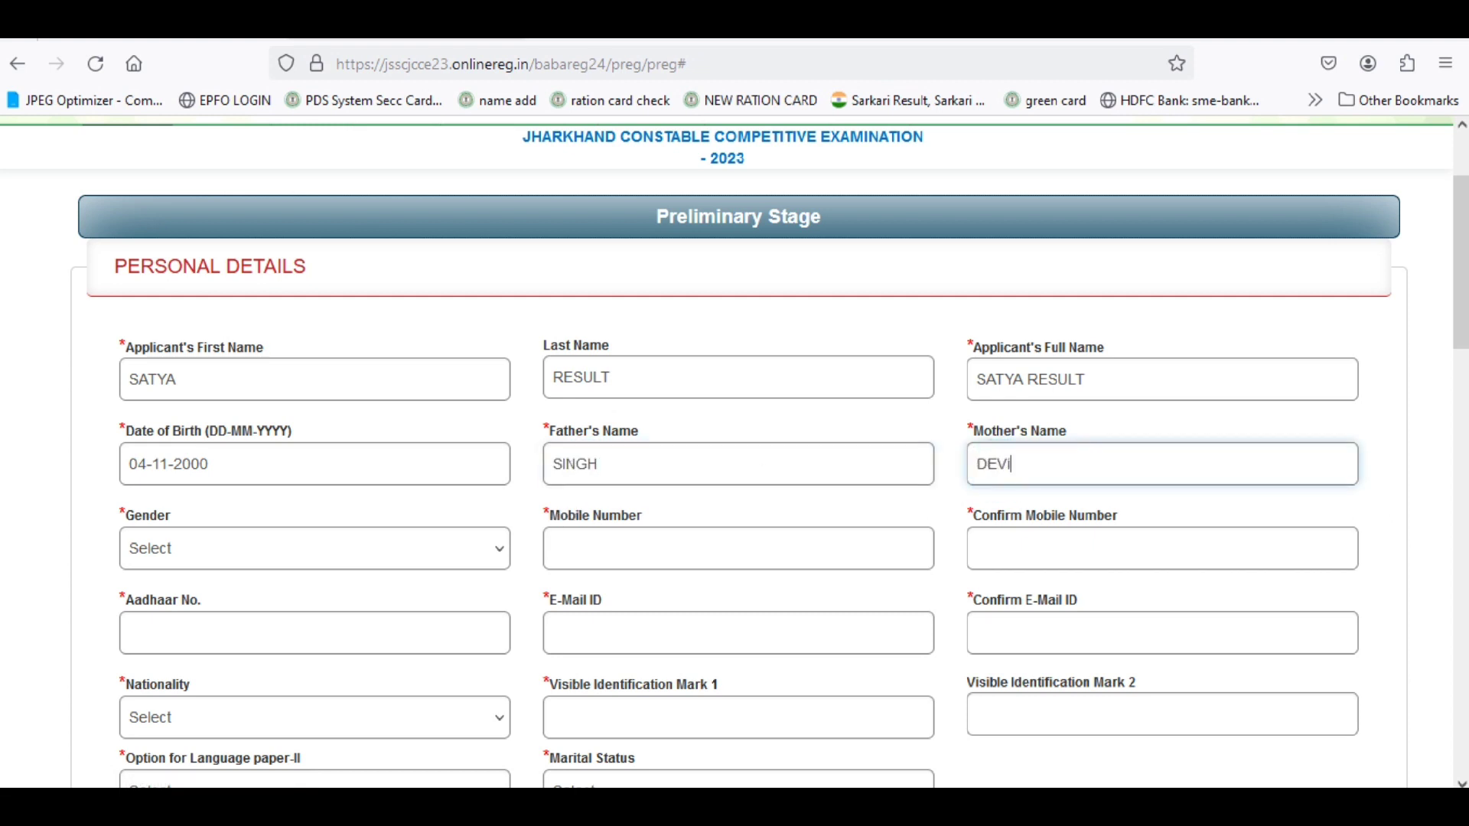
left_click(318, 552)
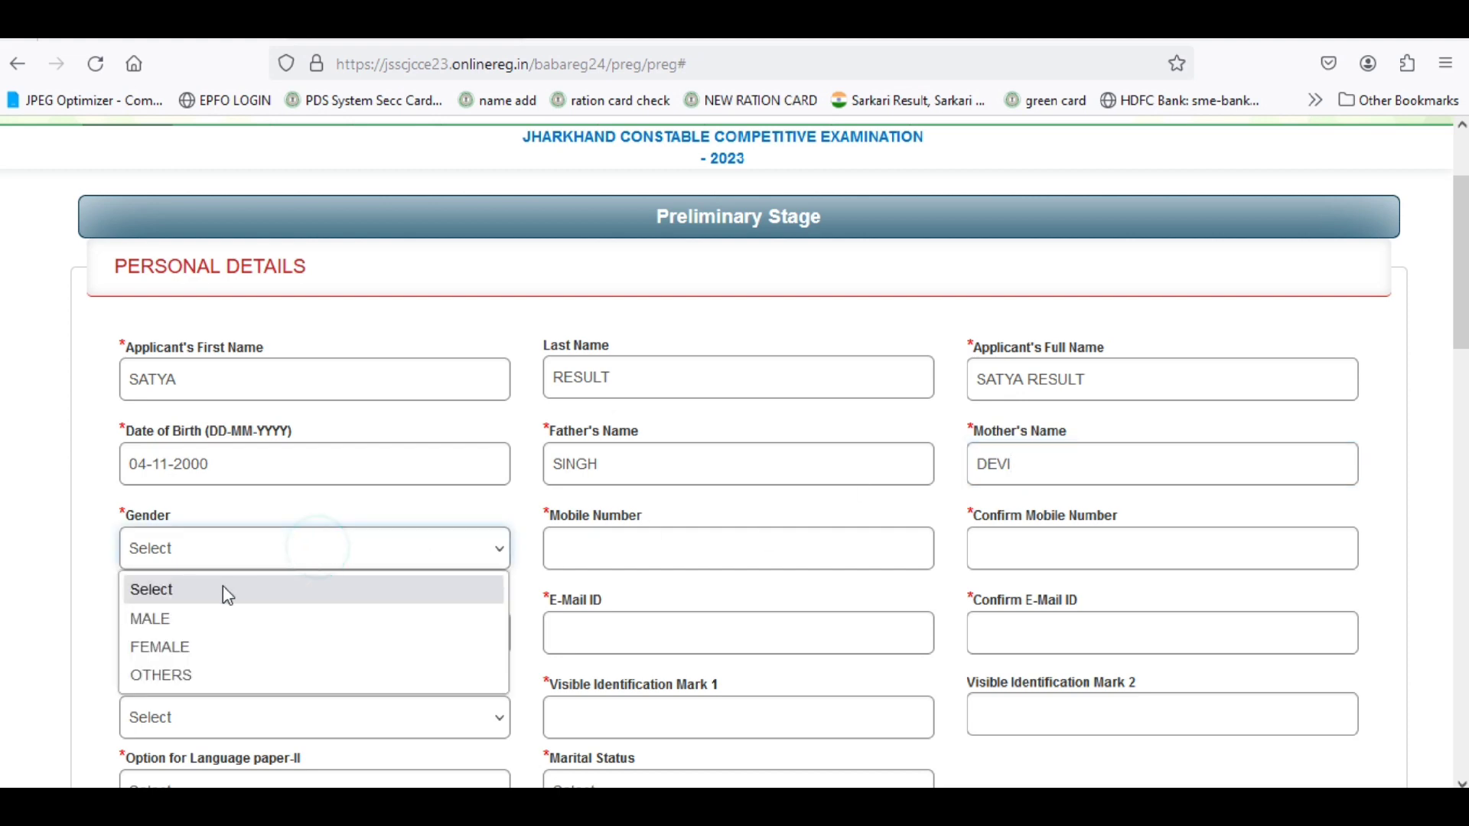
left_click(193, 634)
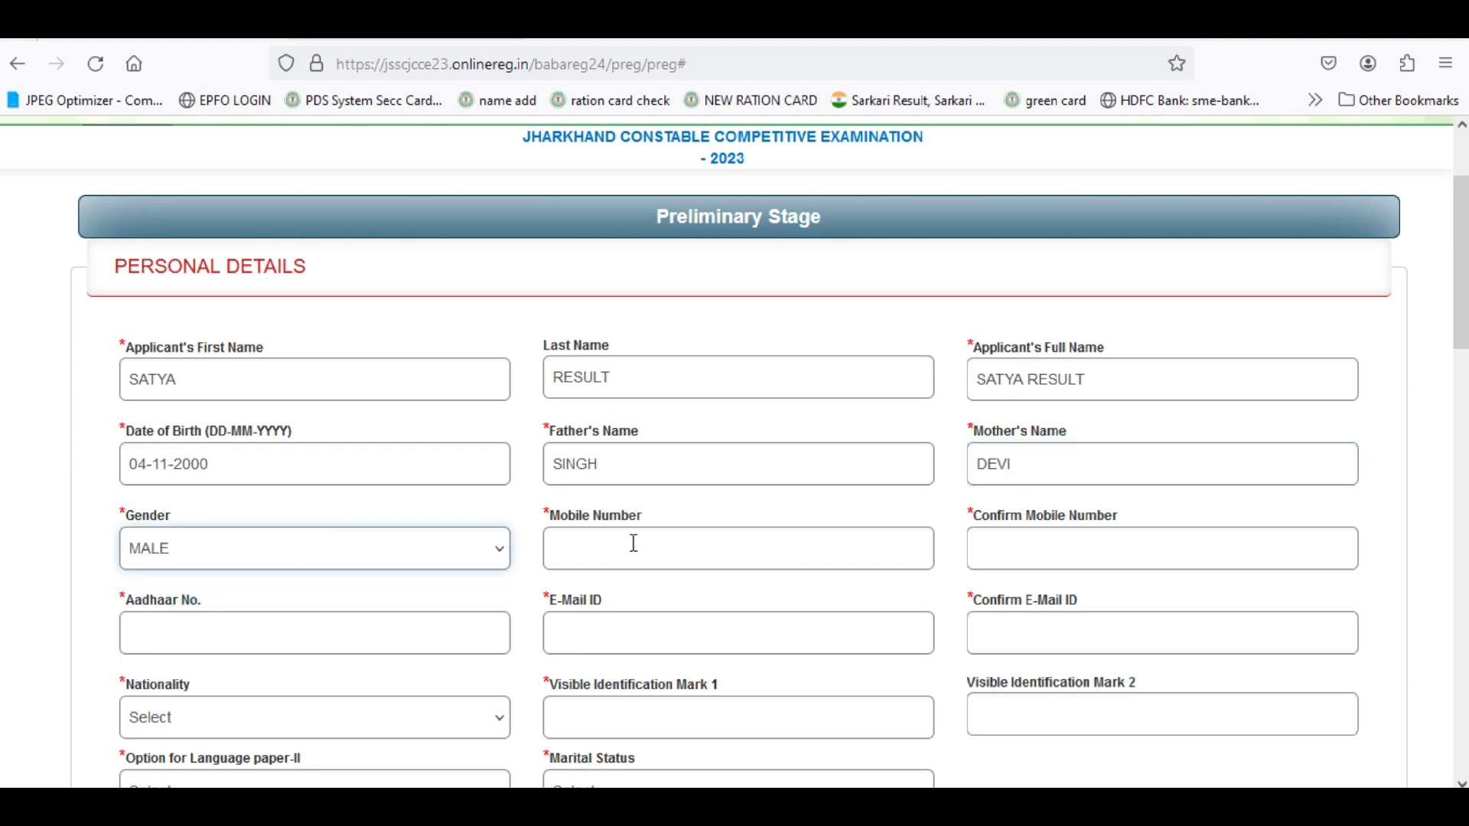
Enter the applicant's e-mail address and repeat it in the confirm e-mail field.
left_click(633, 539)
scroll(635, 540, "down", 2)
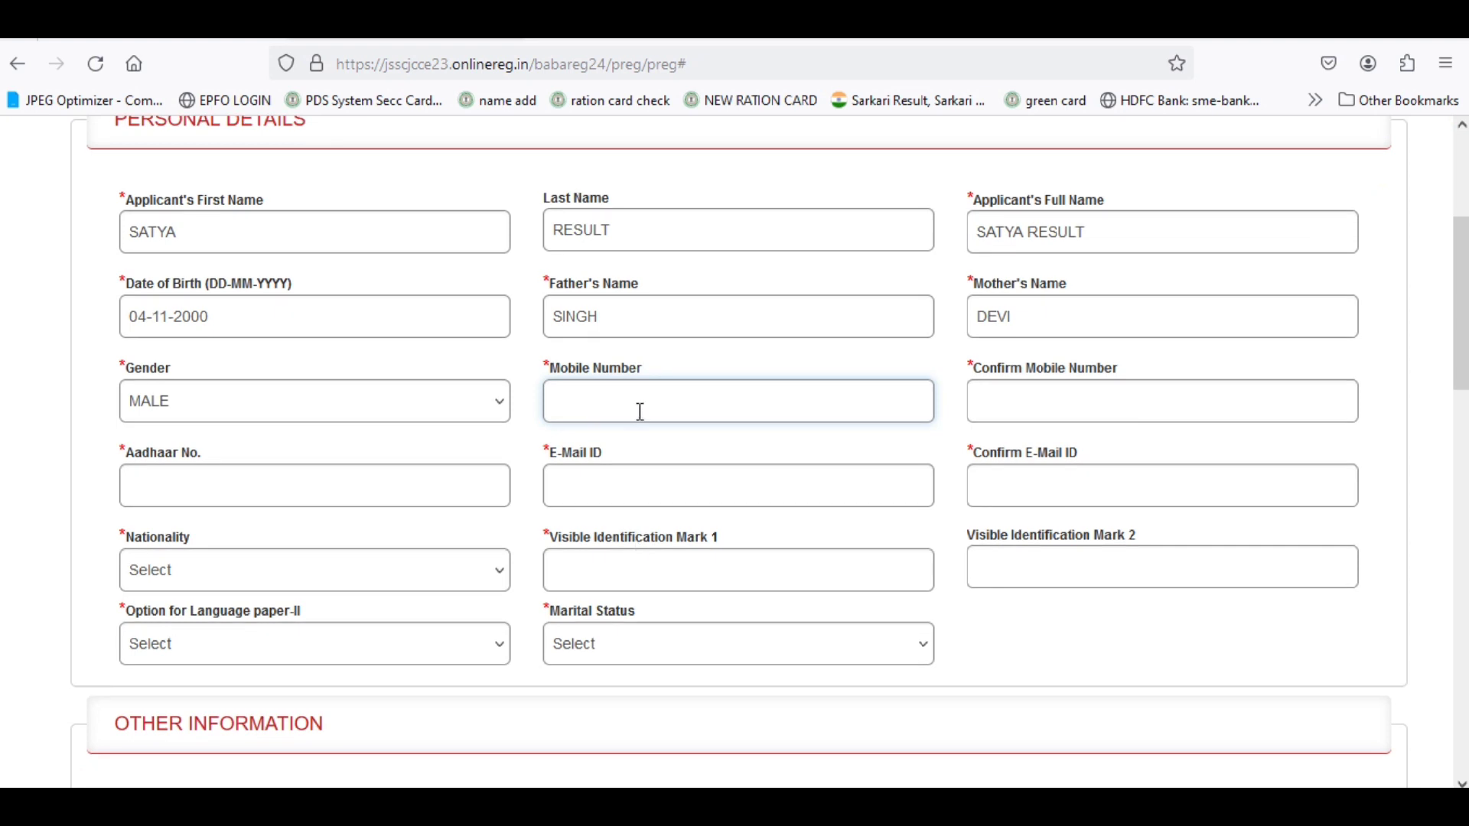
left_click(1053, 403)
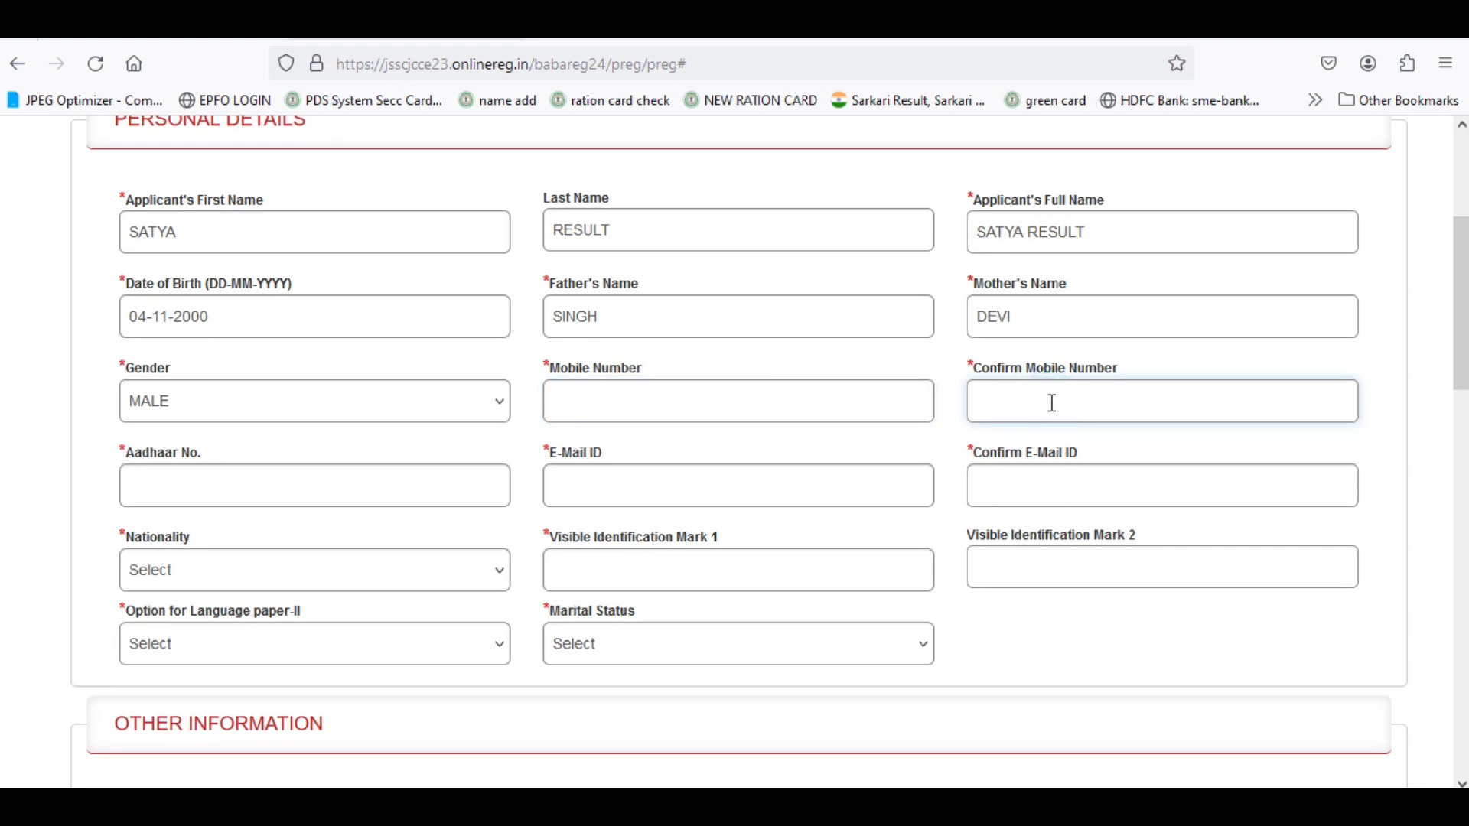
left_click(302, 476)
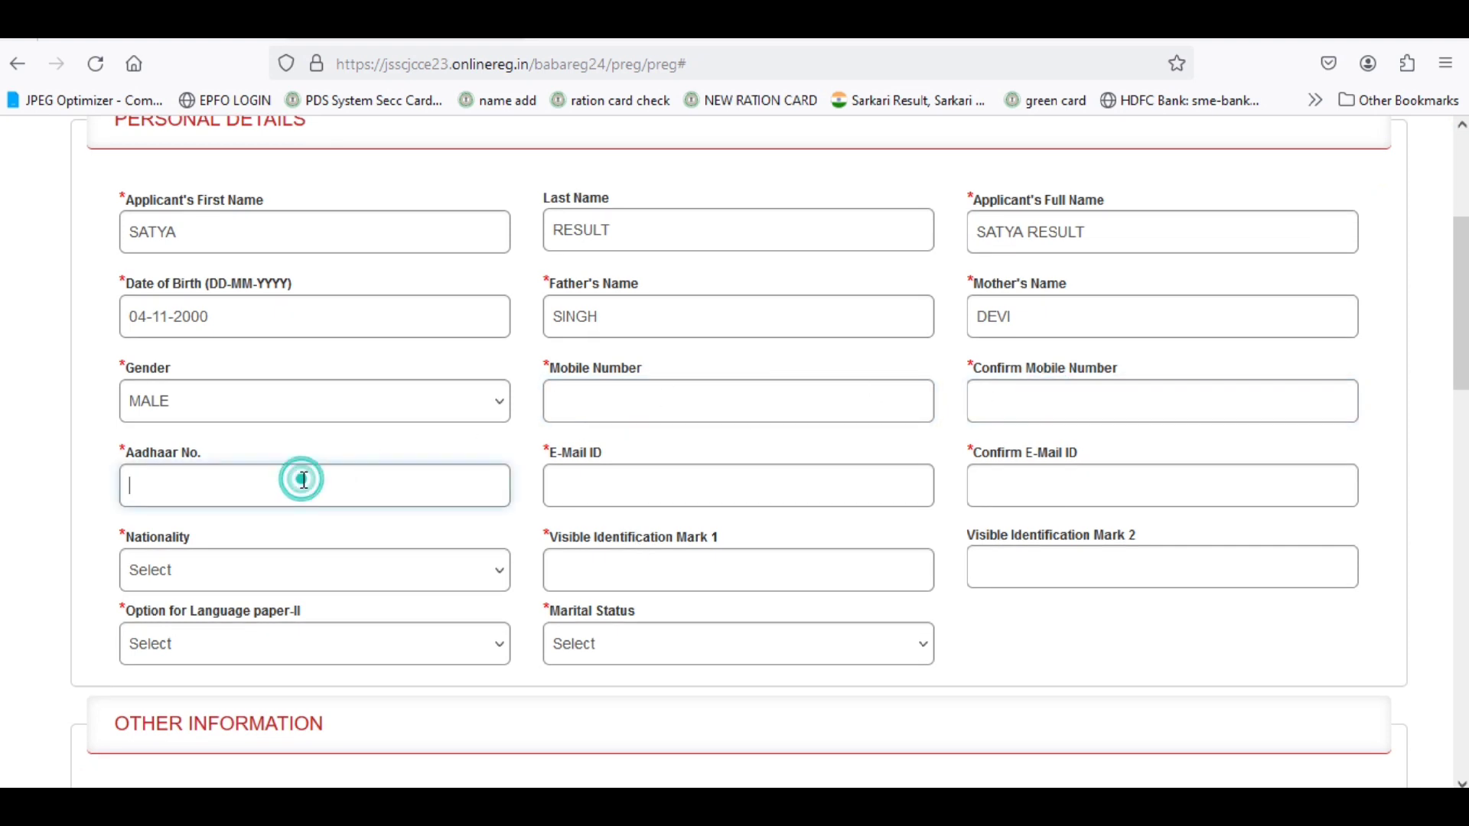
left_click(205, 483)
left_click(600, 490)
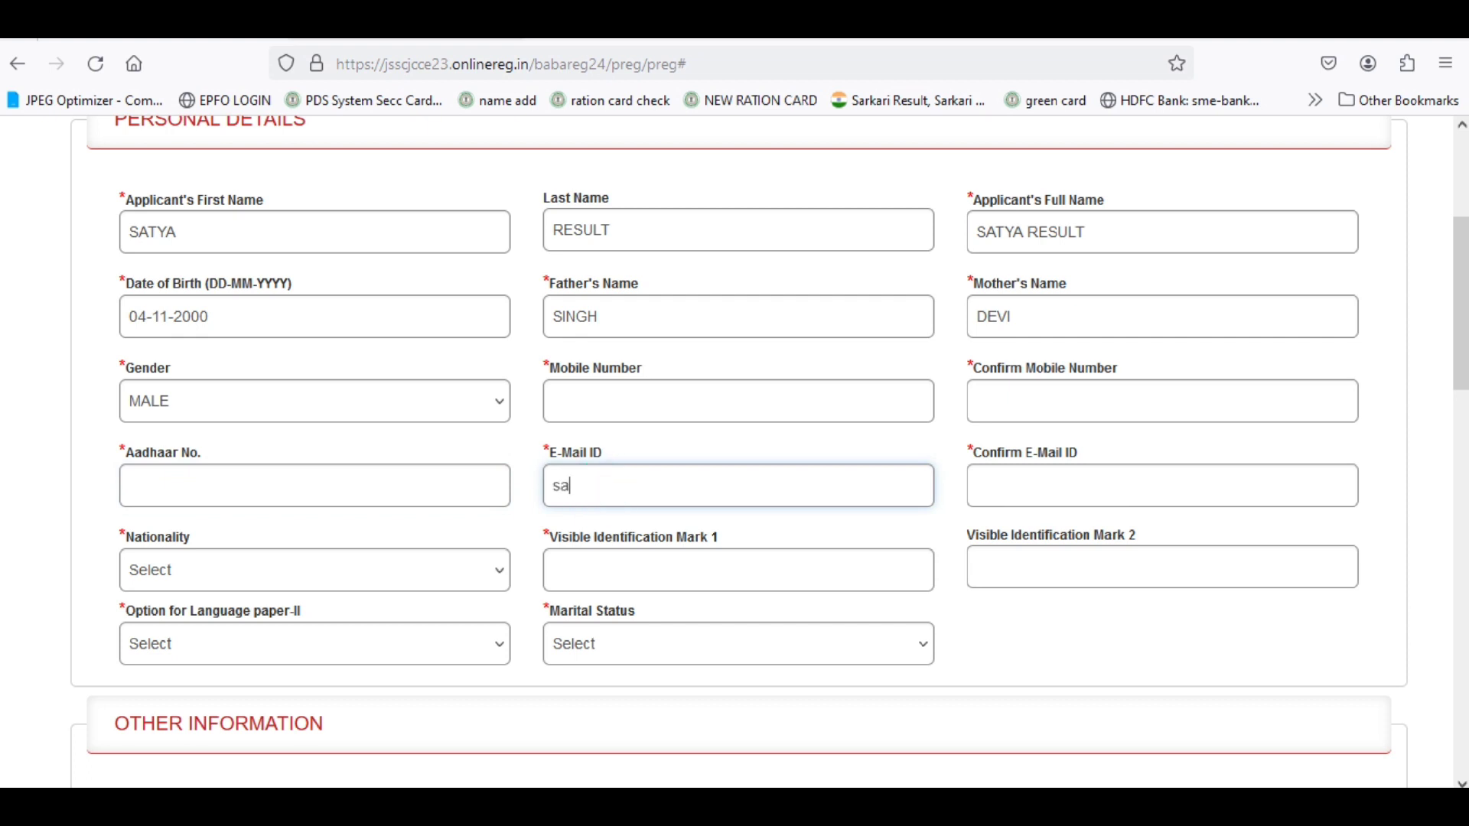
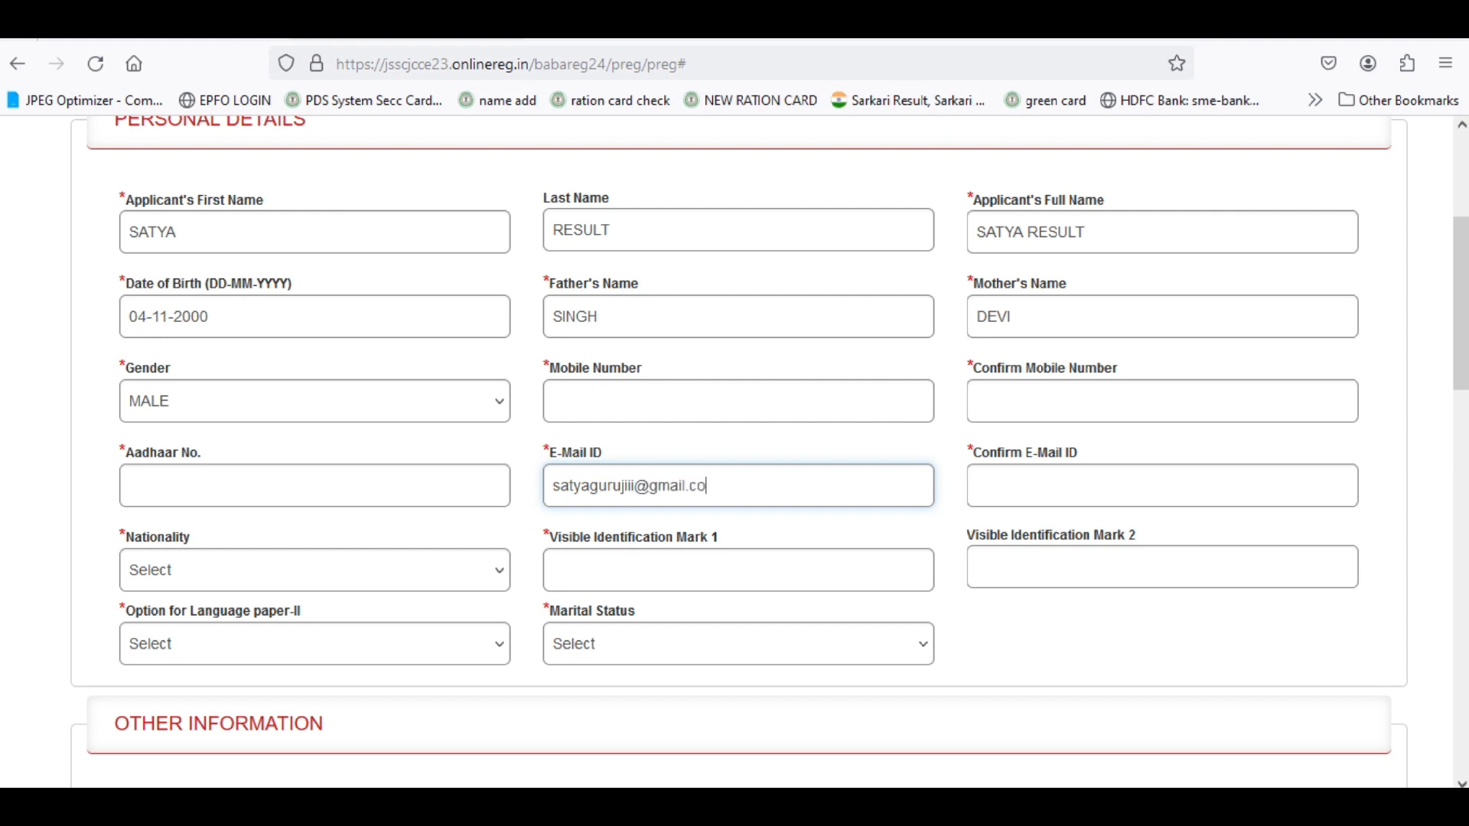
left_click(853, 520)
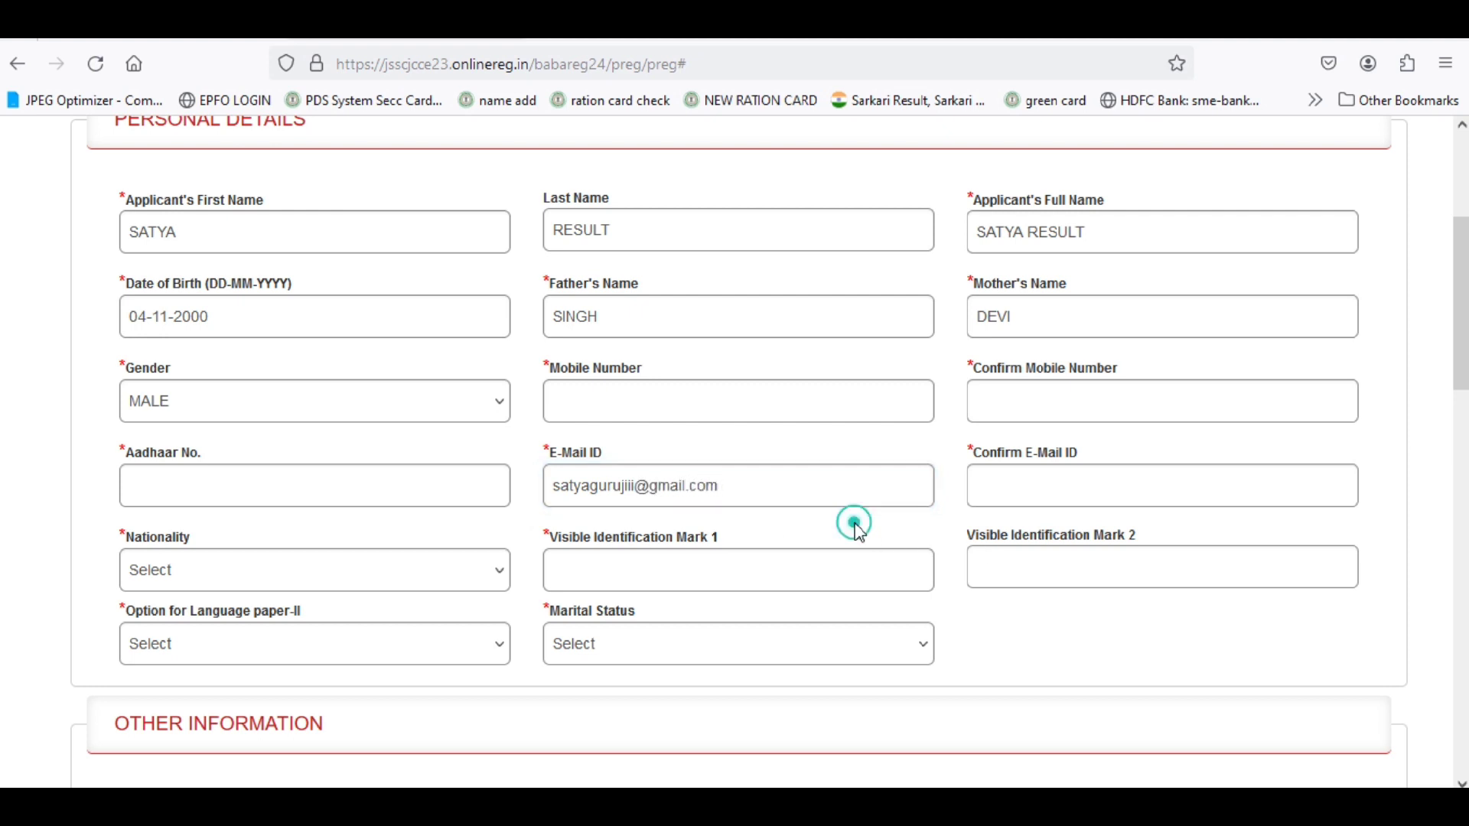
left_click(1068, 482)
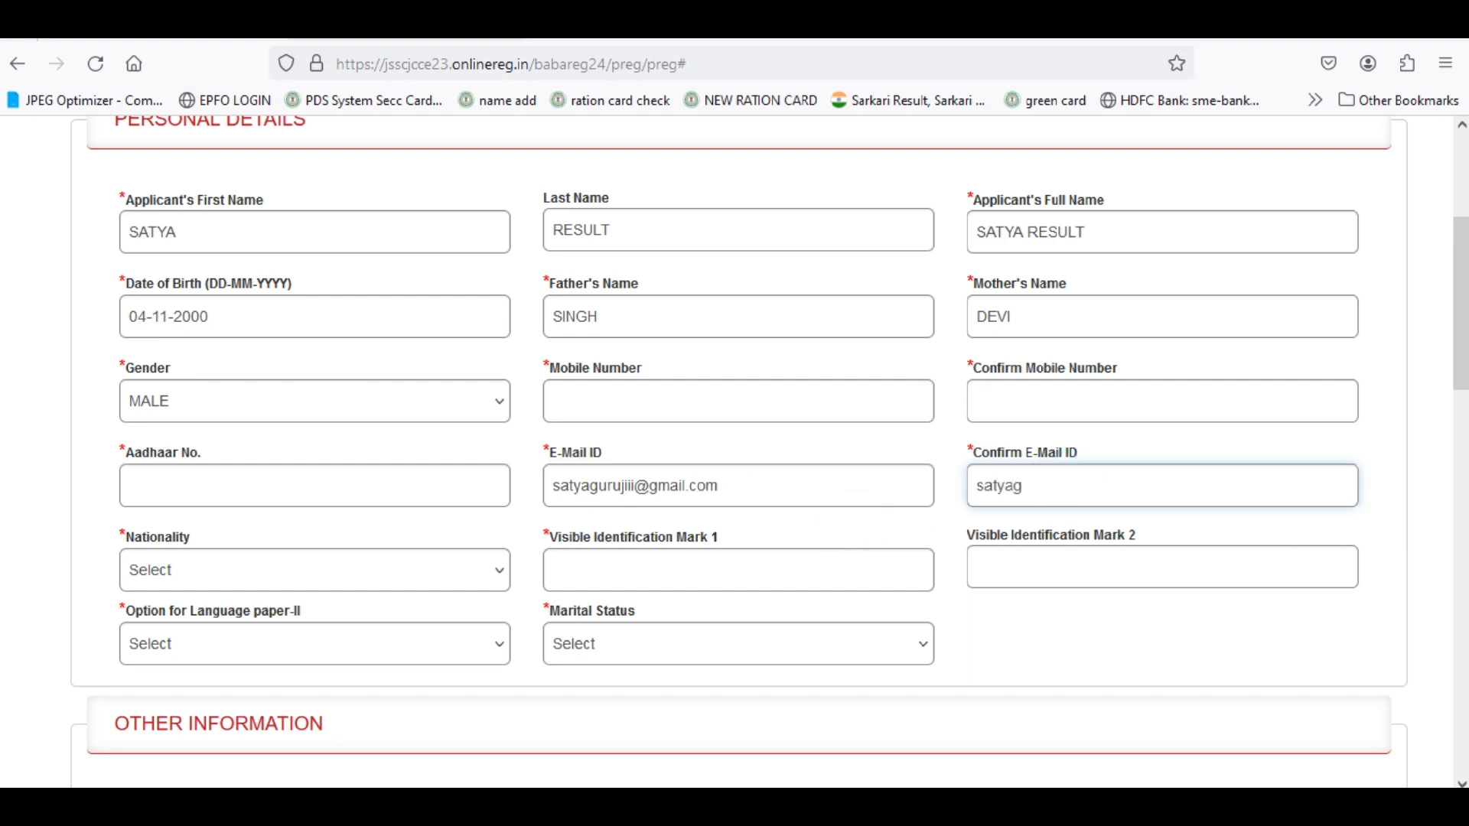
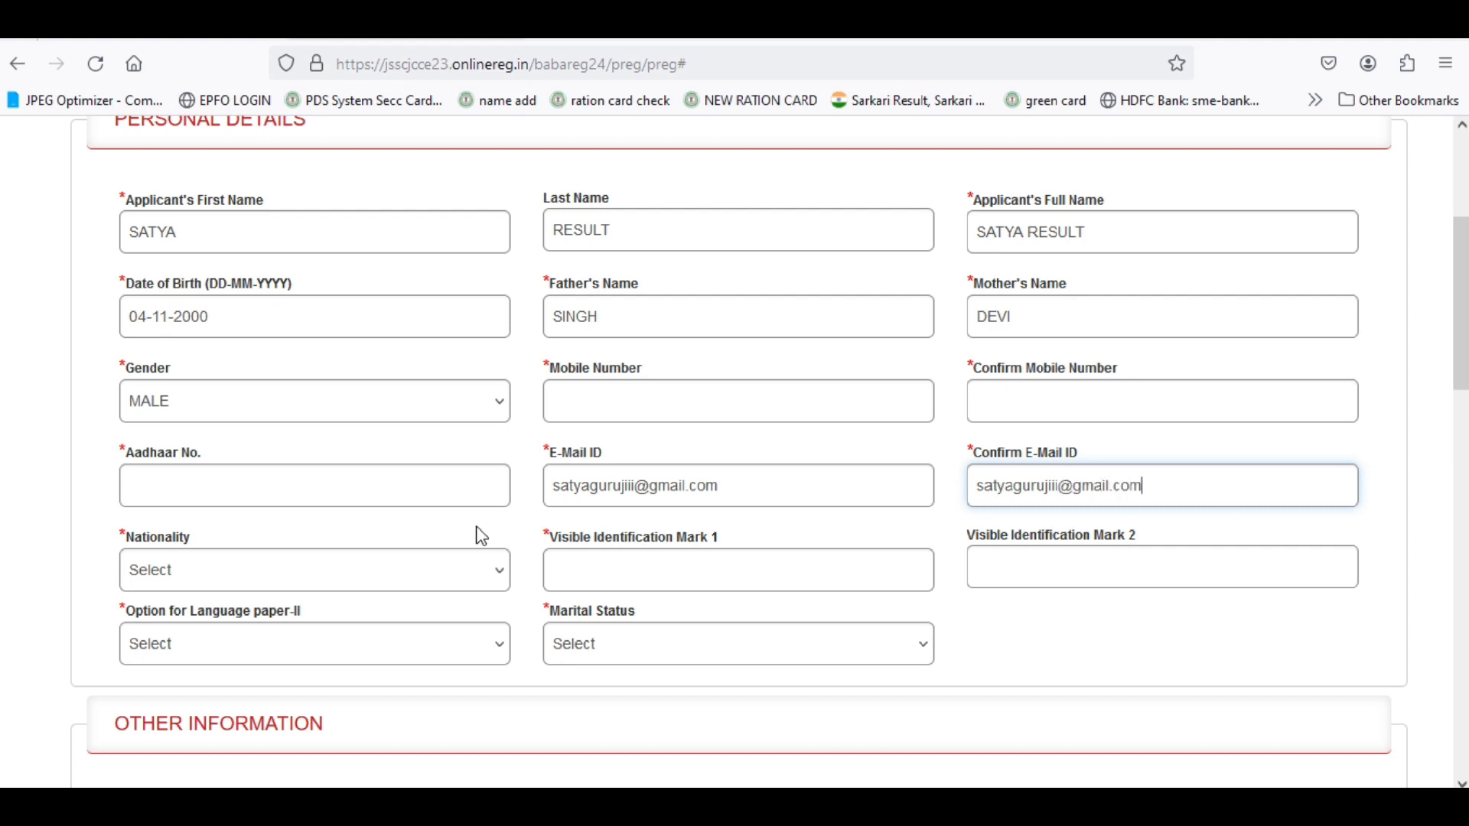
left_click(306, 568)
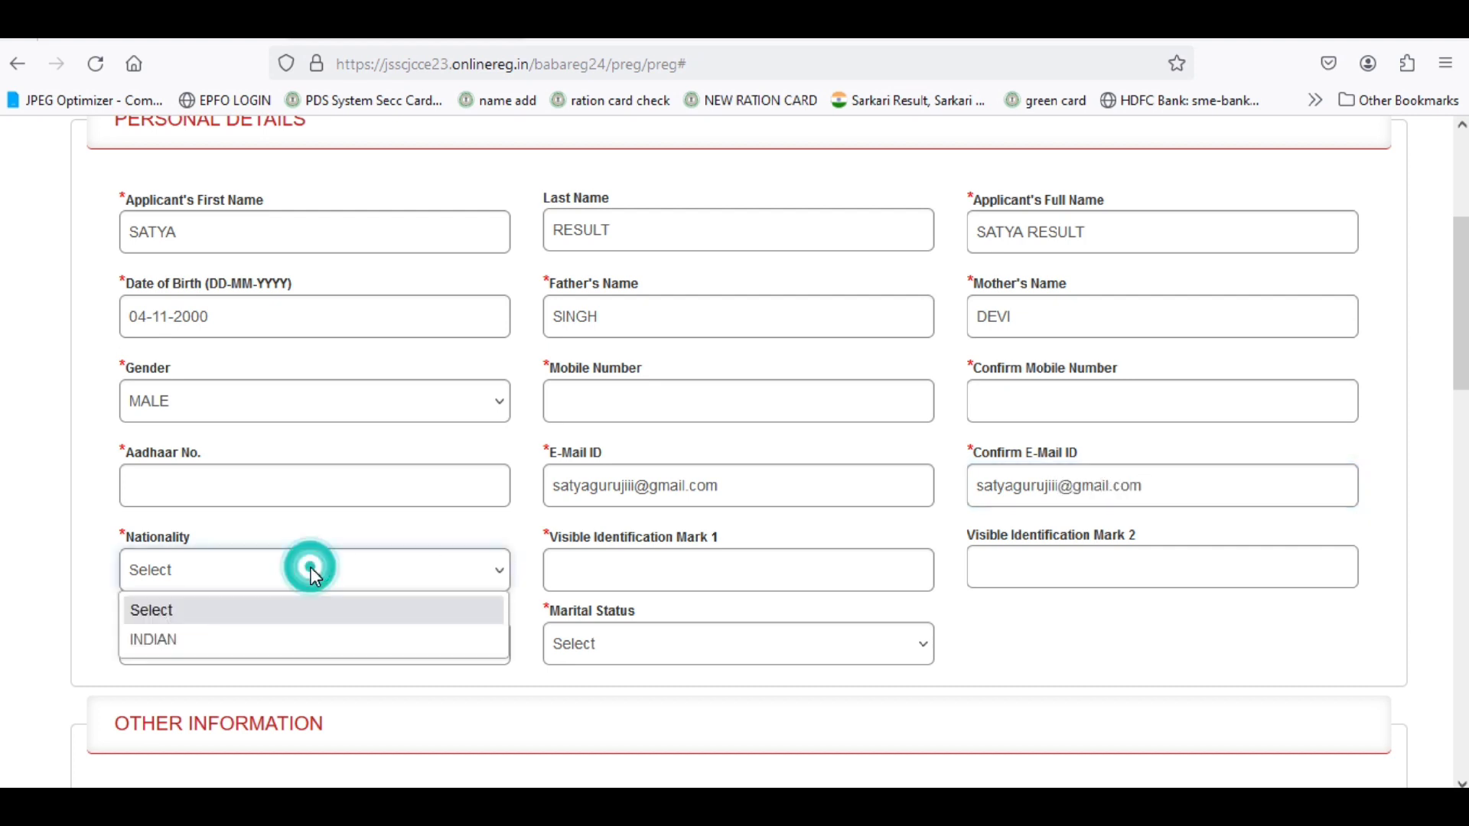
Set nationality to INDIAN and enter identification mark 'a cut mark on right hand'.
left_click(245, 641)
left_click(619, 572)
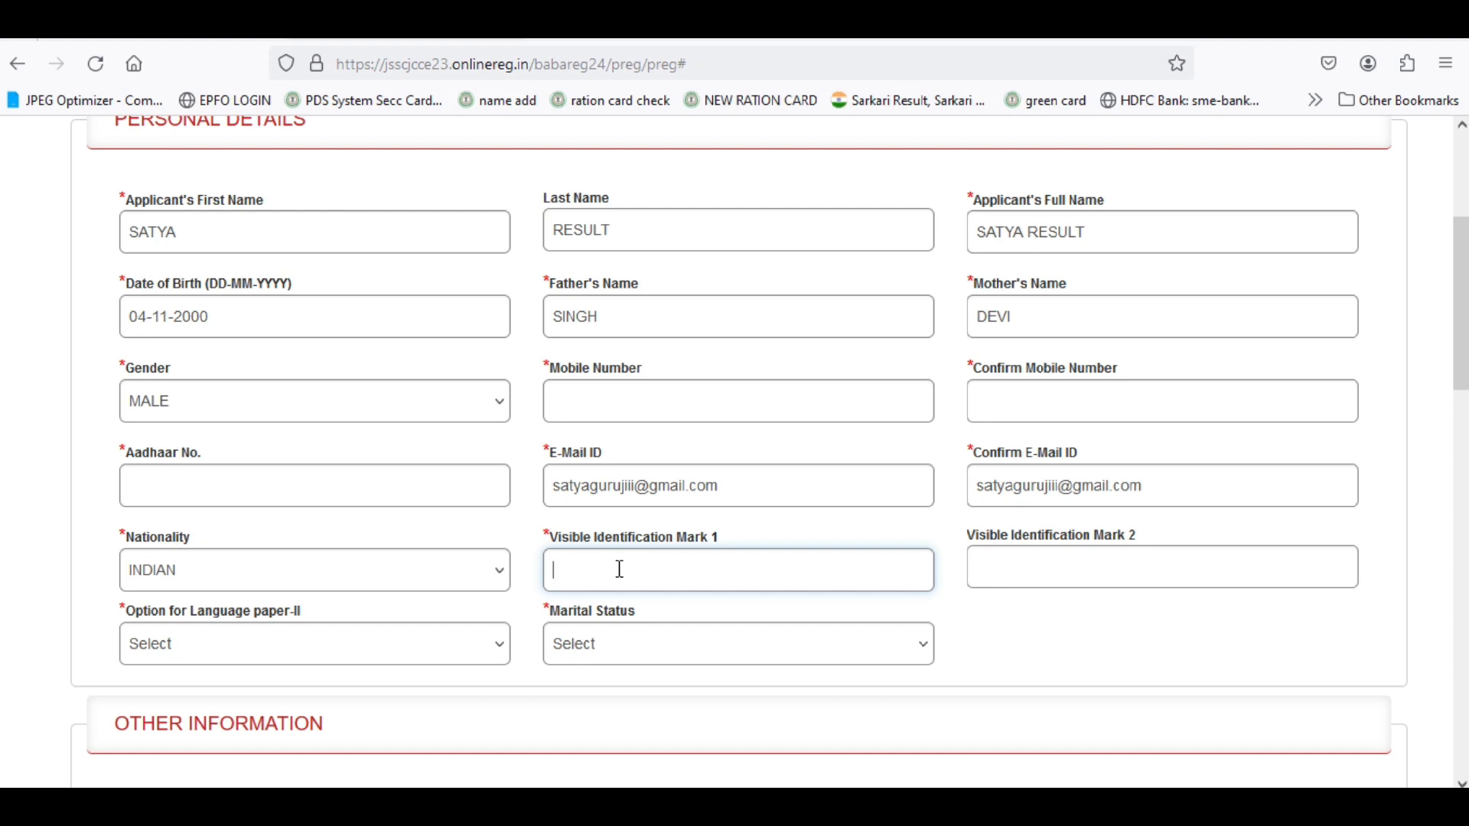
type("a cut mark on right hand")
Enter the second identification mark 'a mole on nose', correcting the 'moe' typo.
left_click(1017, 564)
type("a moe ")
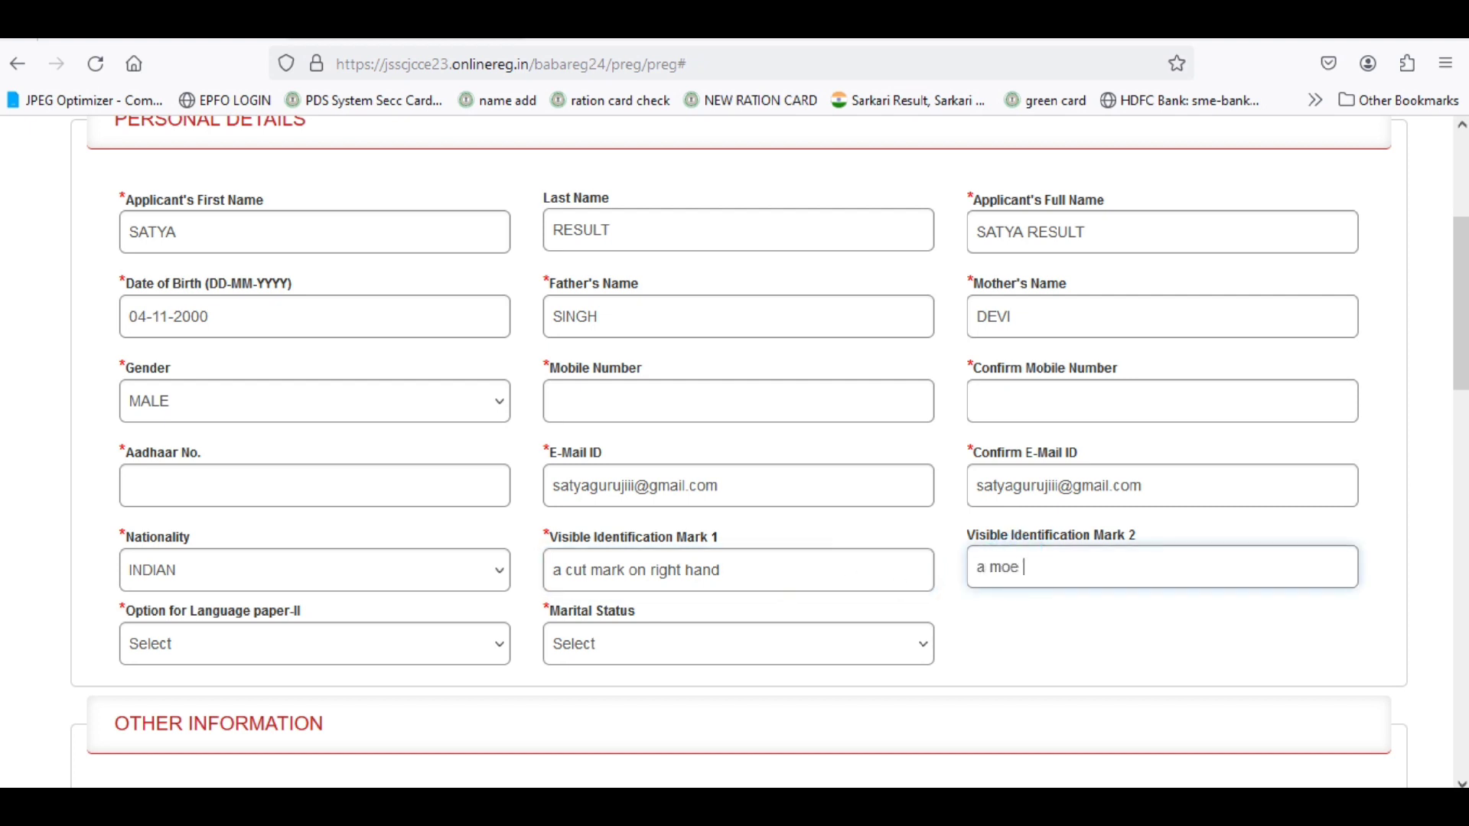
type("on nose")
left_click(1014, 580)
left_click(1019, 573)
key("BackSpace")
type("le")
left_click(241, 658)
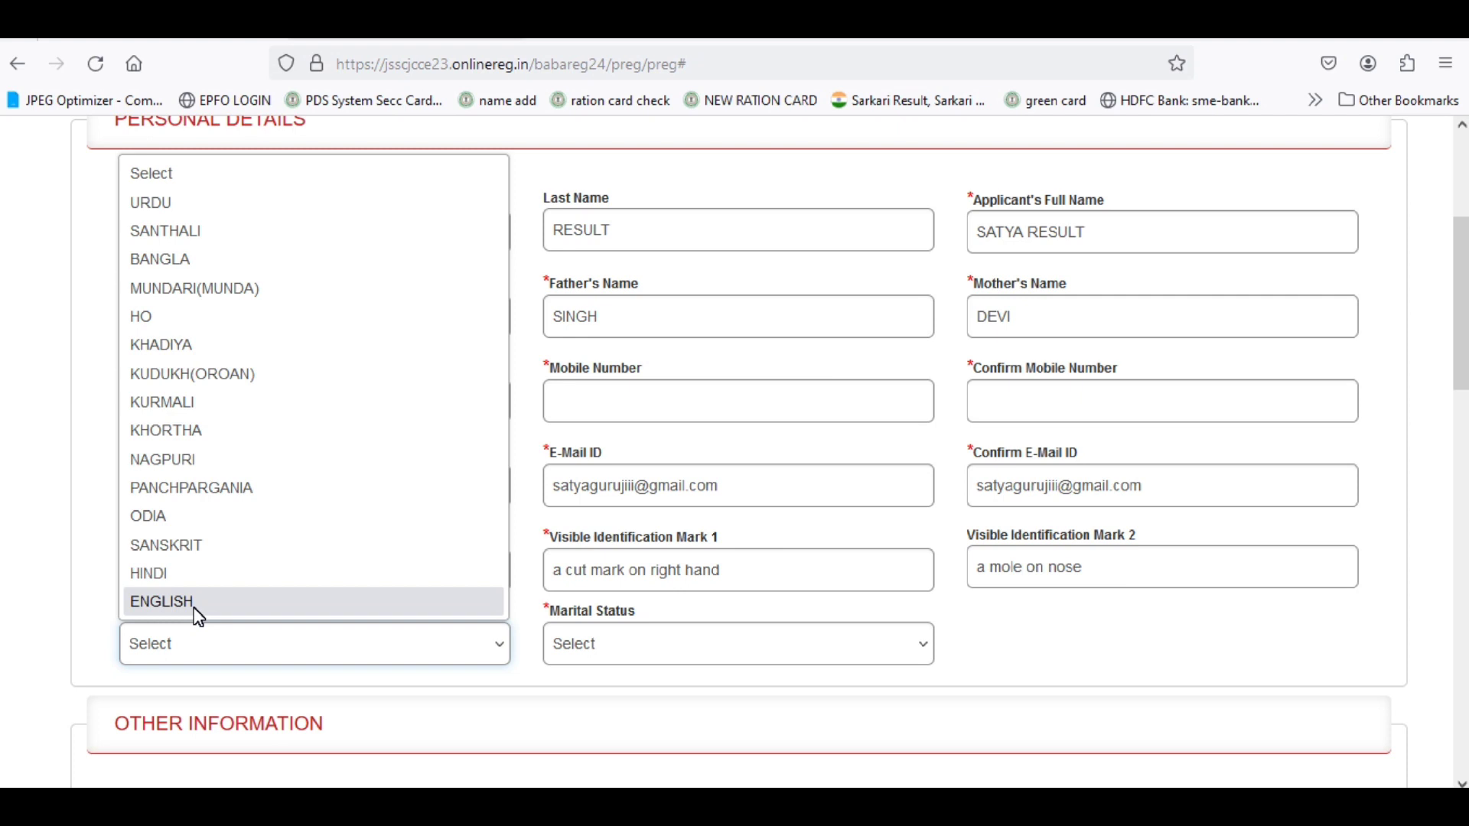
Choose HINDI for Language paper-II and UNMARRIED for marital status.
left_click(194, 575)
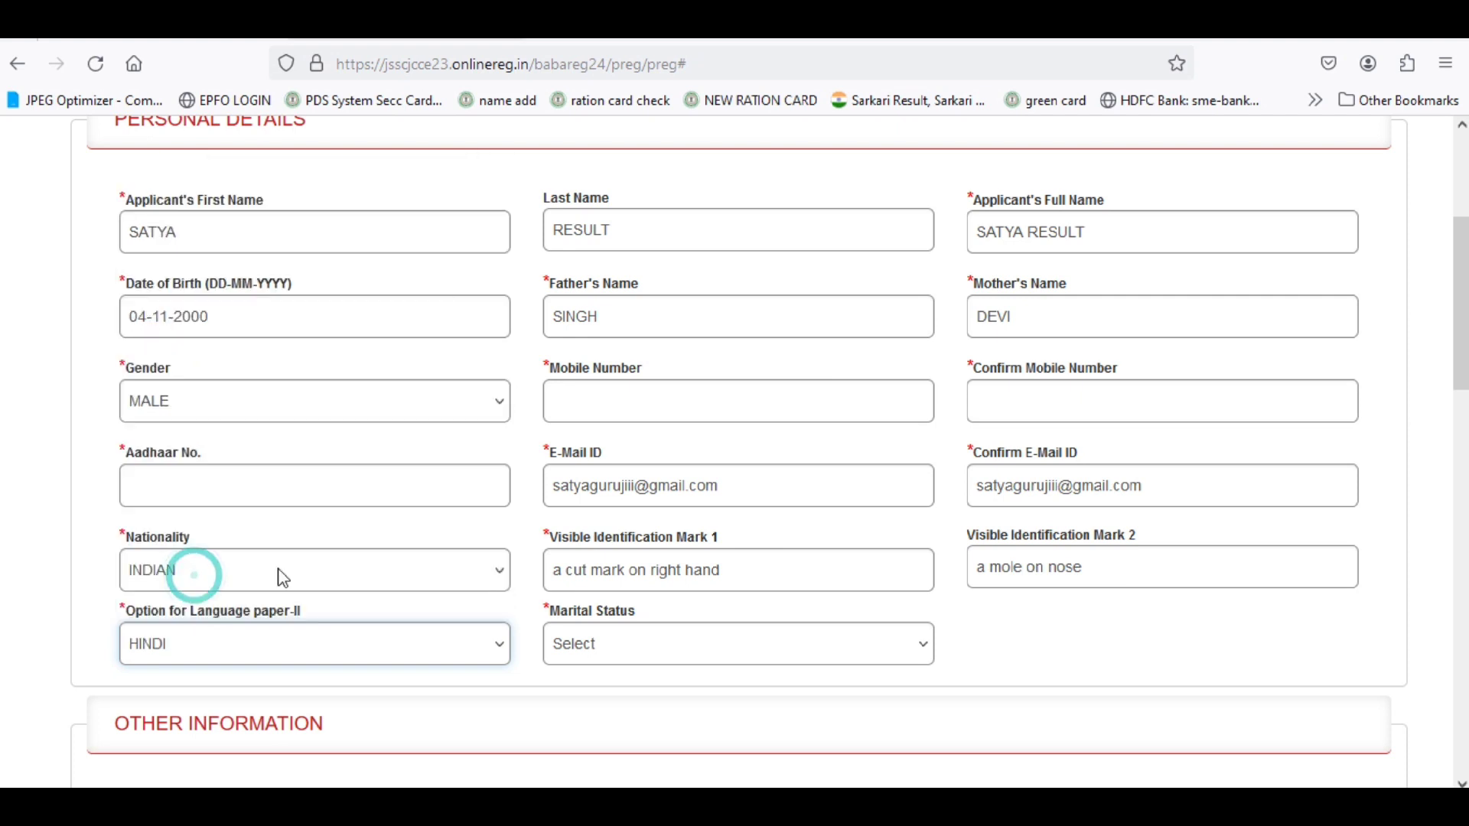
left_click(632, 657)
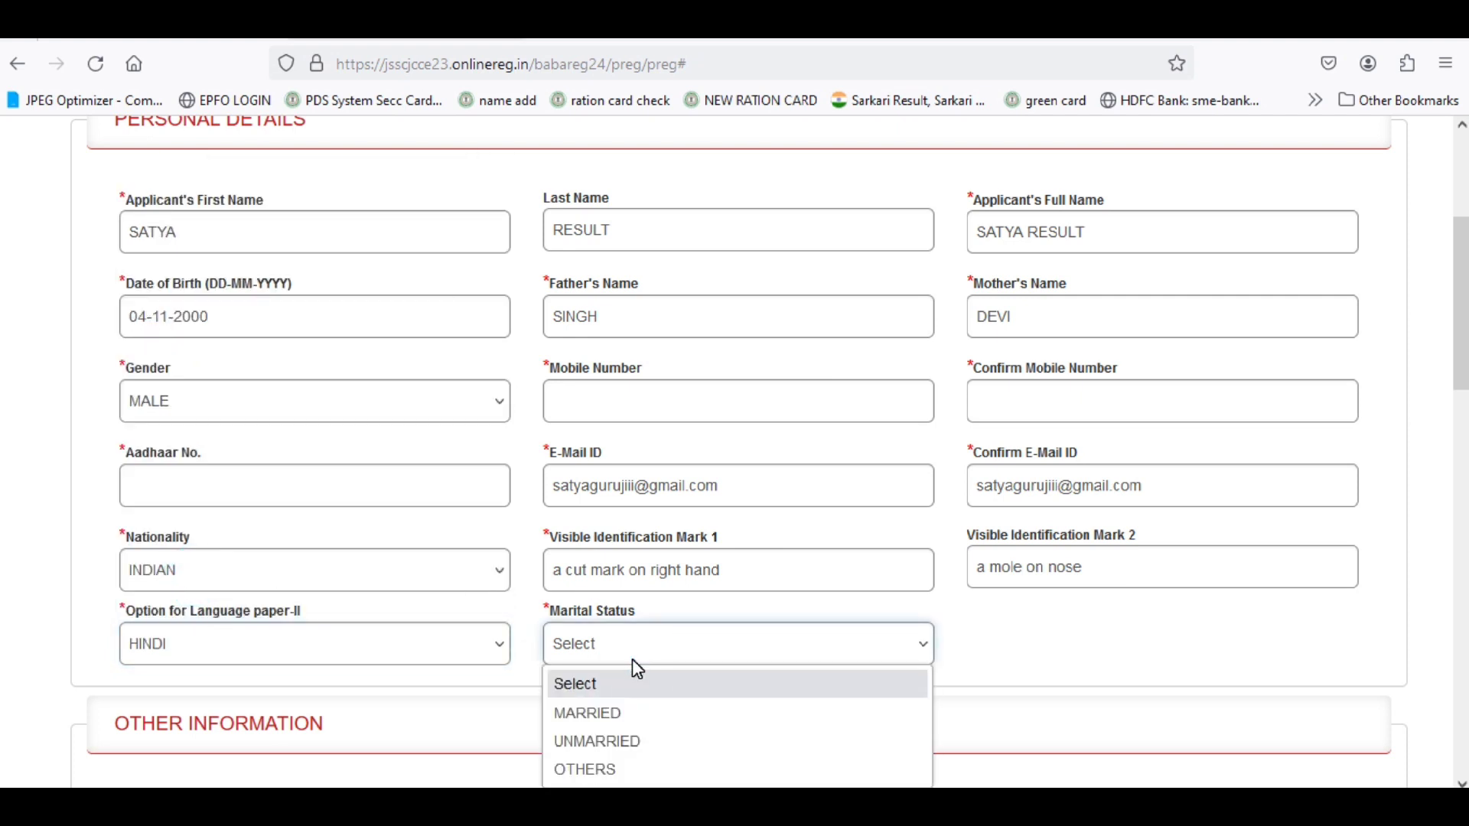
left_click(595, 739)
scroll(628, 678, "down", 3)
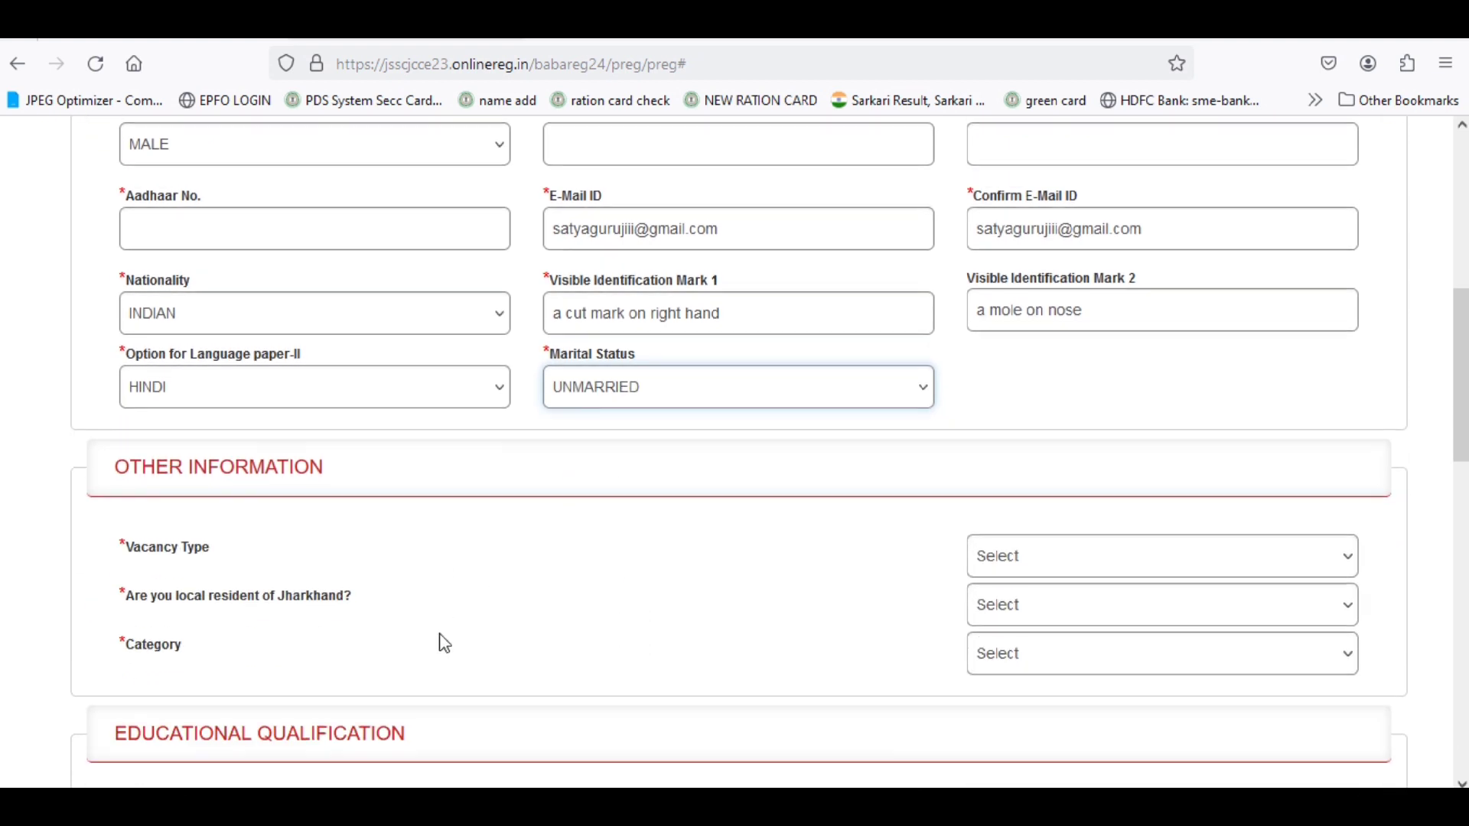
scroll(444, 644, "down", 2)
left_click(1029, 387)
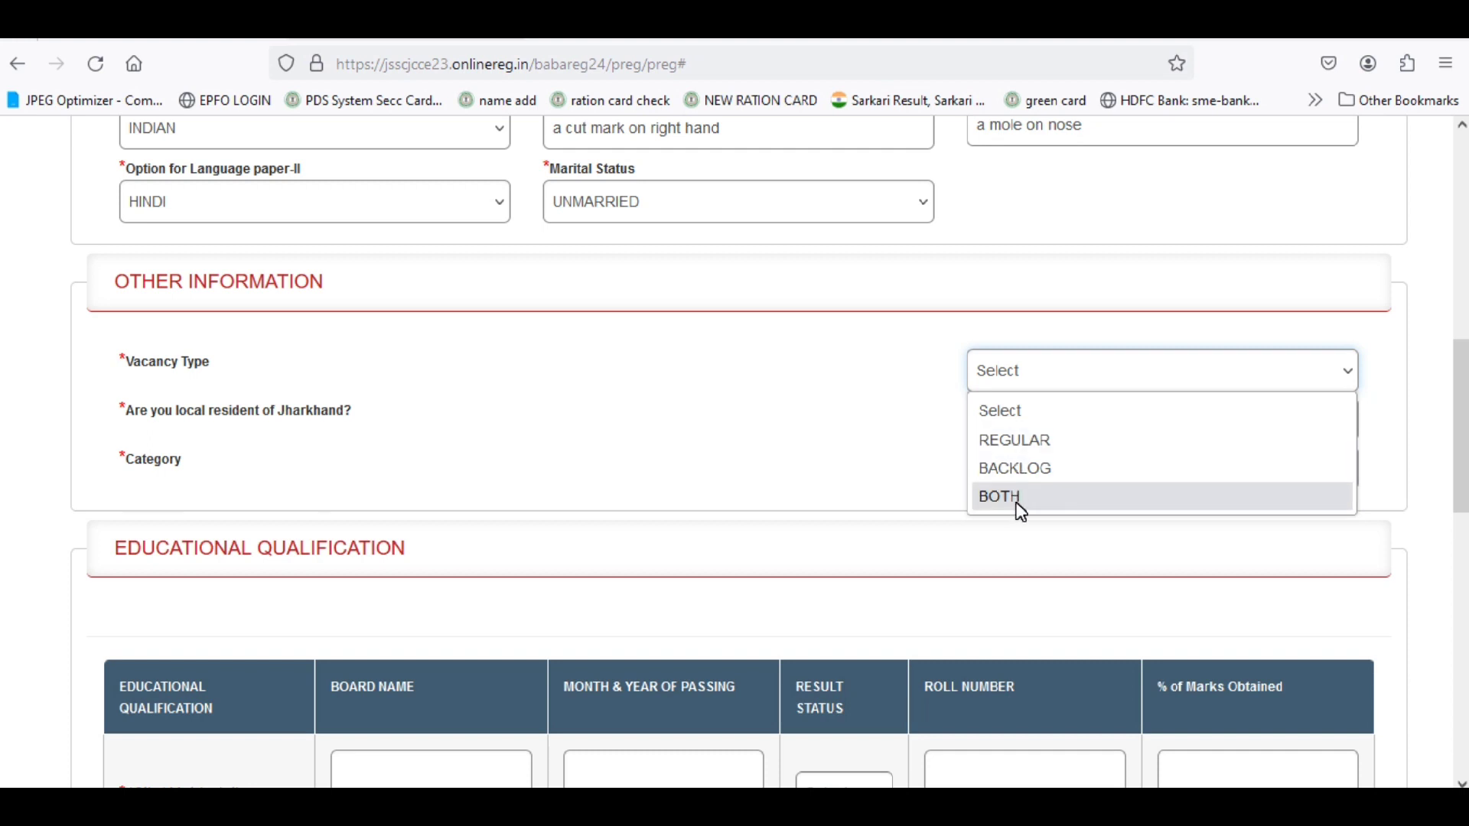
Scroll through Satya Result's district-wise and backlog vacancy tables for Jharkhand Police Constable.
left_click(184, 40)
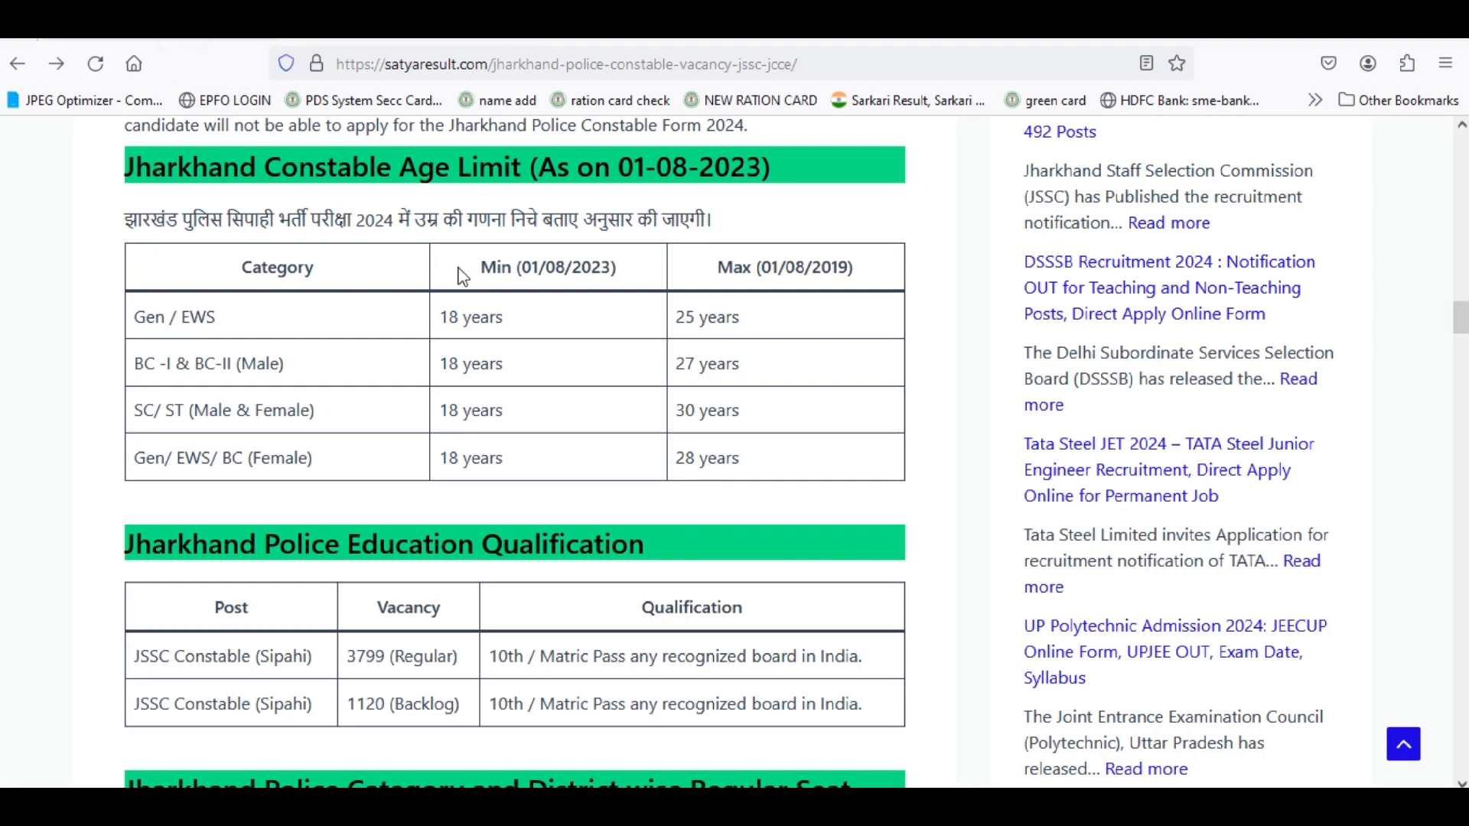
scroll(557, 572, "down", 7)
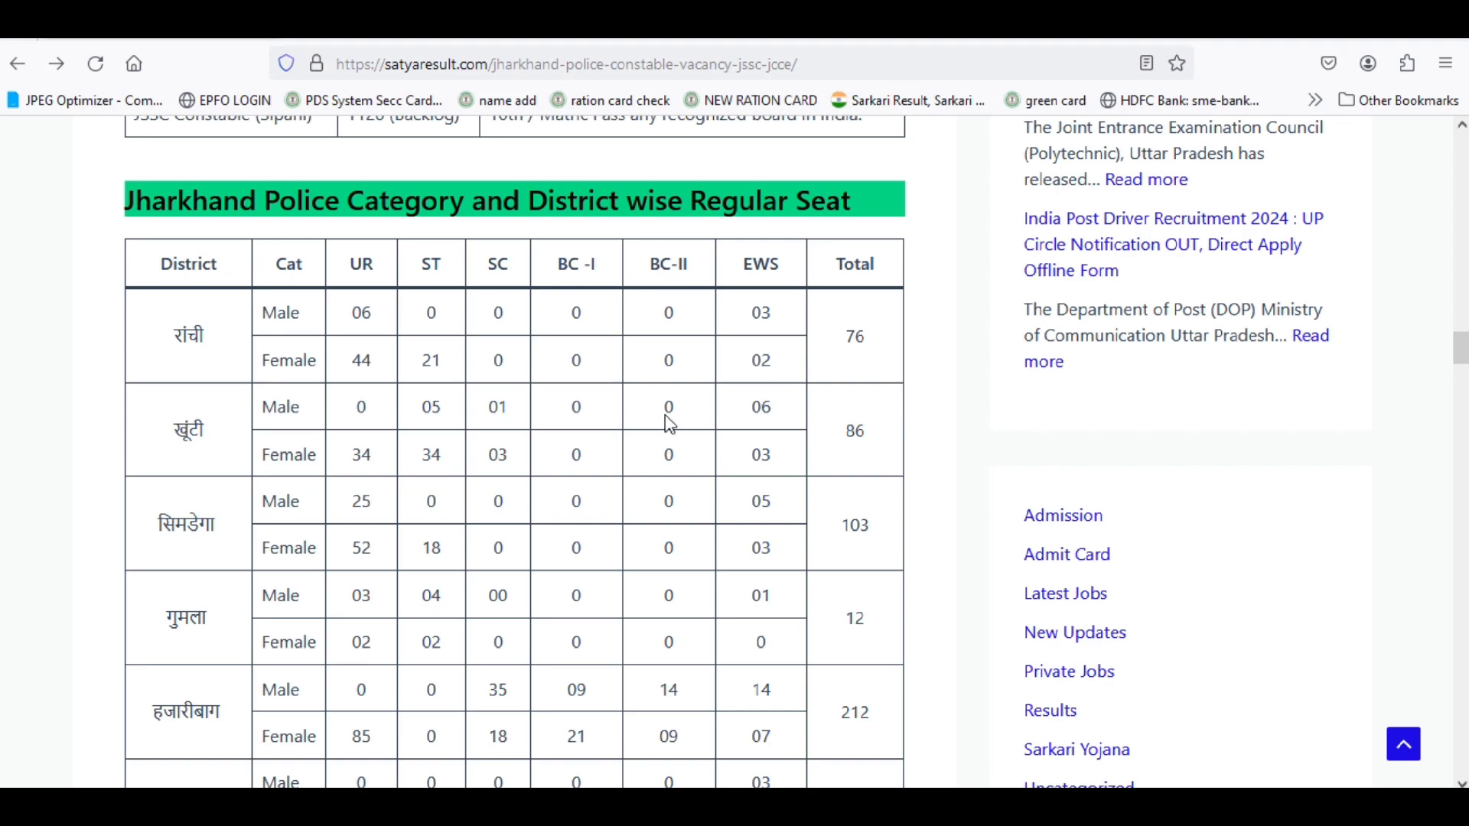
scroll(715, 360, "down", 2)
scroll(701, 306, "up", 1)
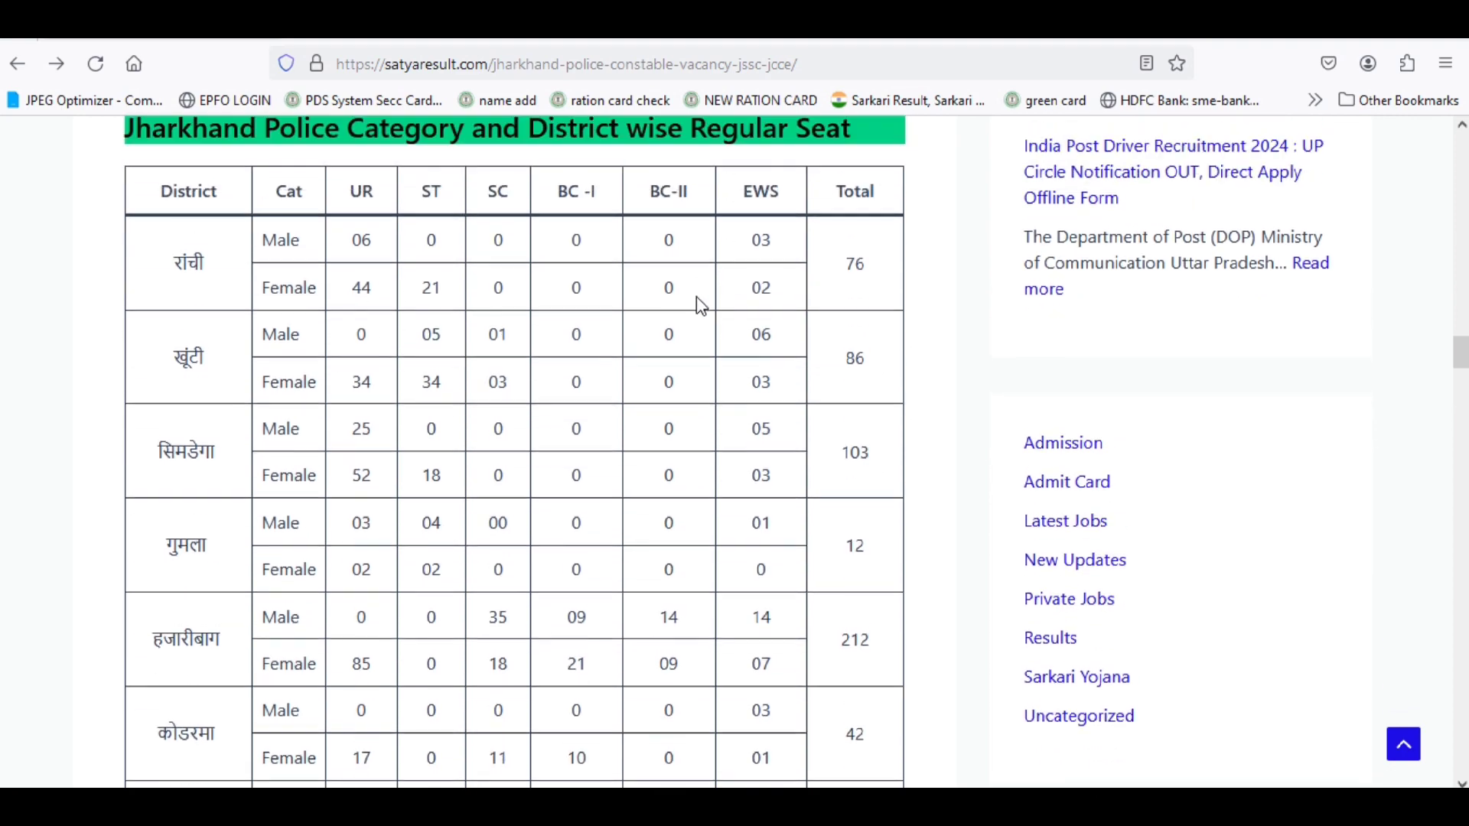
scroll(701, 306, "up", 1)
scroll(696, 371, "down", 15)
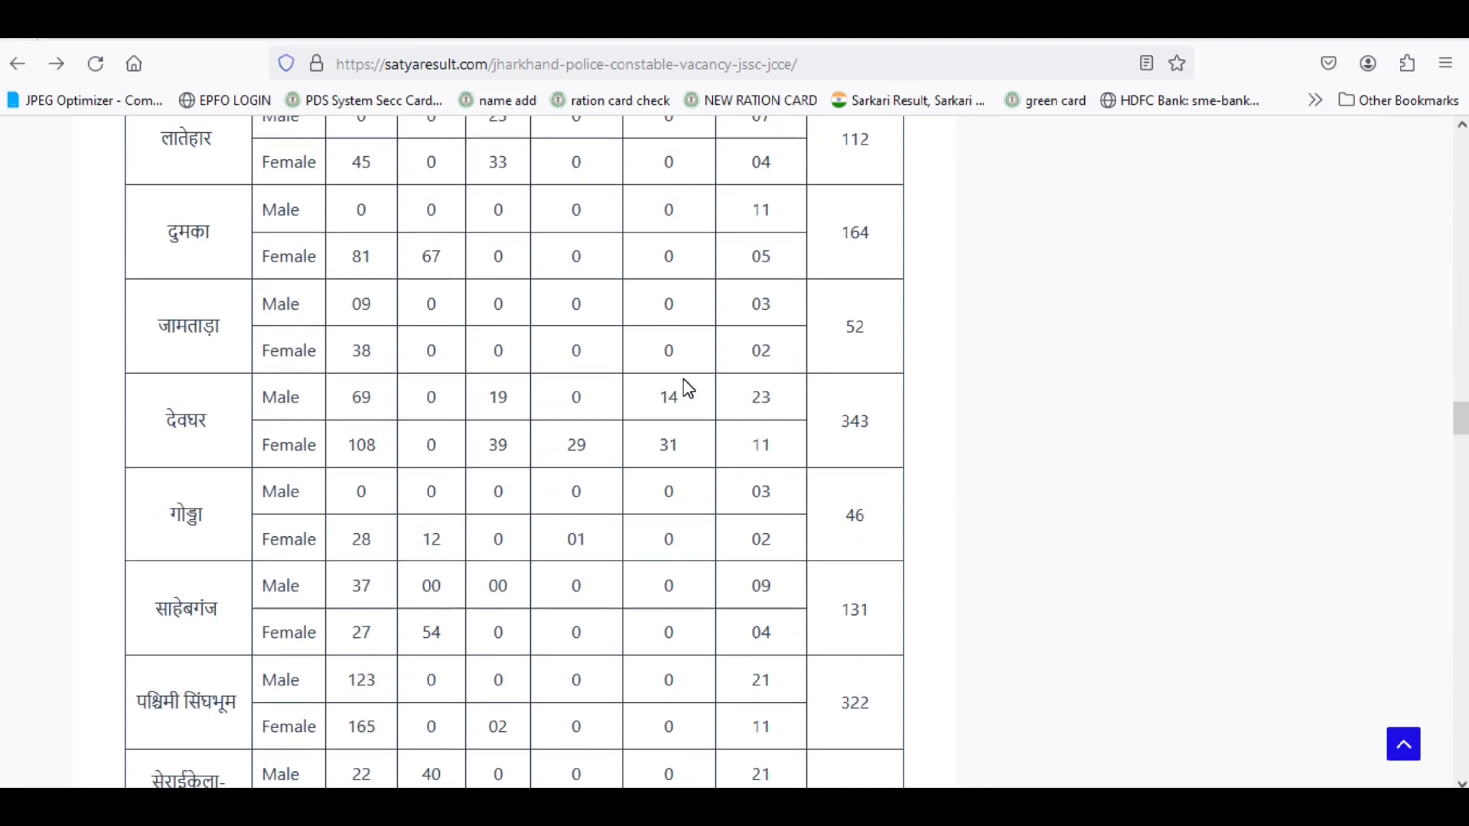
scroll(684, 387, "down", 15)
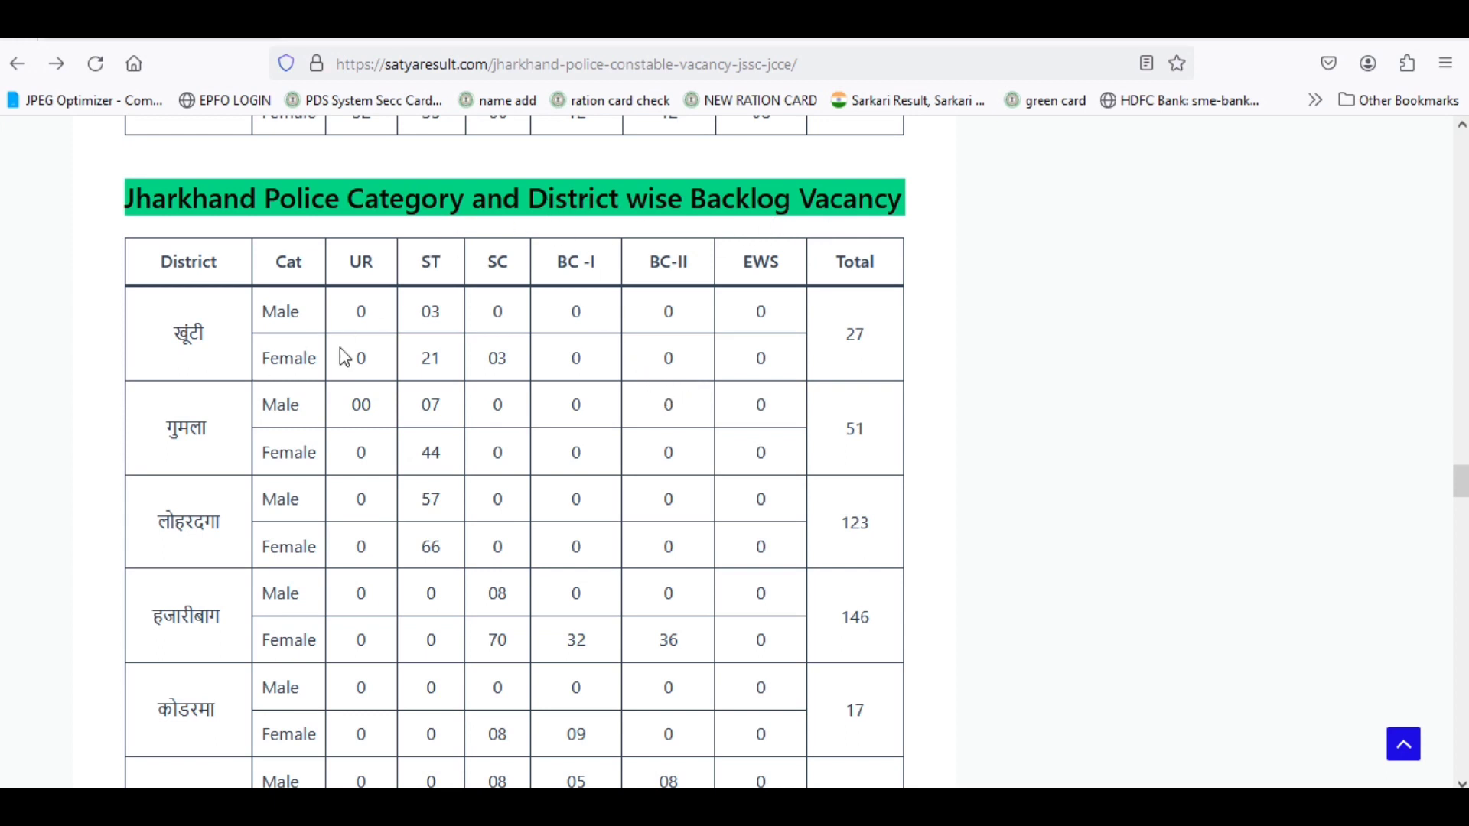
scroll(341, 571, "down", 4)
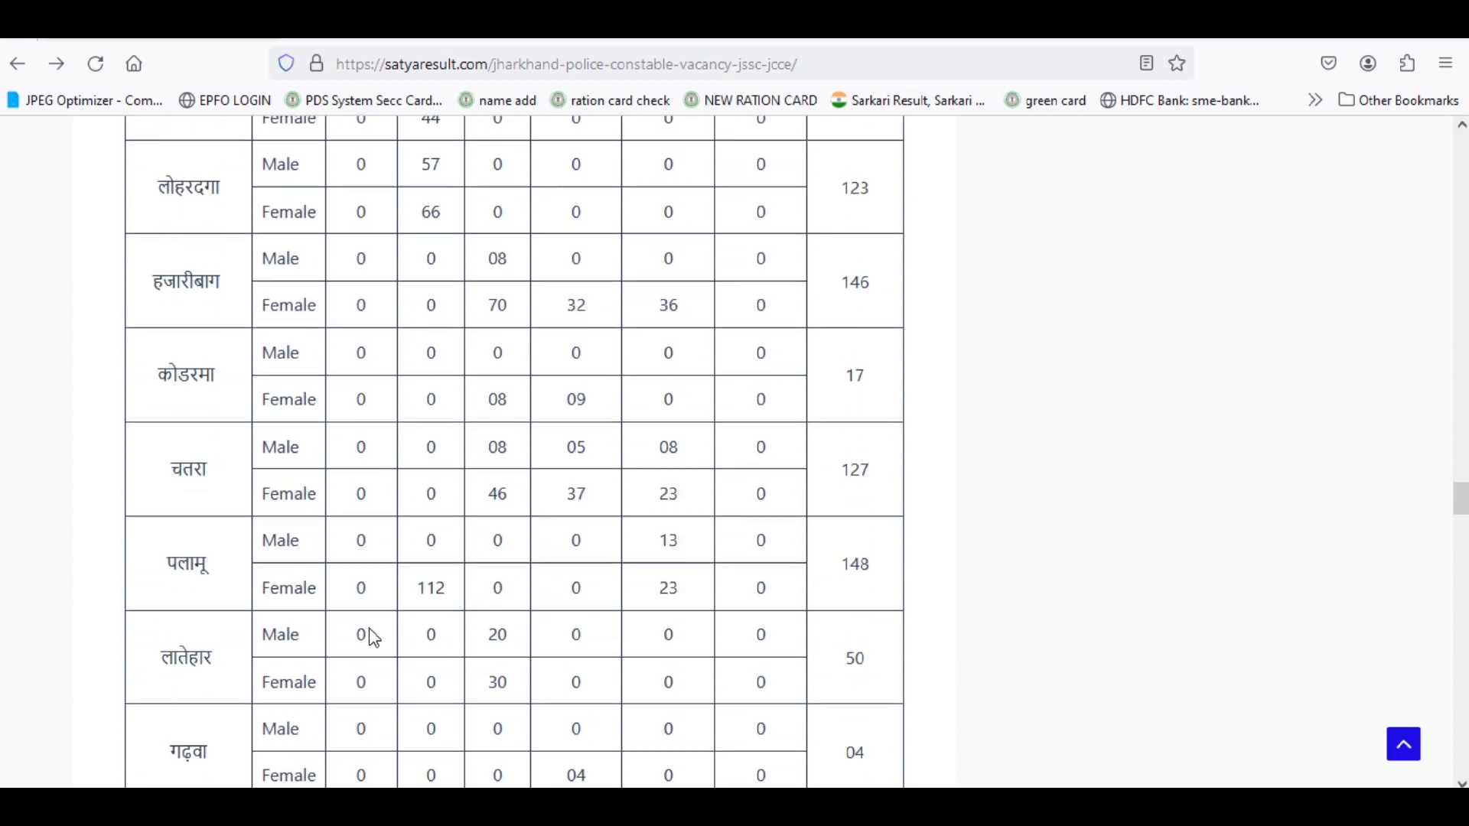
scroll(370, 635, "up", 4)
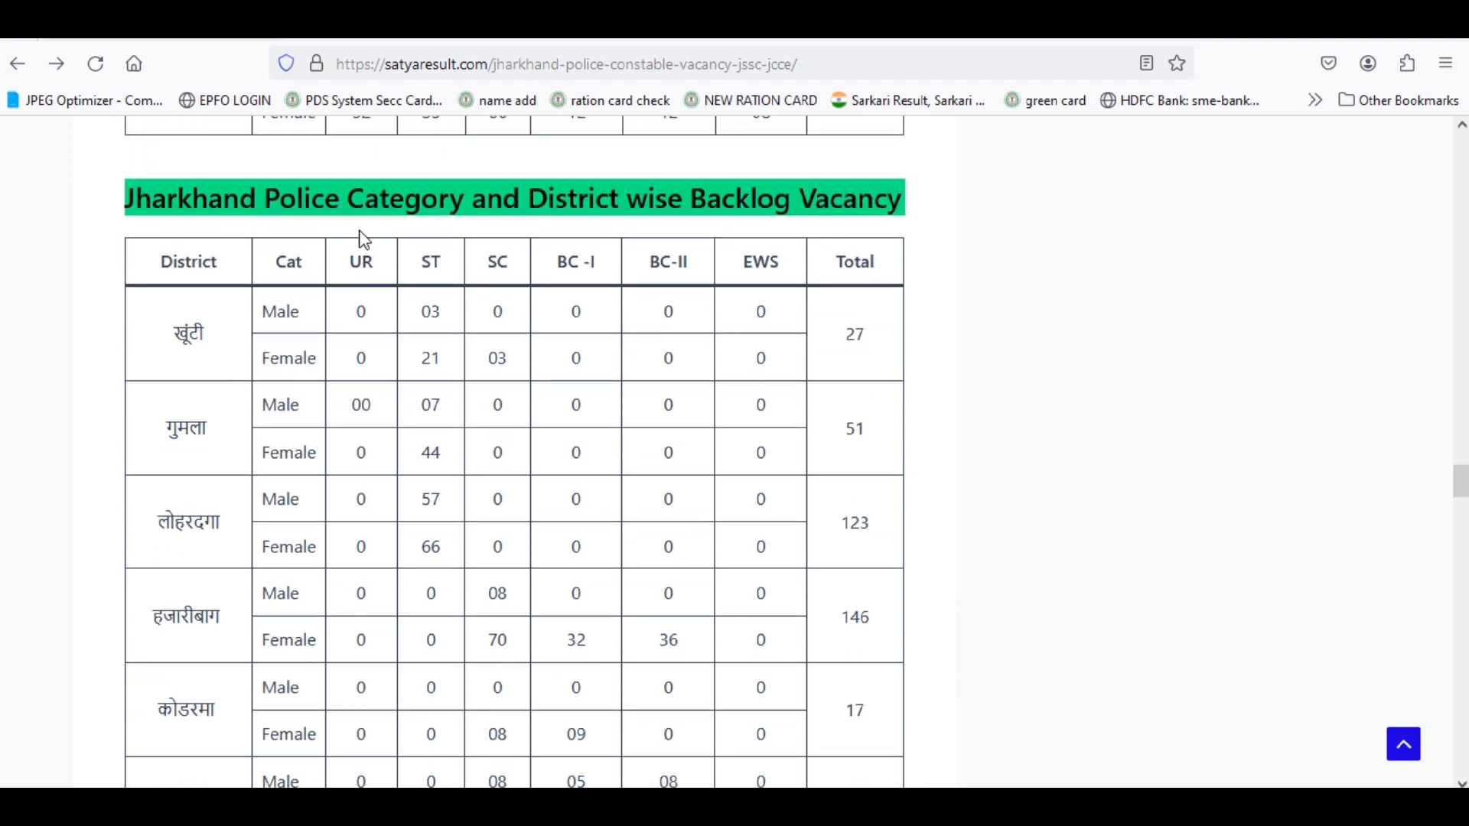
scroll(347, 573, "down", 8)
scroll(352, 573, "down", 9)
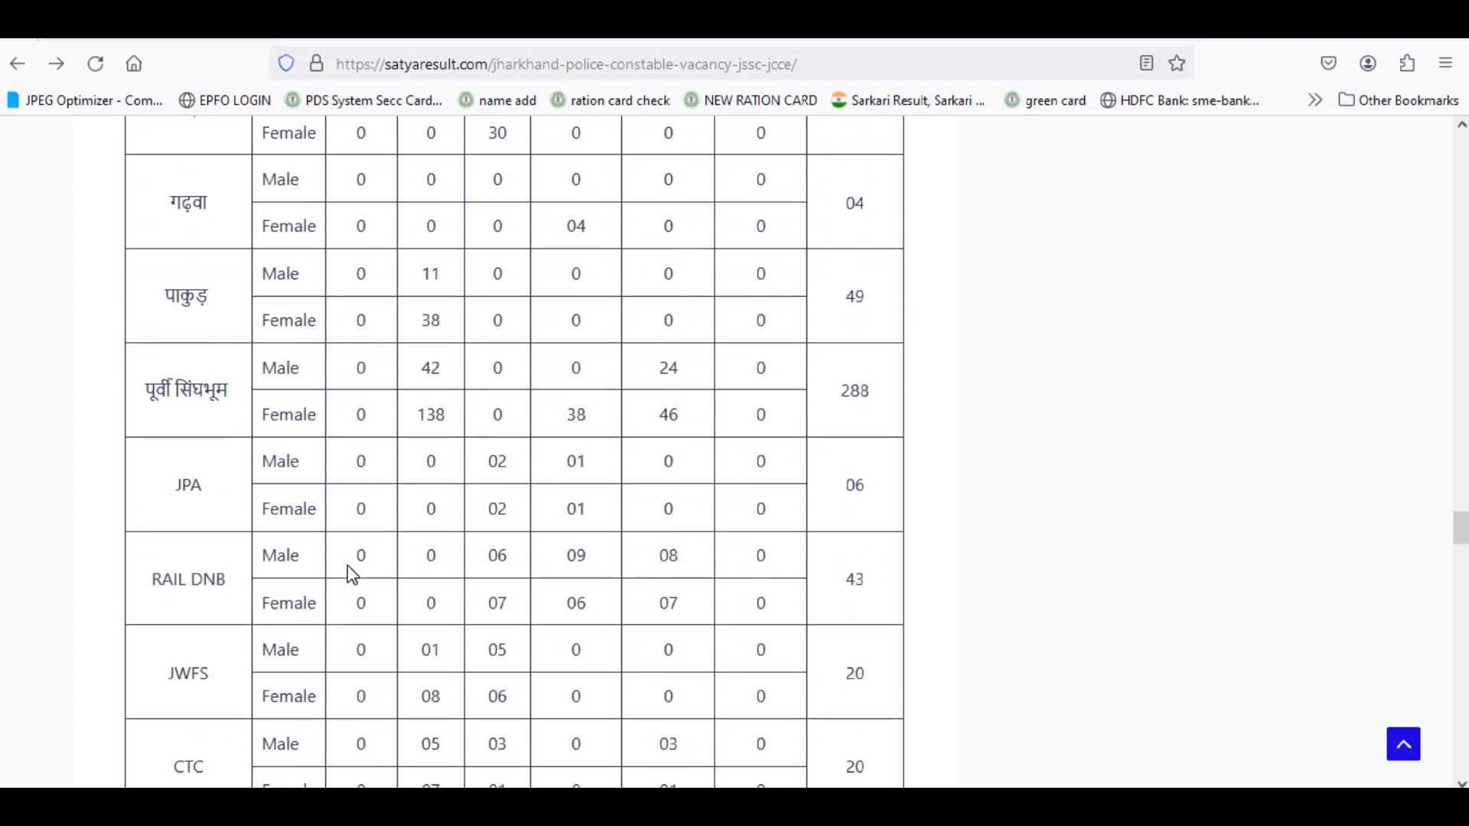
scroll(353, 573, "up", 14)
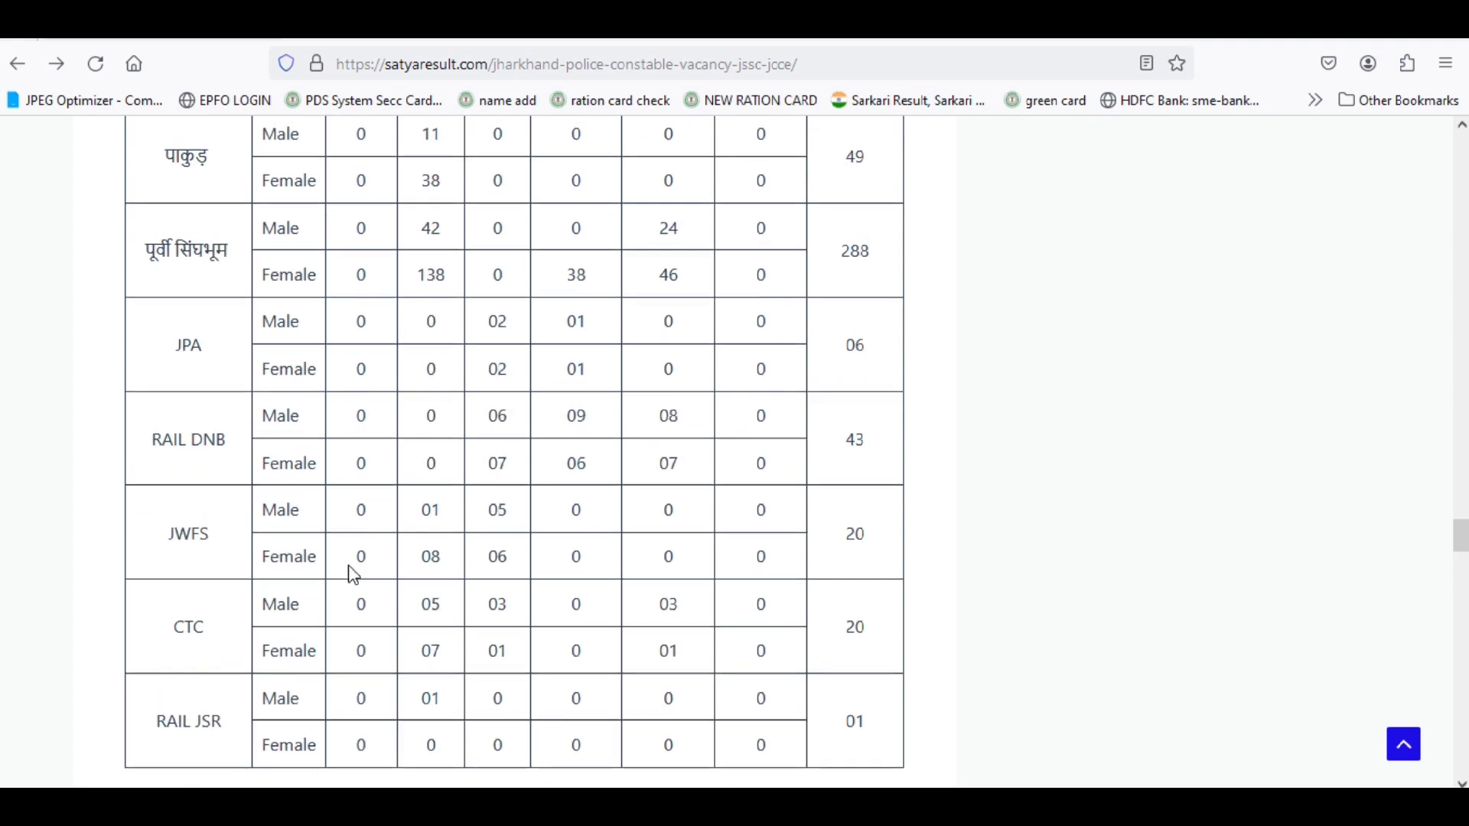
scroll(354, 574, "up", 4)
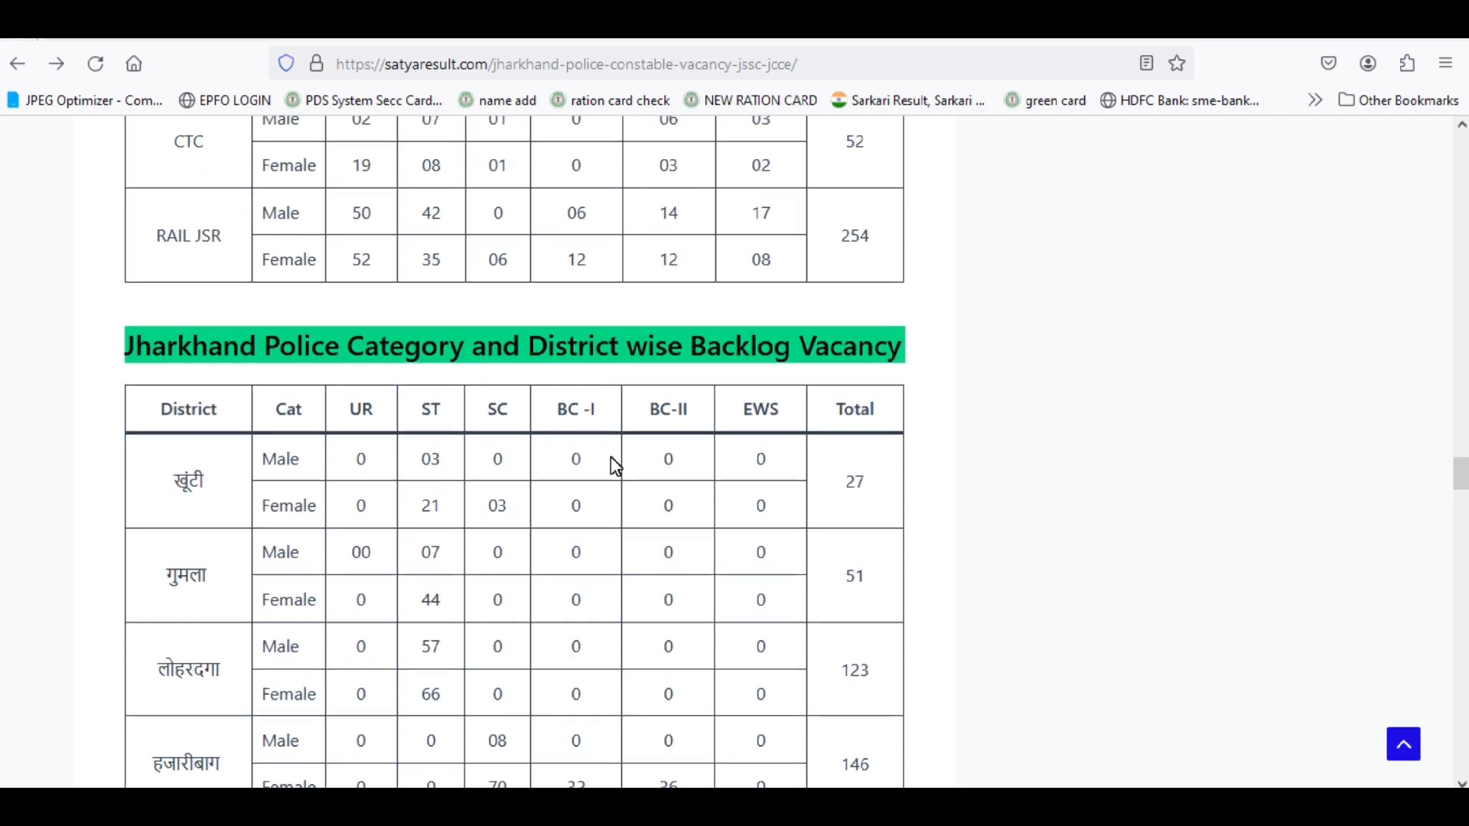
scroll(665, 466, "down", 6)
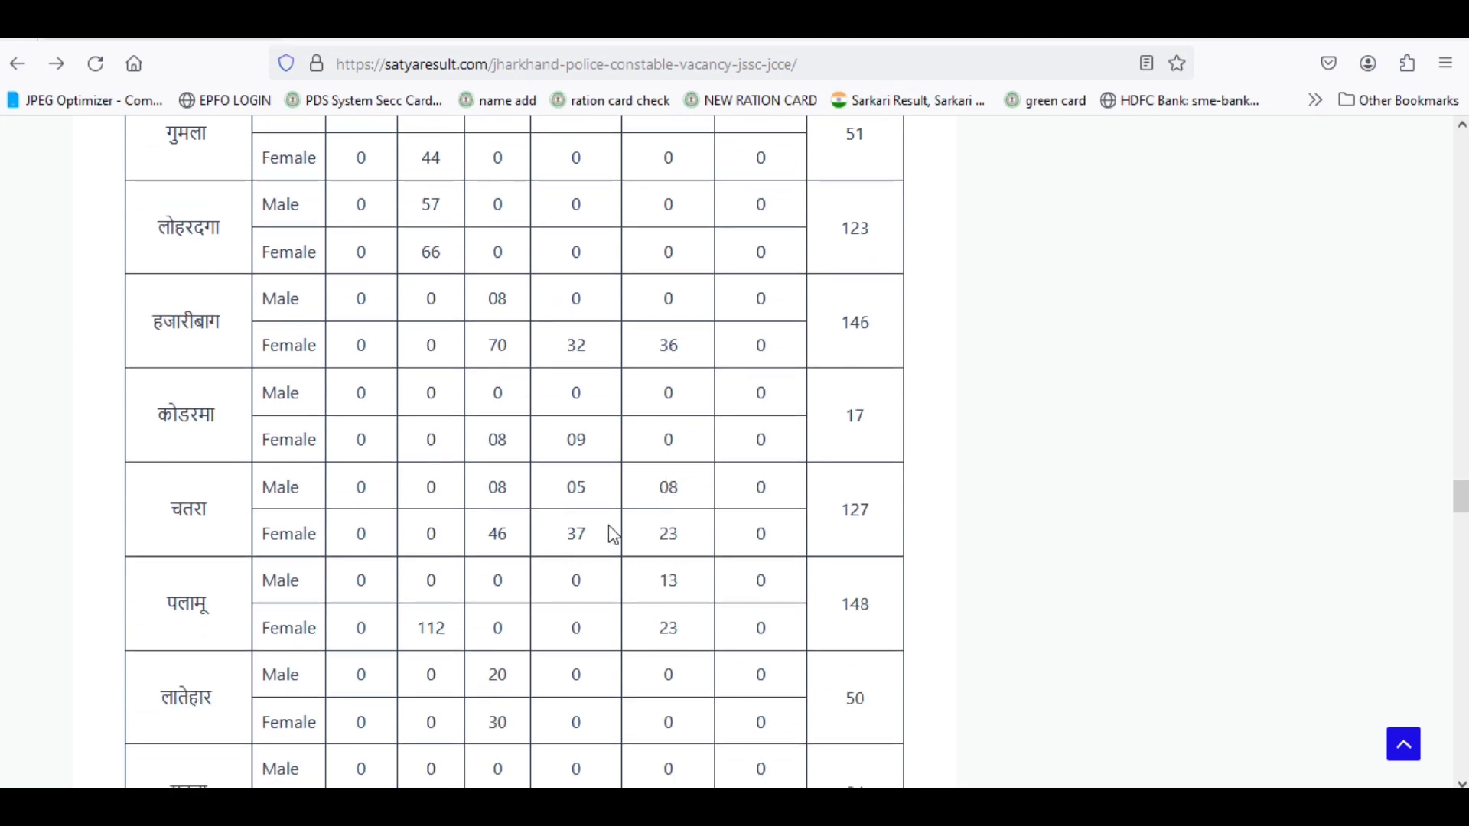
scroll(600, 541, "up", 16)
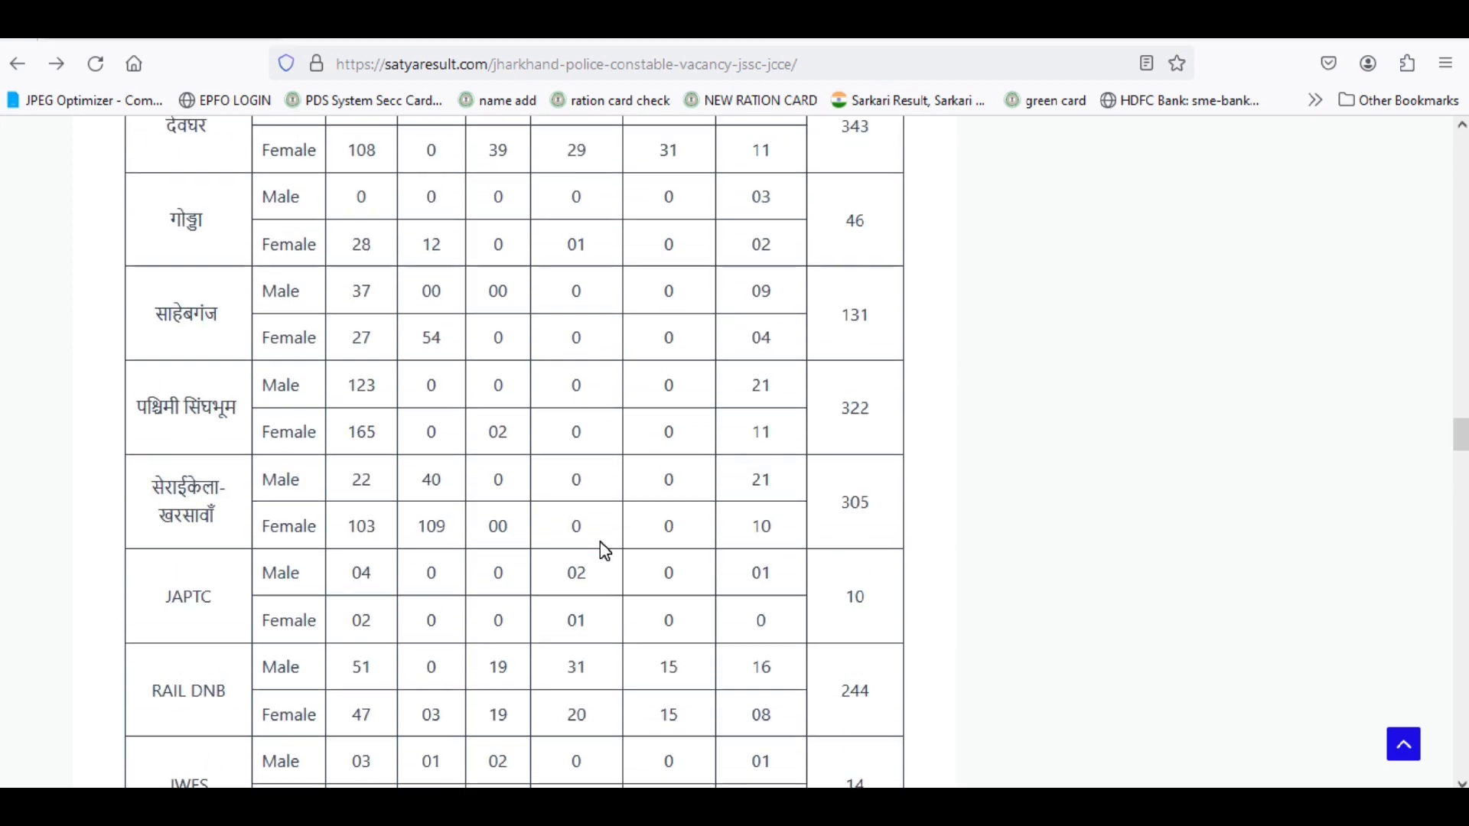
scroll(600, 542, "up", 20)
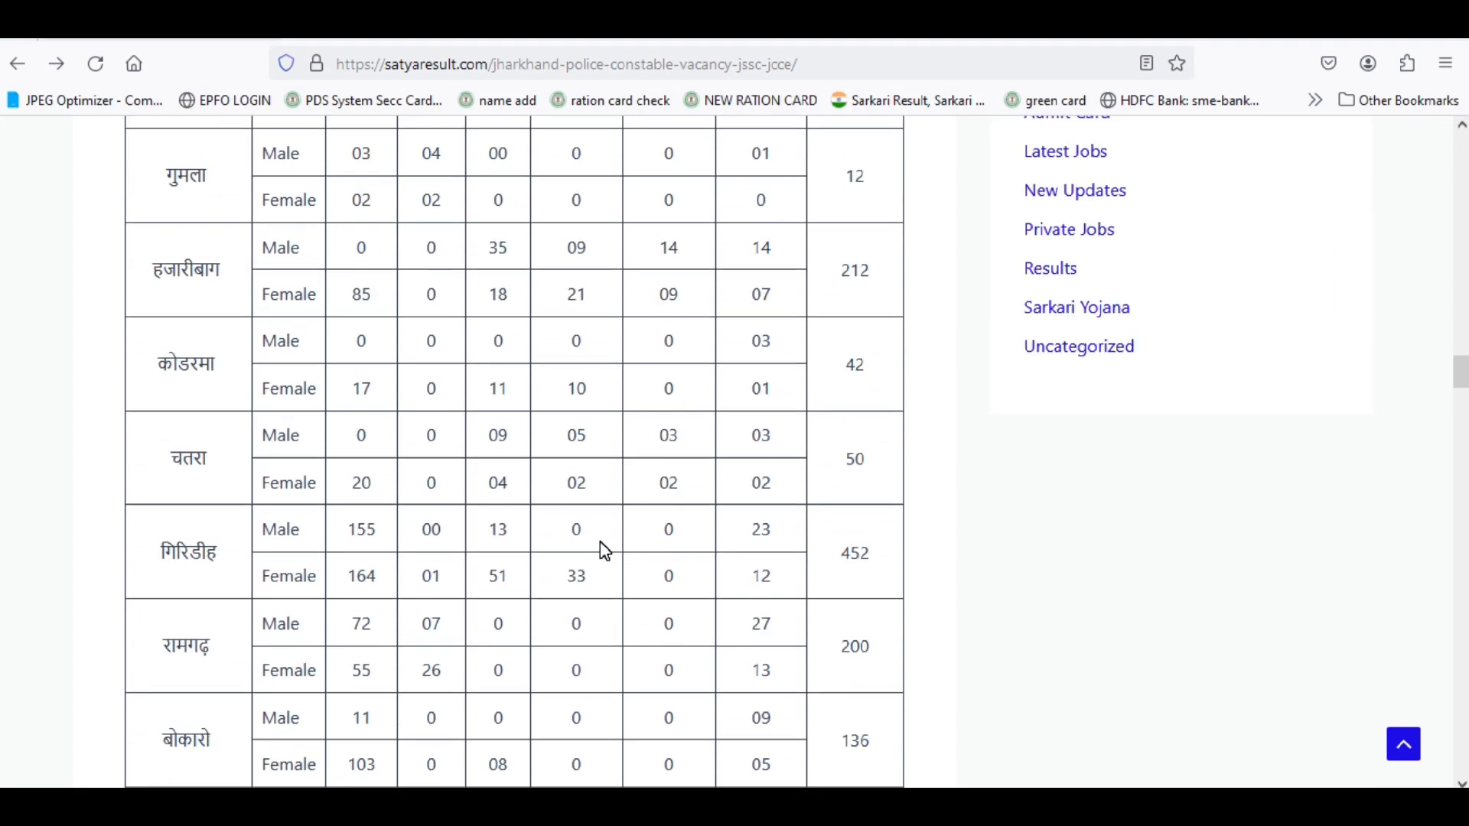
scroll(601, 545, "down", 19)
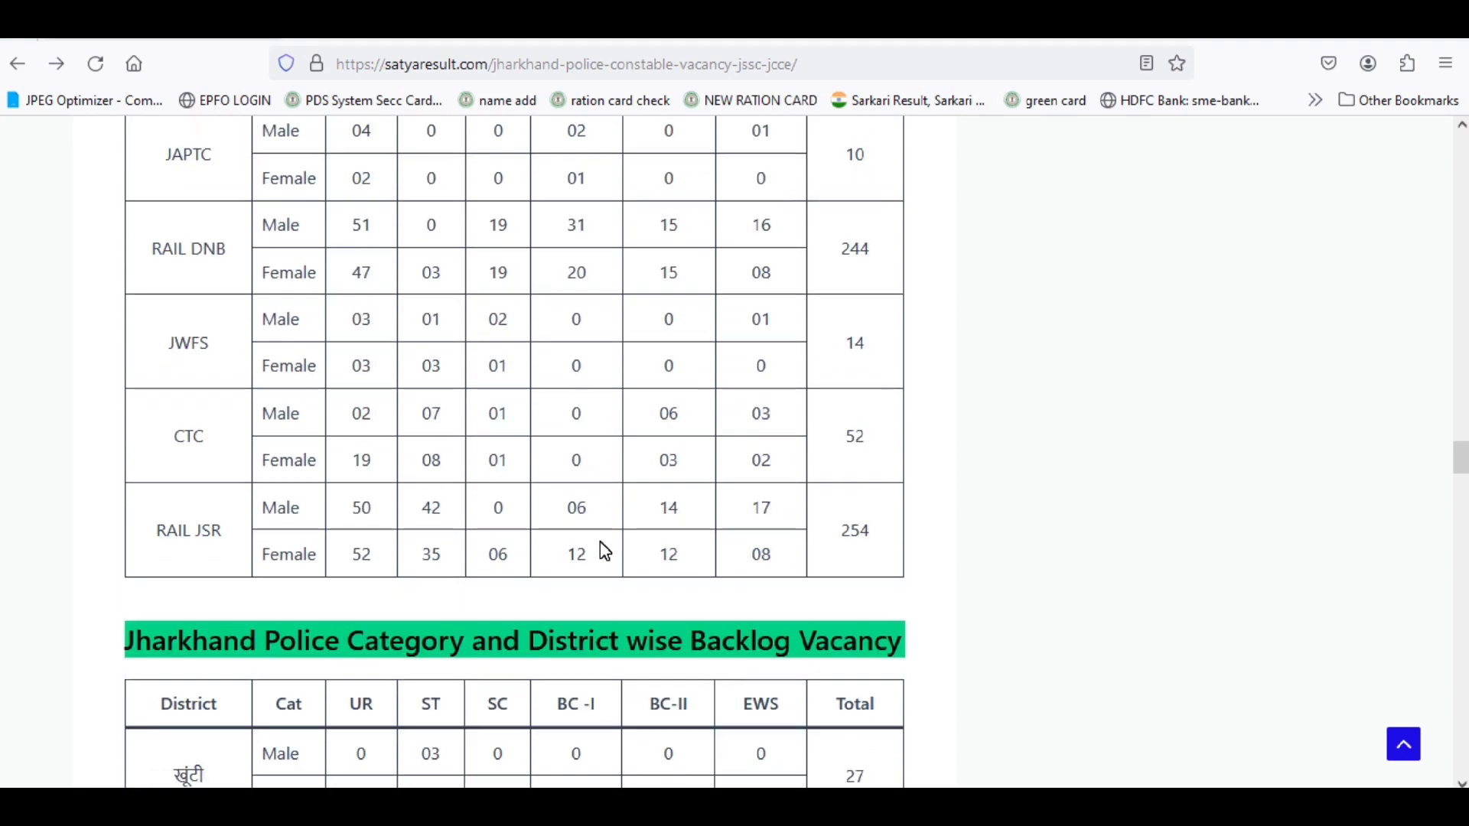
scroll(599, 541, "down", 4)
scroll(776, 518, "down", 9)
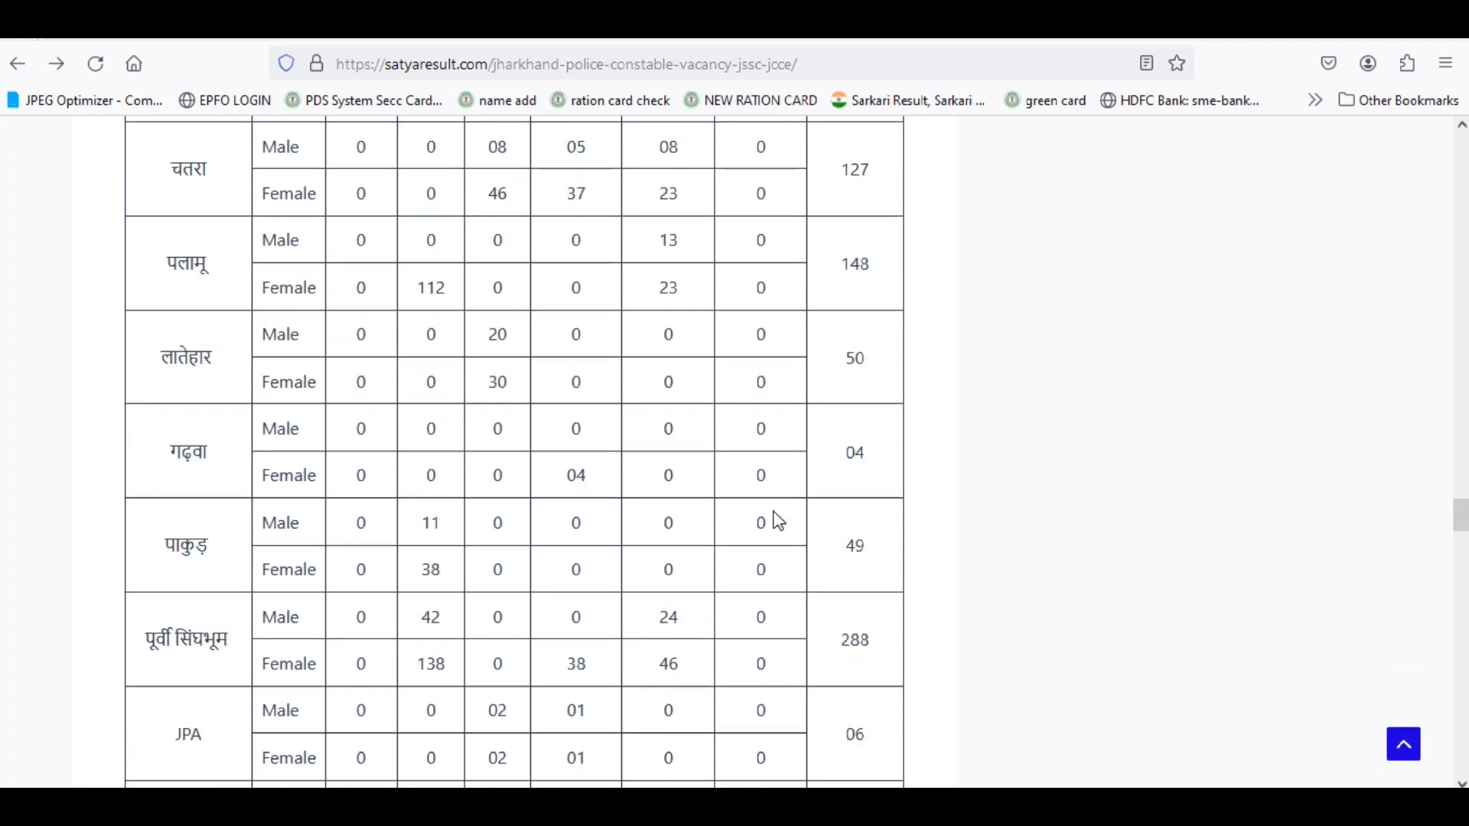
scroll(777, 518, "down", 6)
scroll(777, 519, "up", 16)
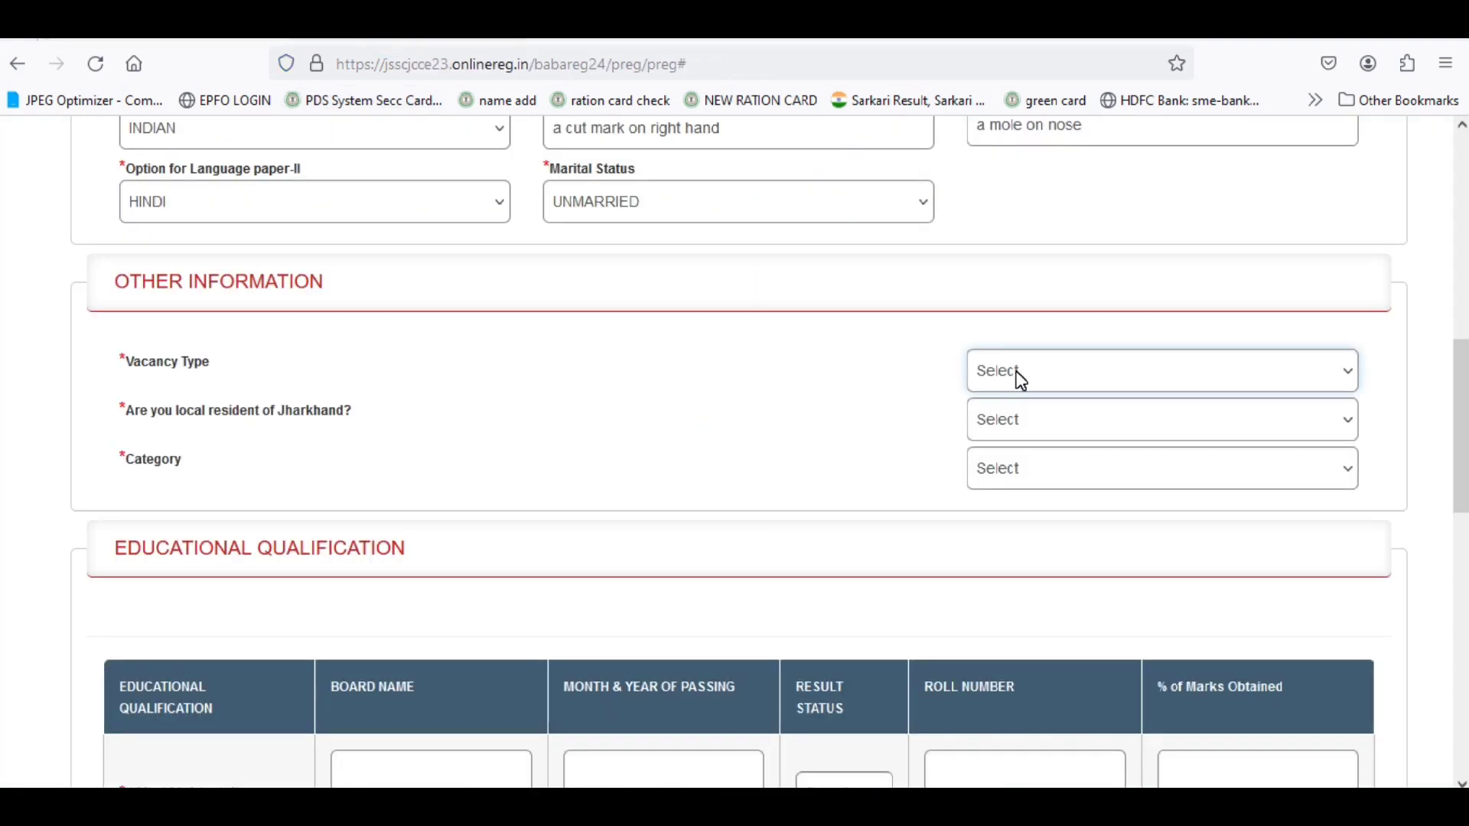
Set vacancy type REGULAR, Jharkhand local resident Yes and district EAST SINGHBHUM.
left_click(1022, 380)
left_click(1011, 440)
left_click(1008, 419)
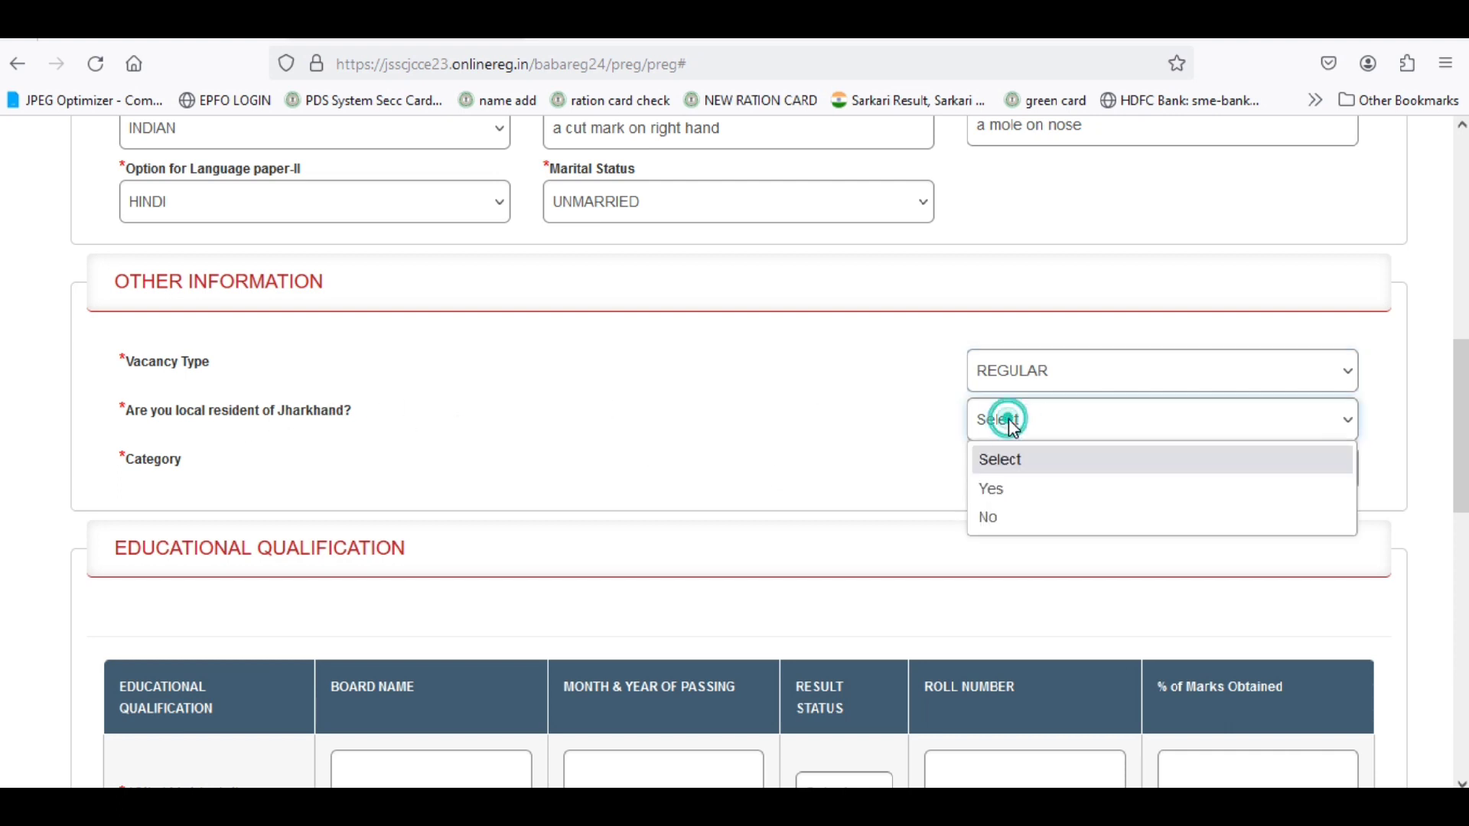
left_click(1003, 494)
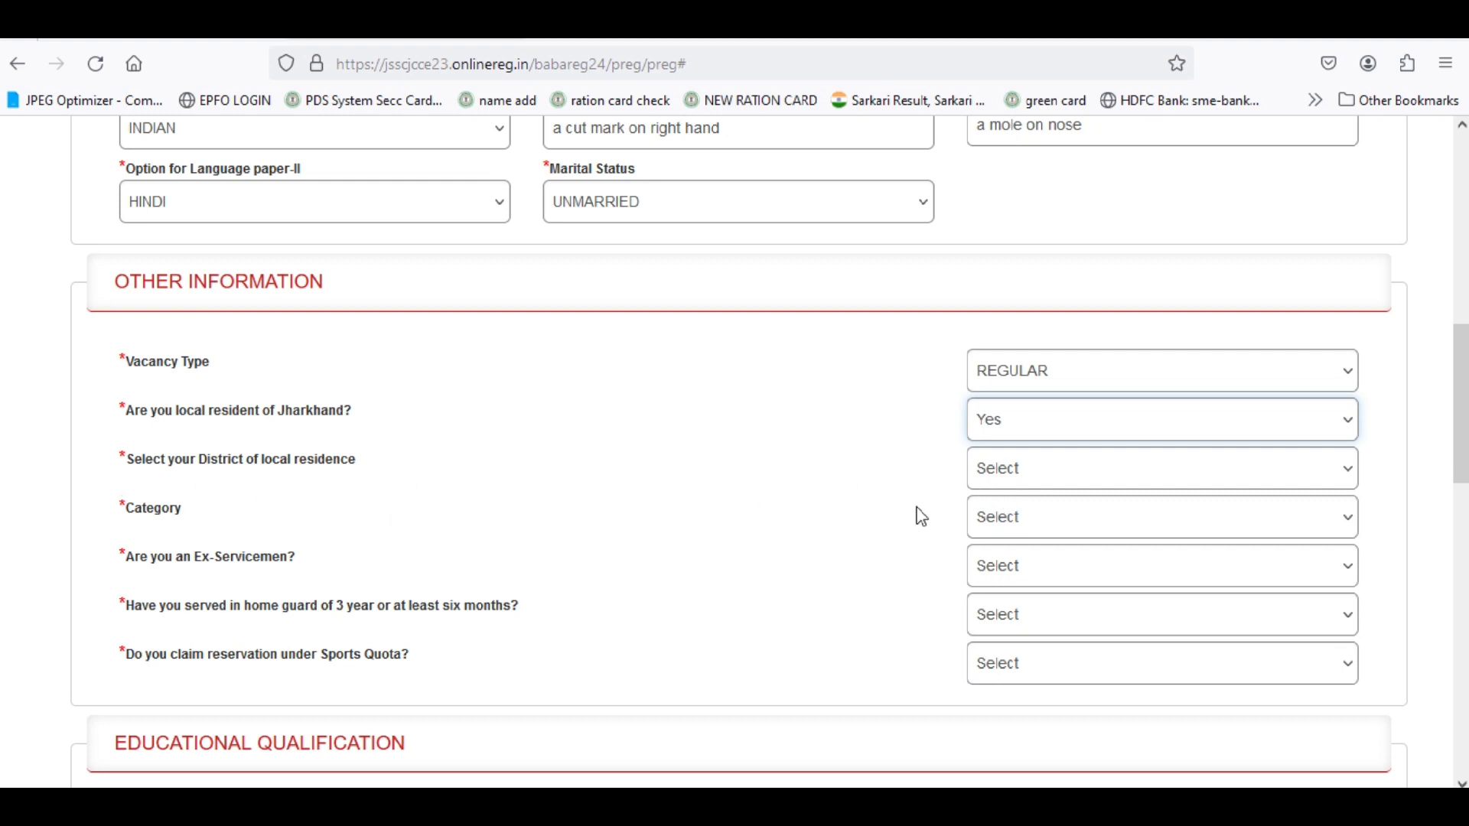
left_click(1005, 479)
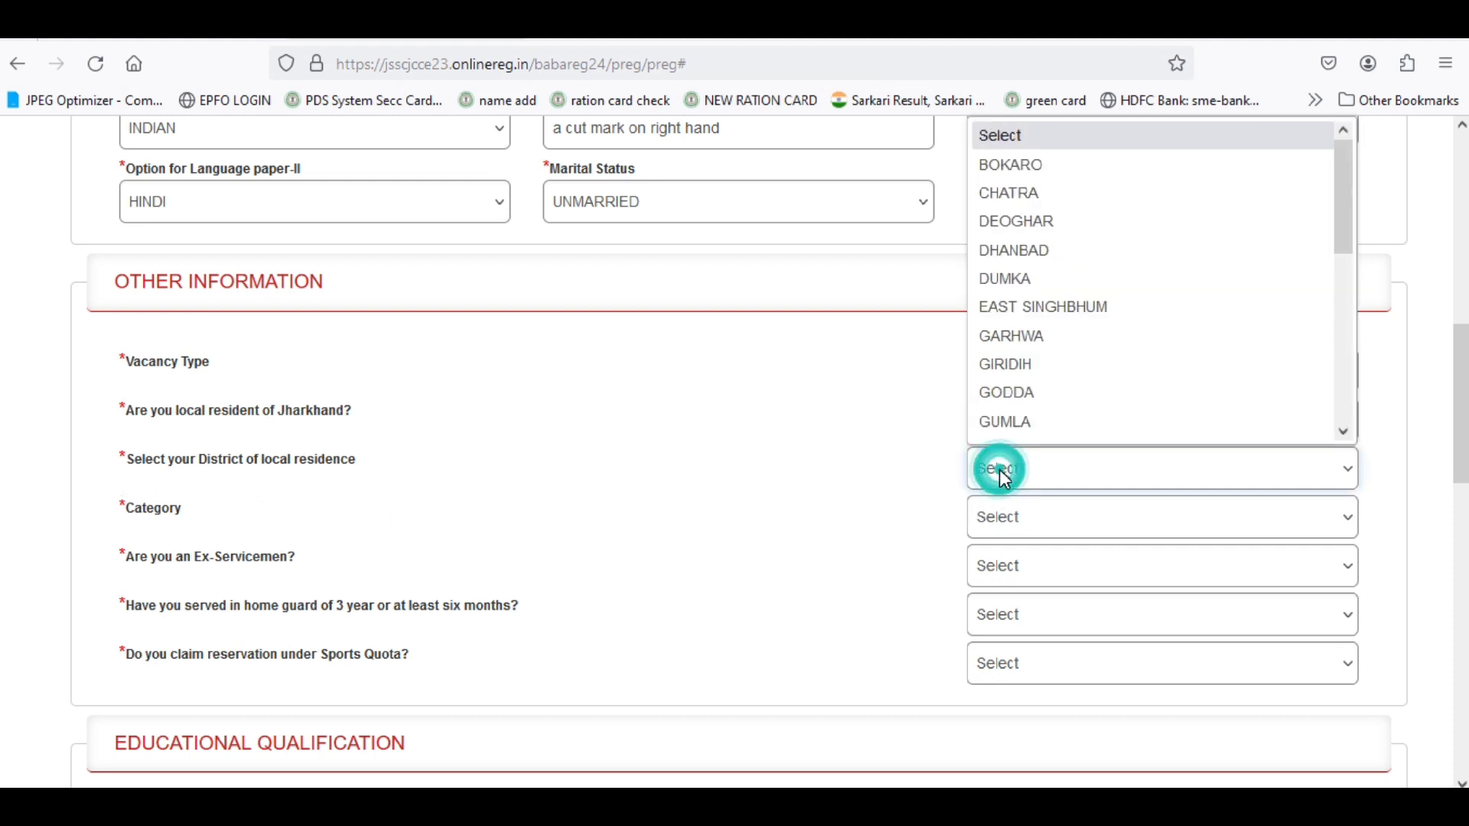
left_click(1032, 311)
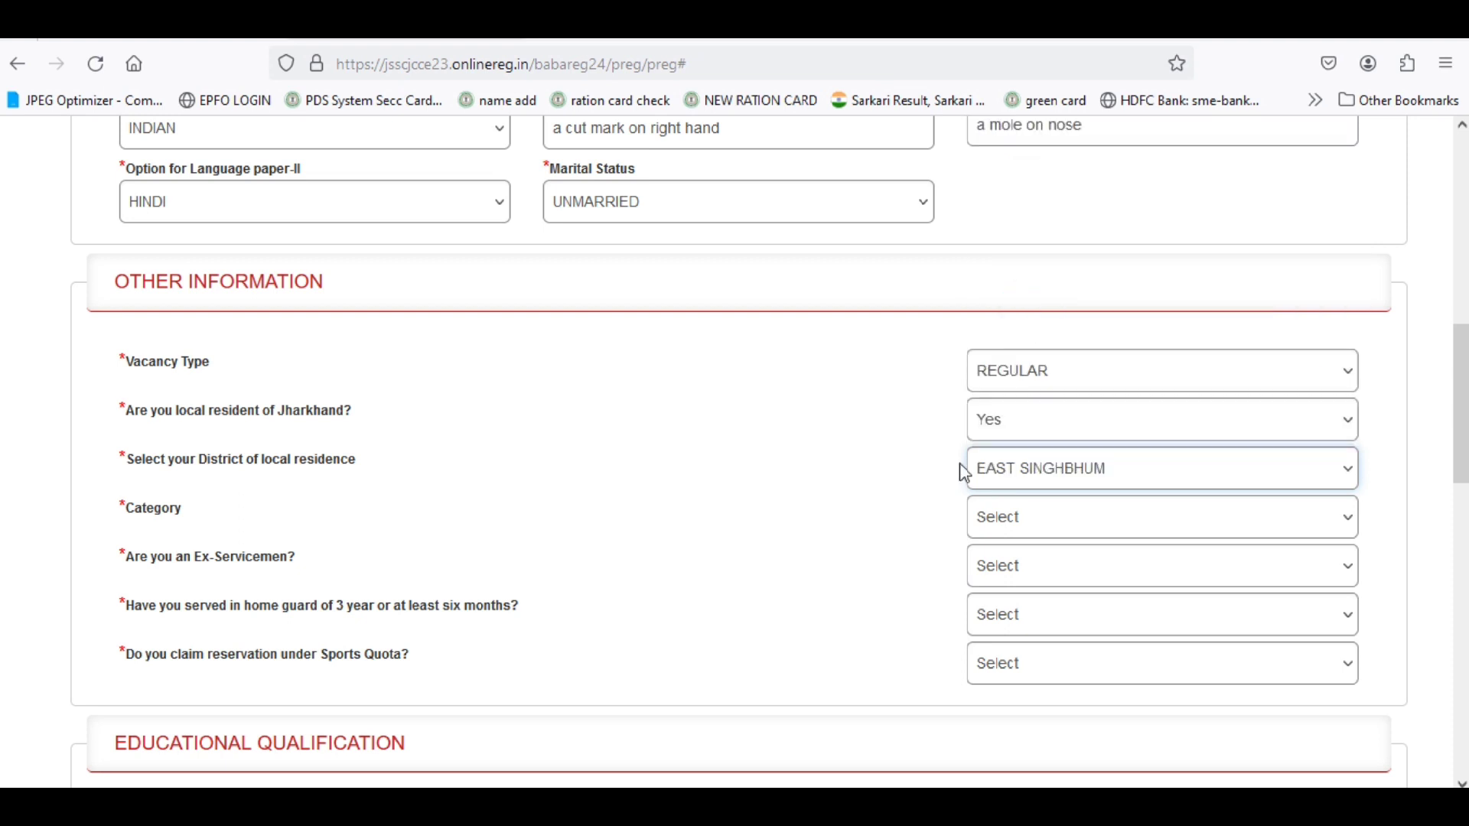
Set category to EWS and answer No for ex-servicemen.
left_click(1062, 518)
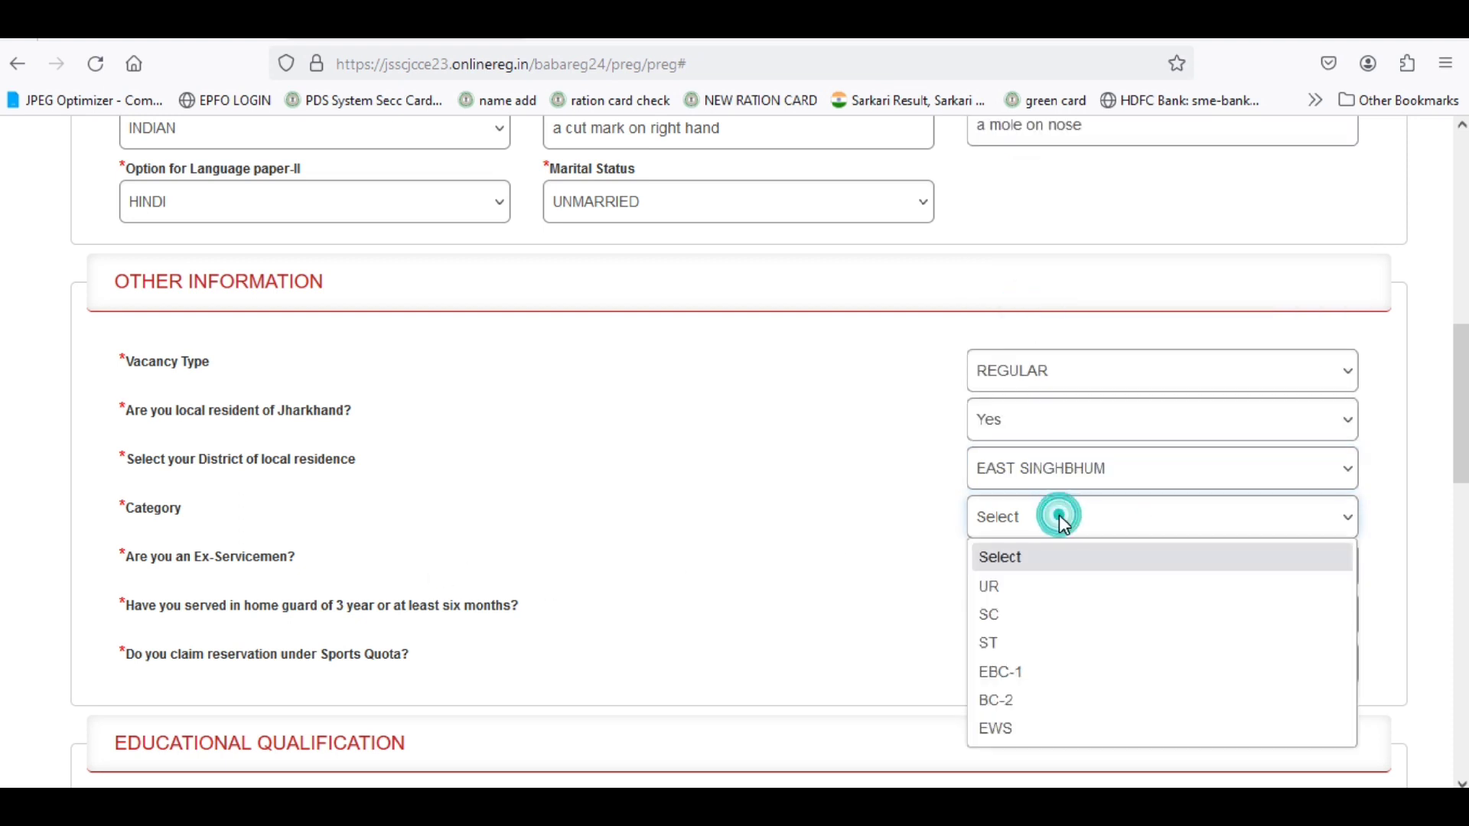
left_click(1022, 589)
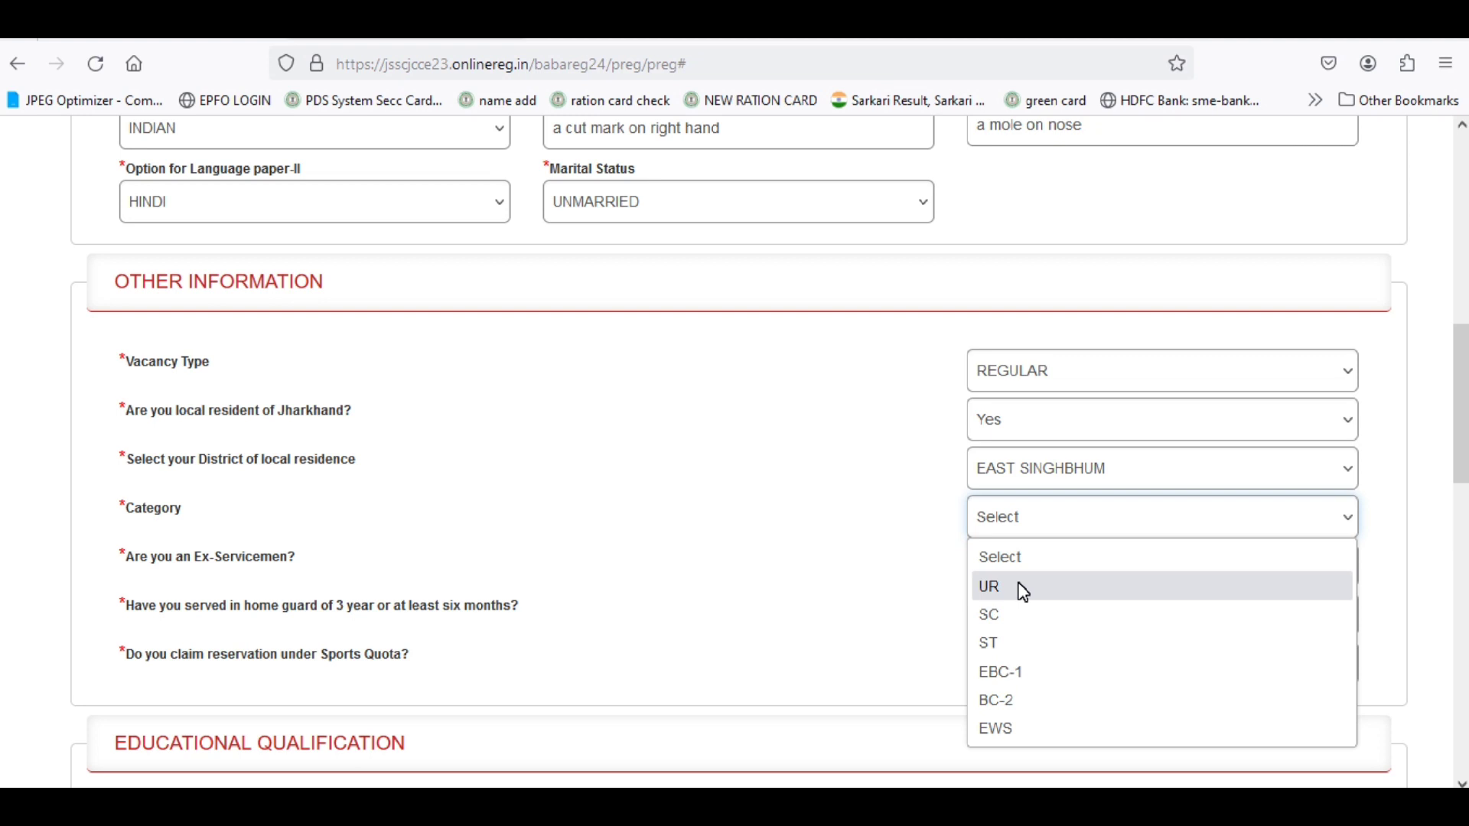
left_click(1044, 733)
left_click(734, 570)
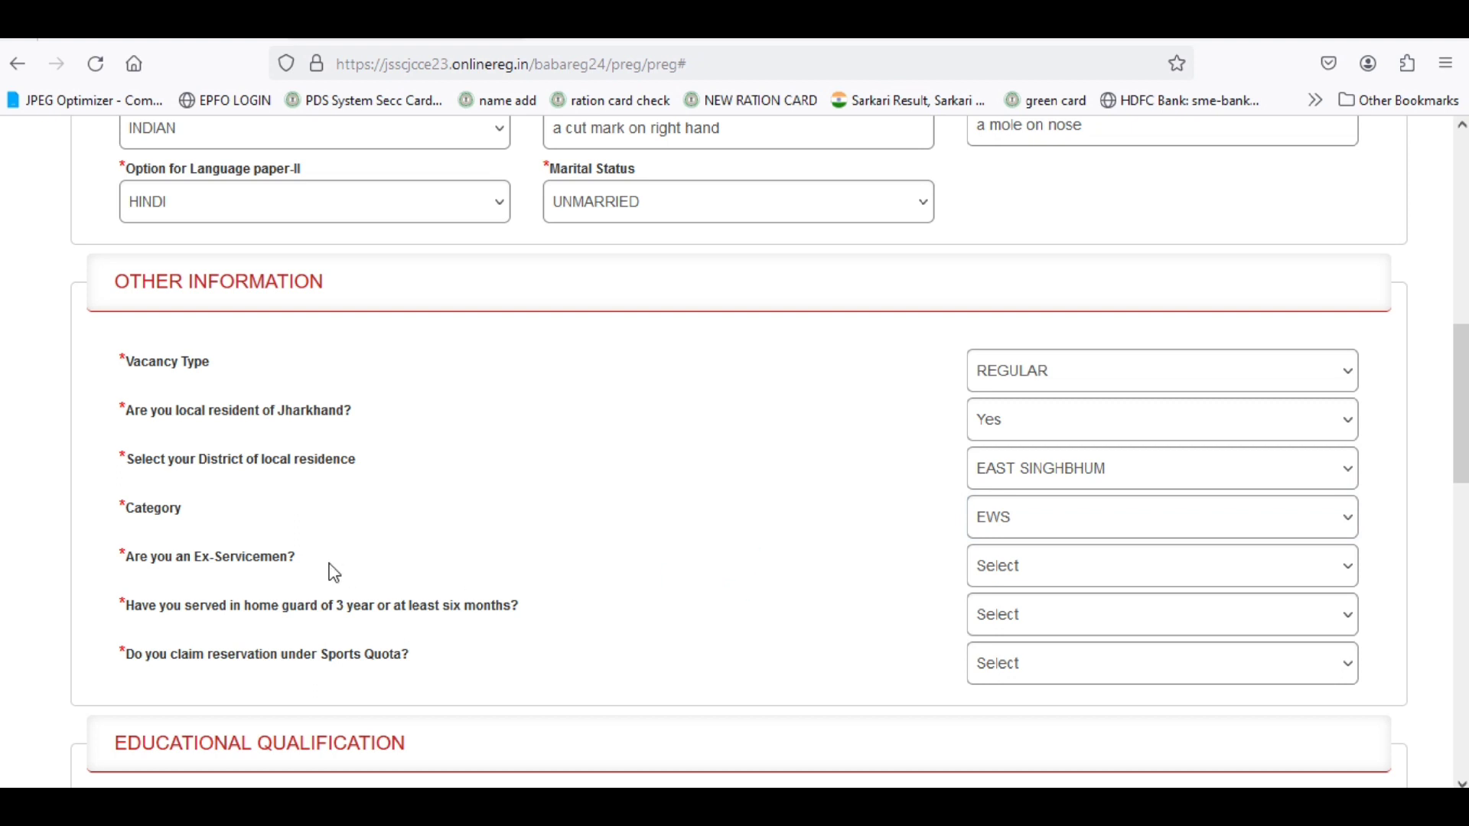
left_click(1011, 569)
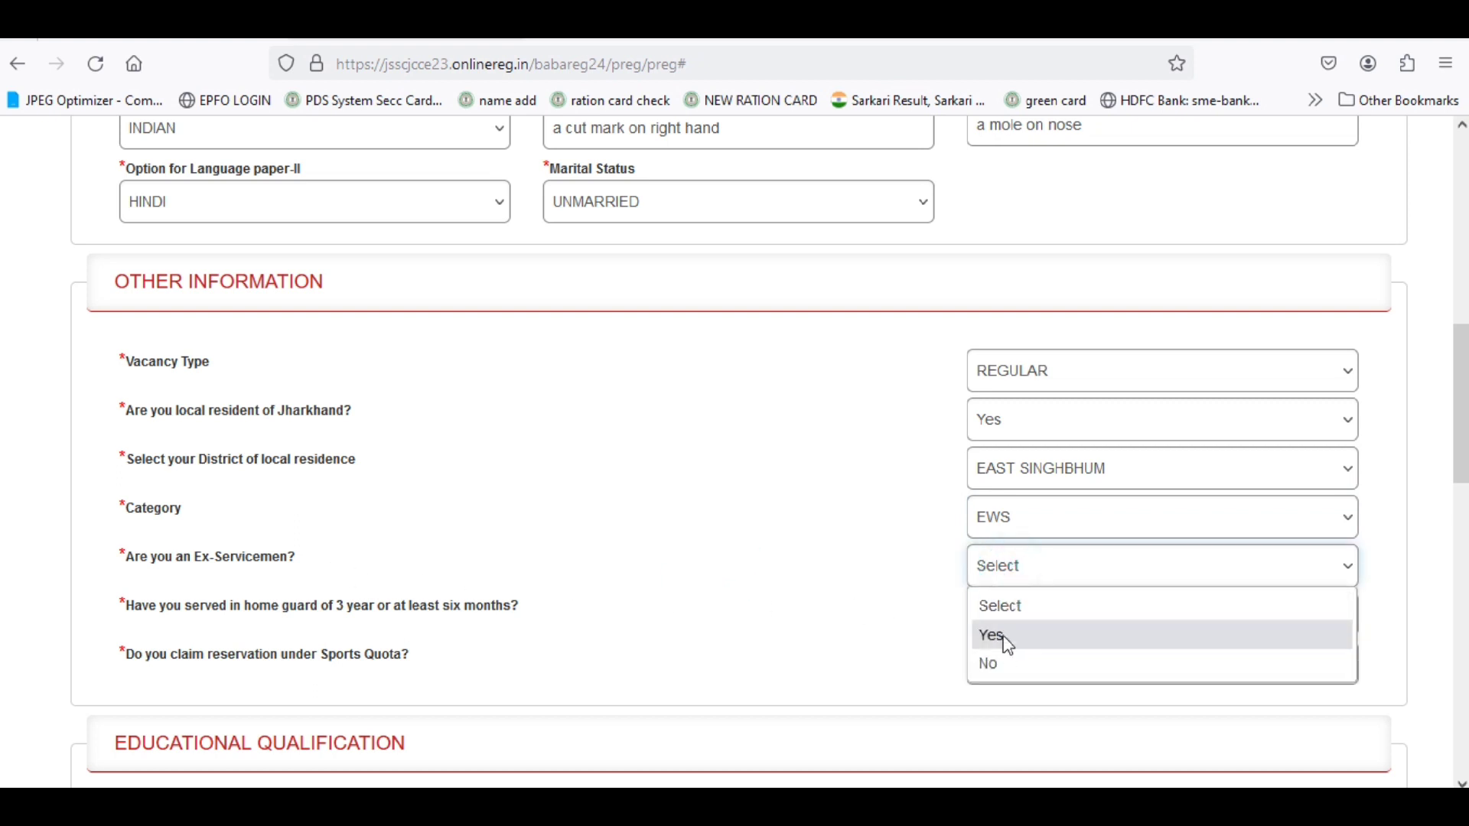
left_click(1002, 665)
left_click(1002, 575)
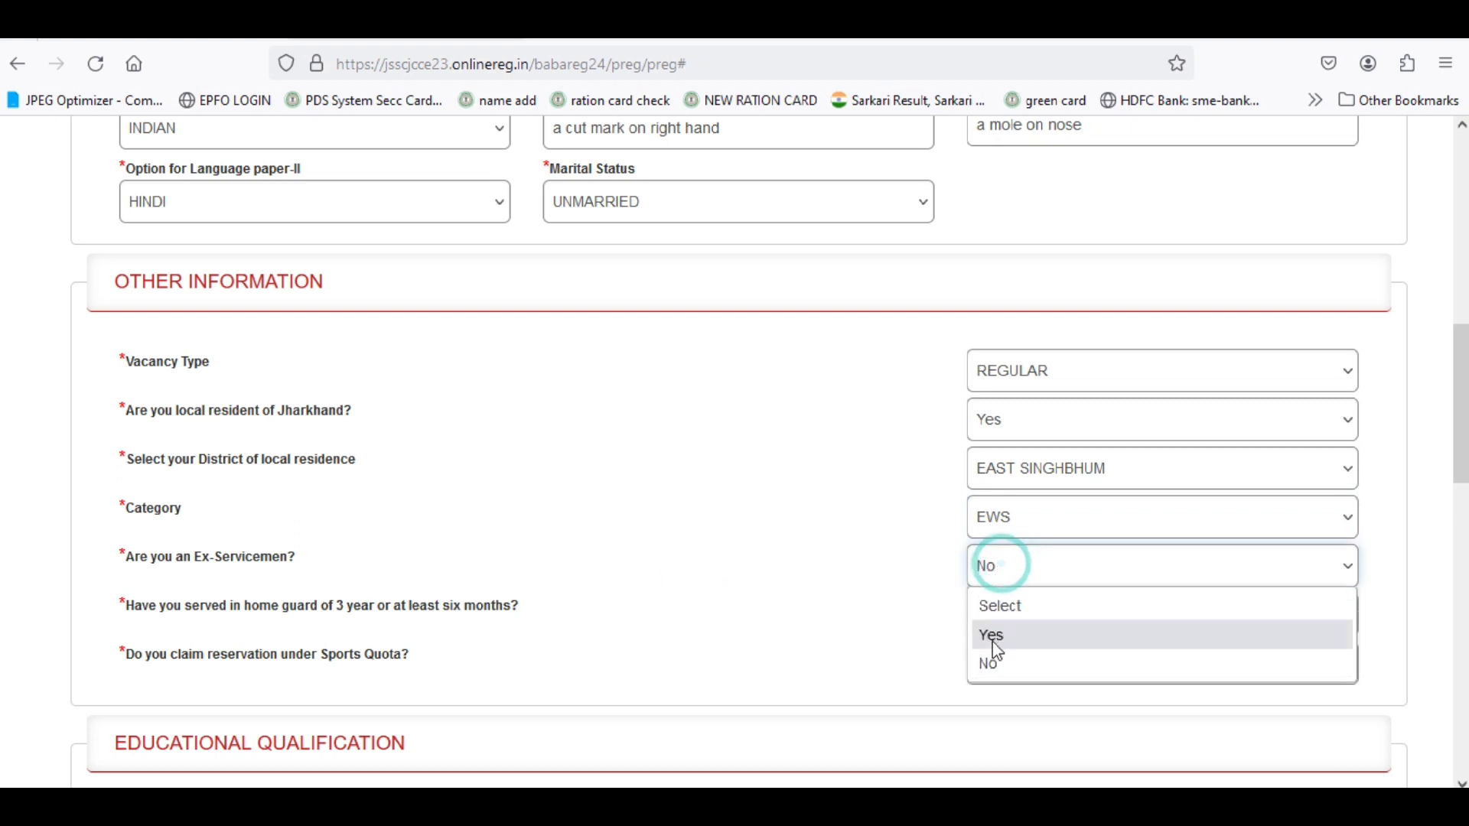
left_click(990, 637)
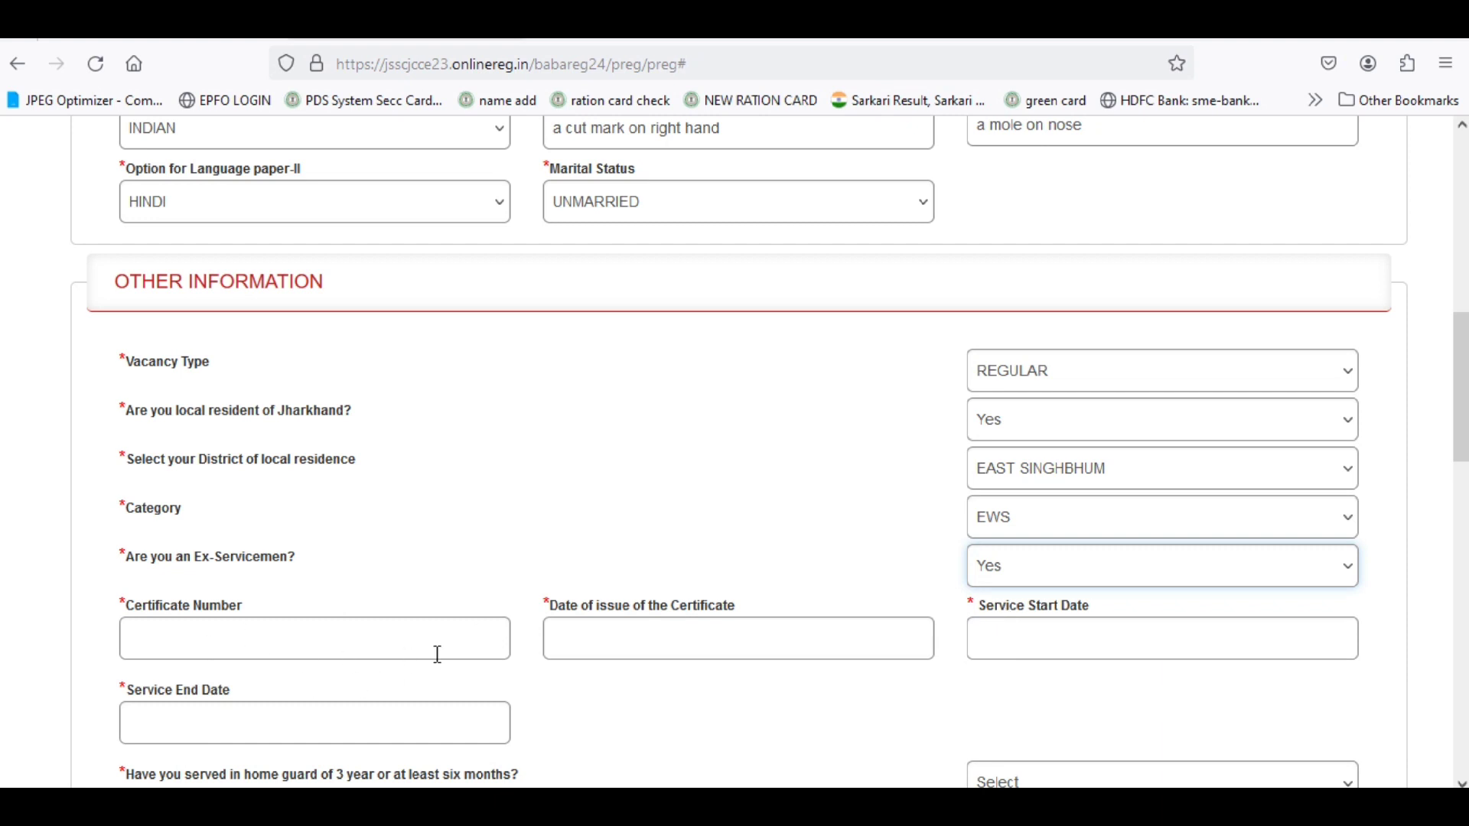
left_click(1008, 576)
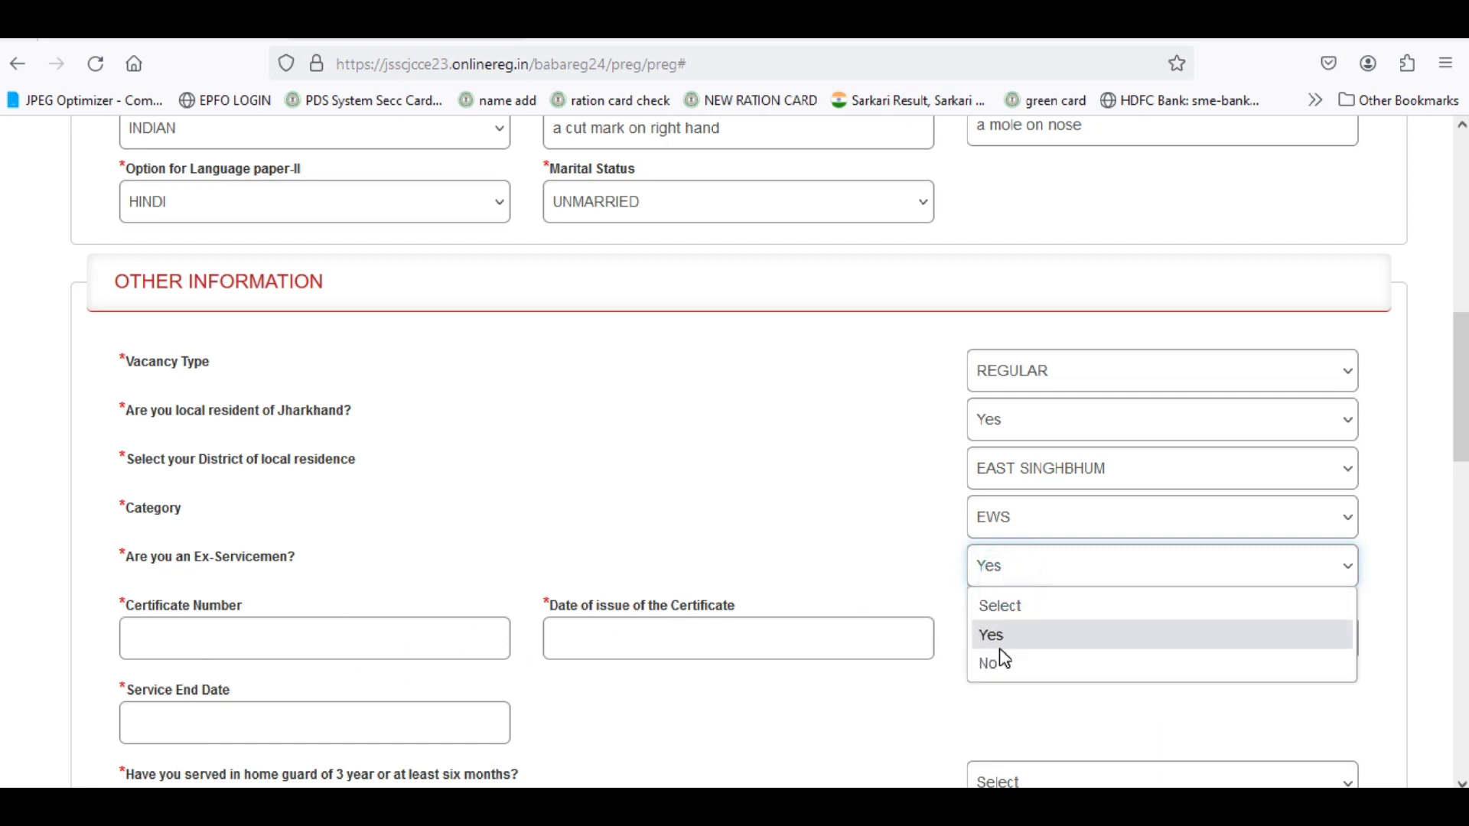
left_click(1008, 671)
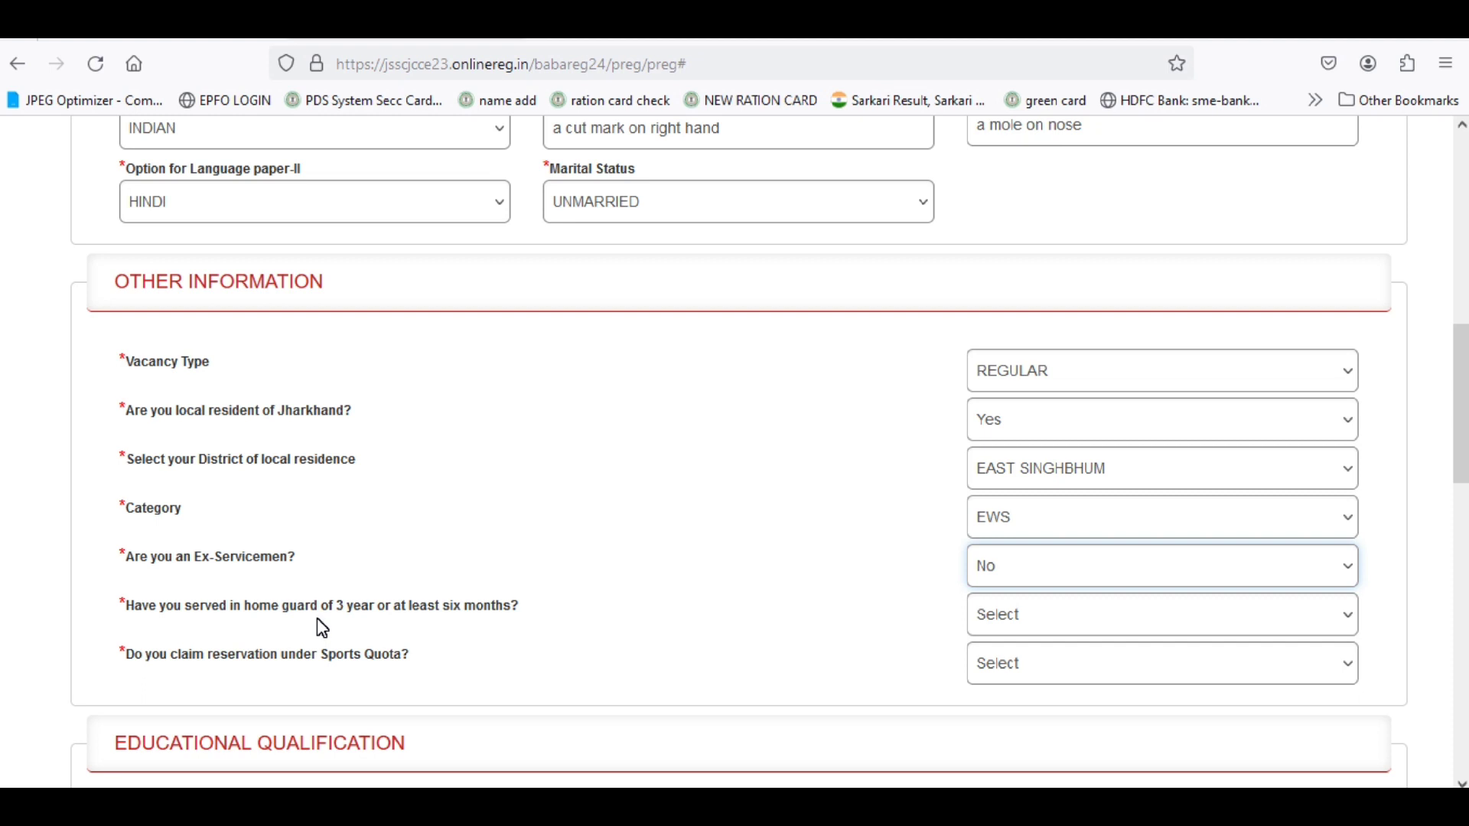
Answer No for both home guard service and sports quota.
left_click(1042, 621)
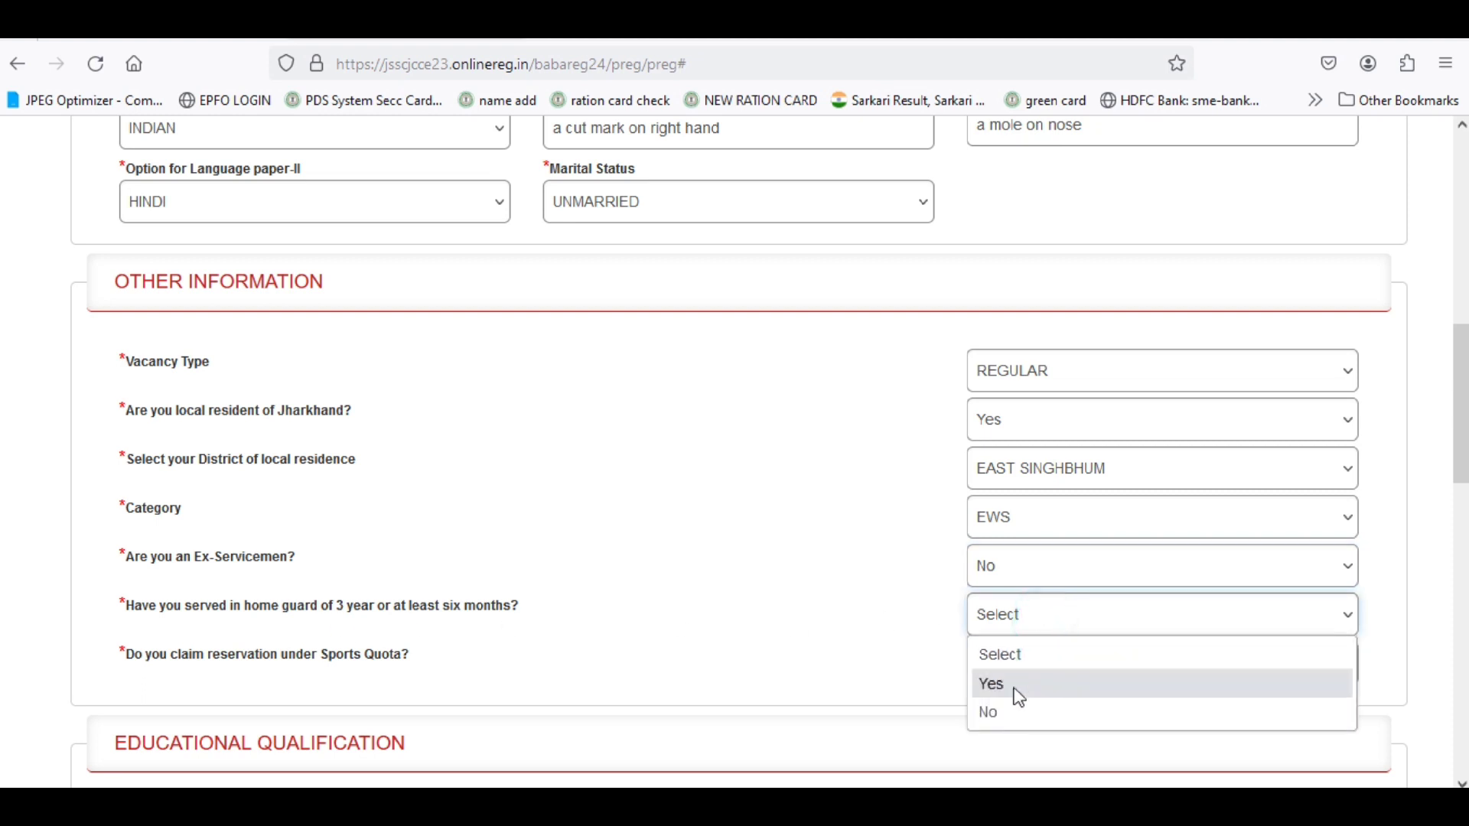
left_click(1014, 714)
scroll(663, 586, "down", 2)
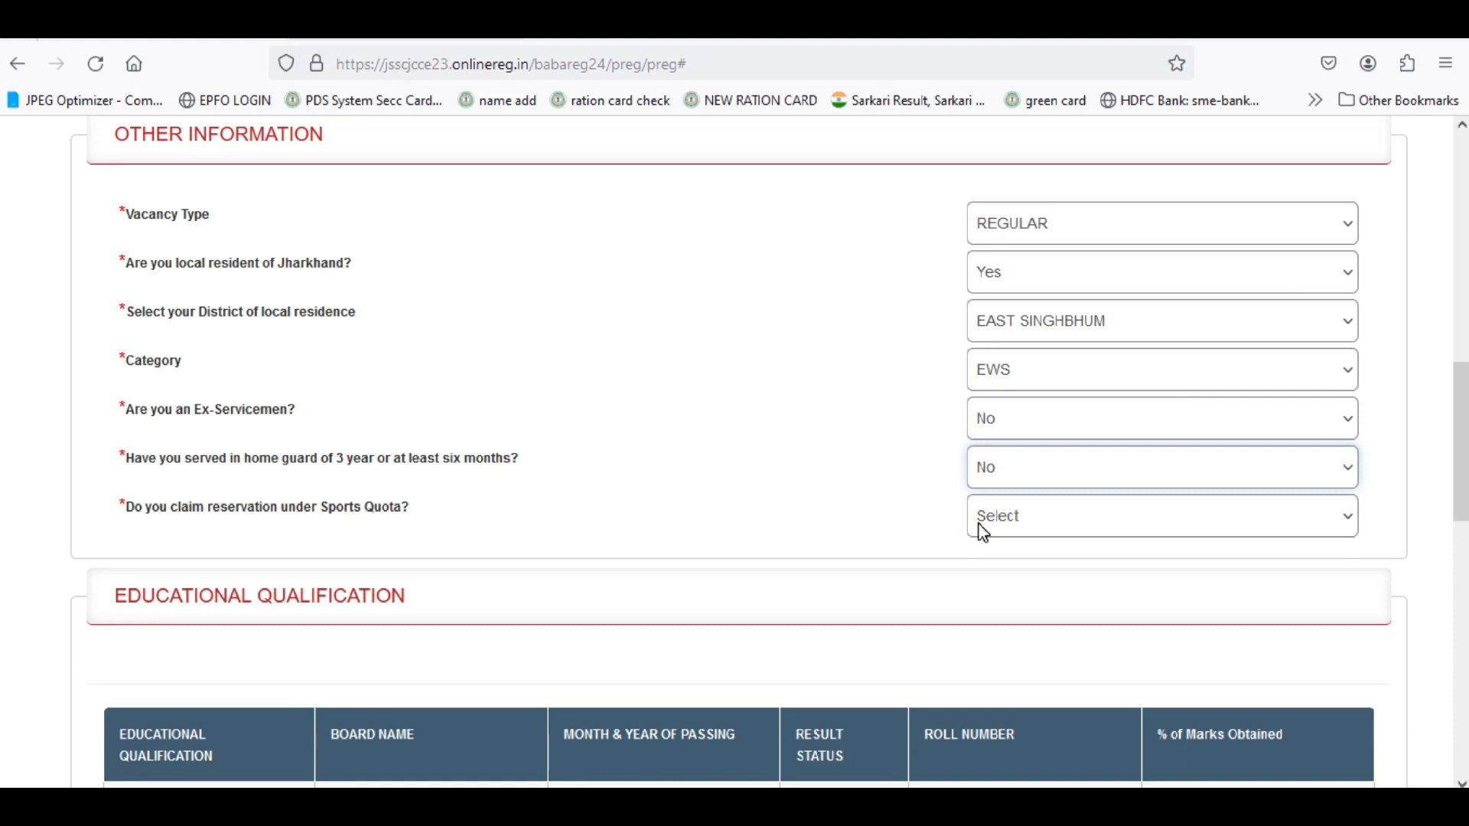
left_click(1019, 517)
left_click(1030, 589)
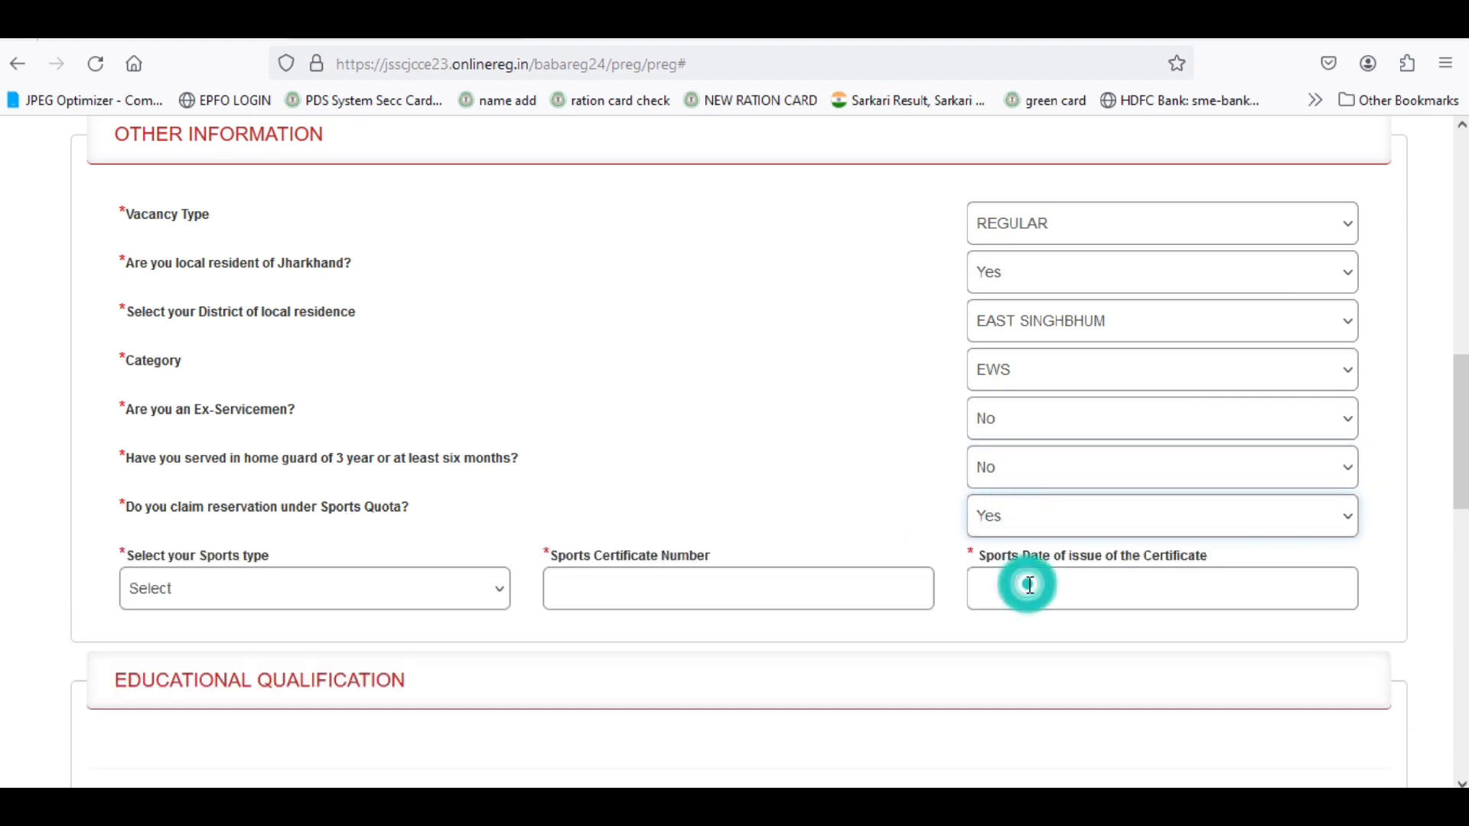
left_click(319, 583)
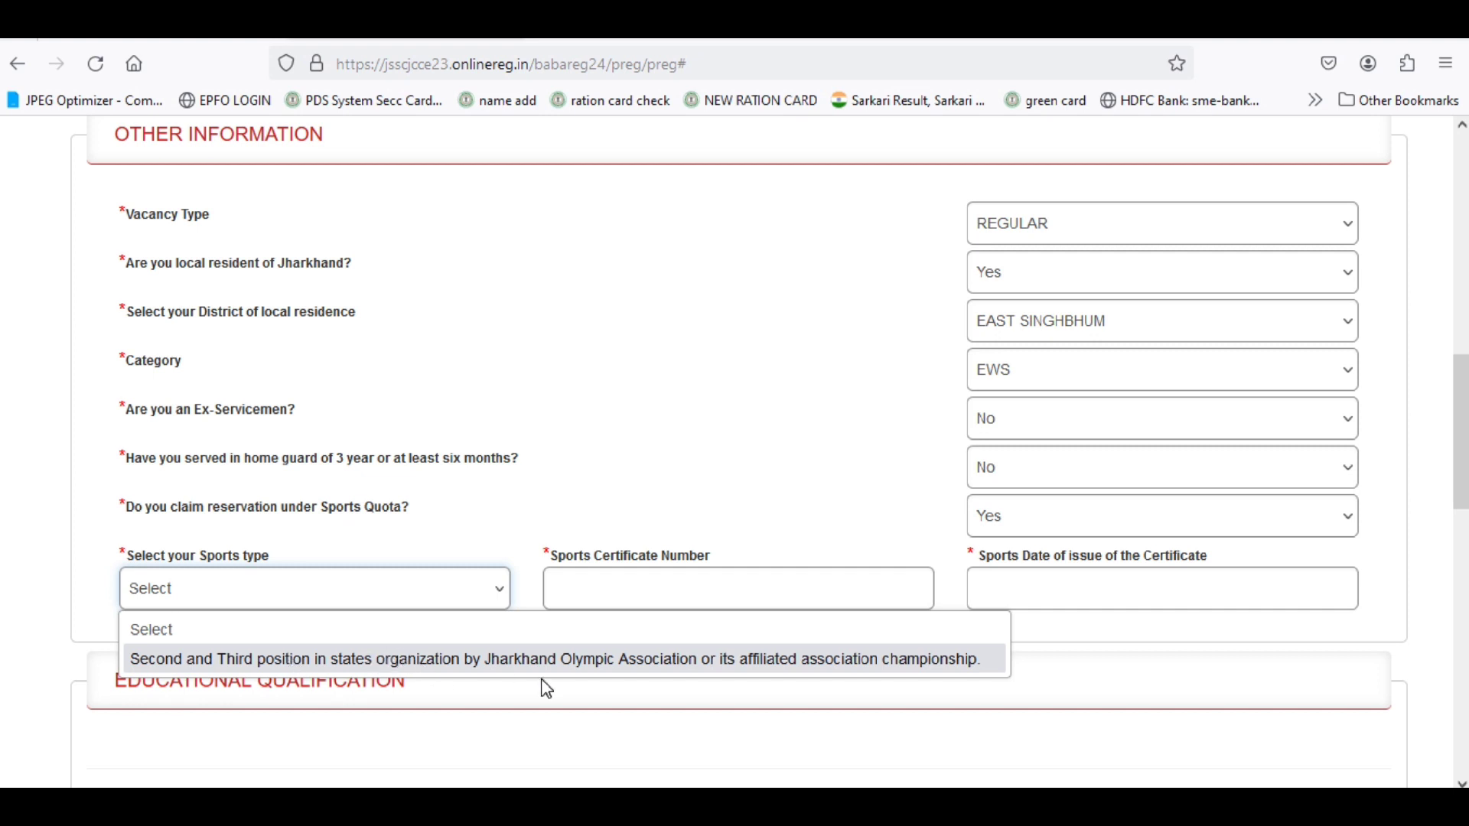
left_click(881, 473)
left_click(994, 516)
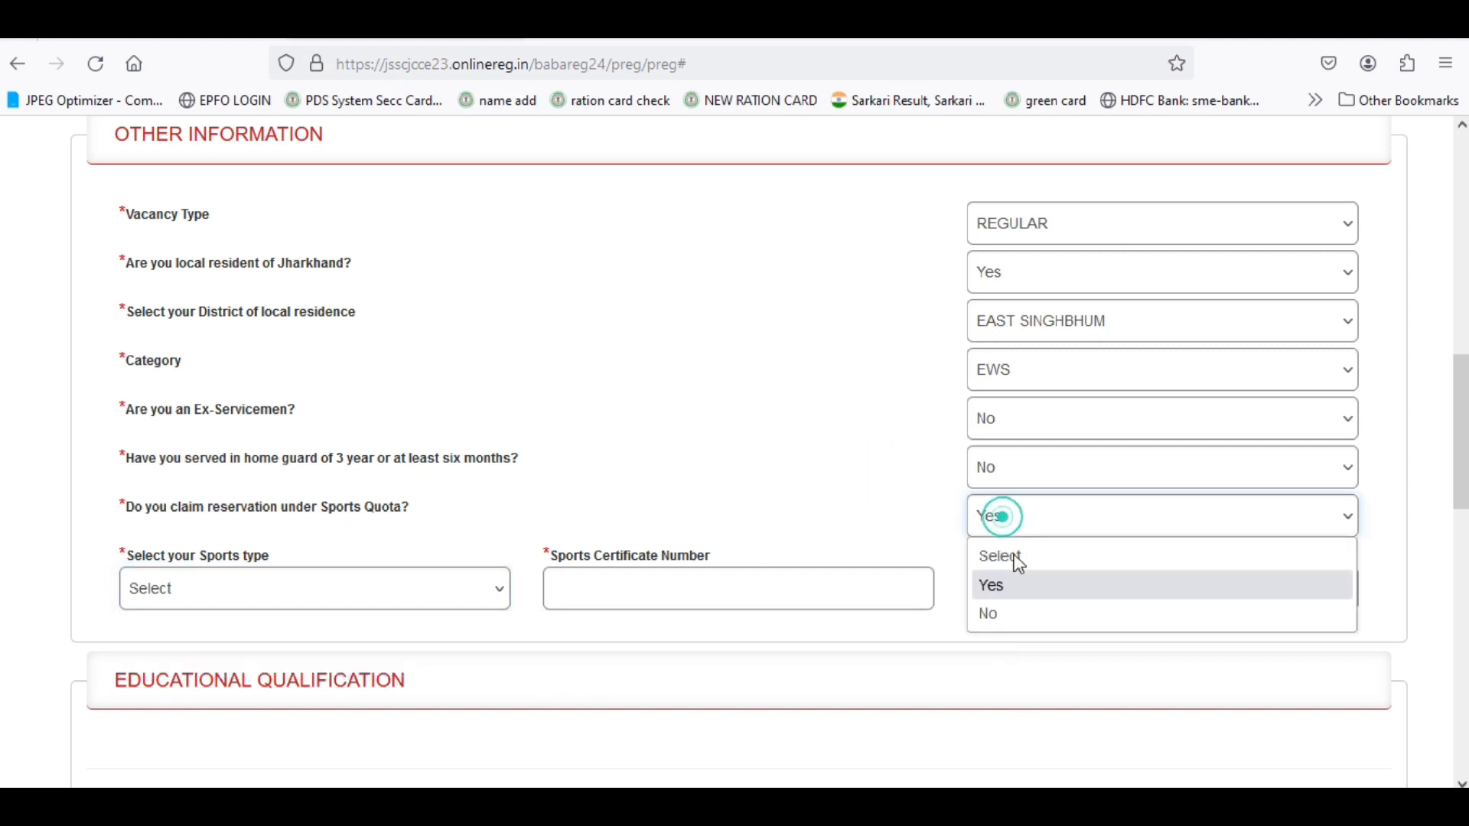
left_click(1008, 624)
scroll(652, 481, "down", 2)
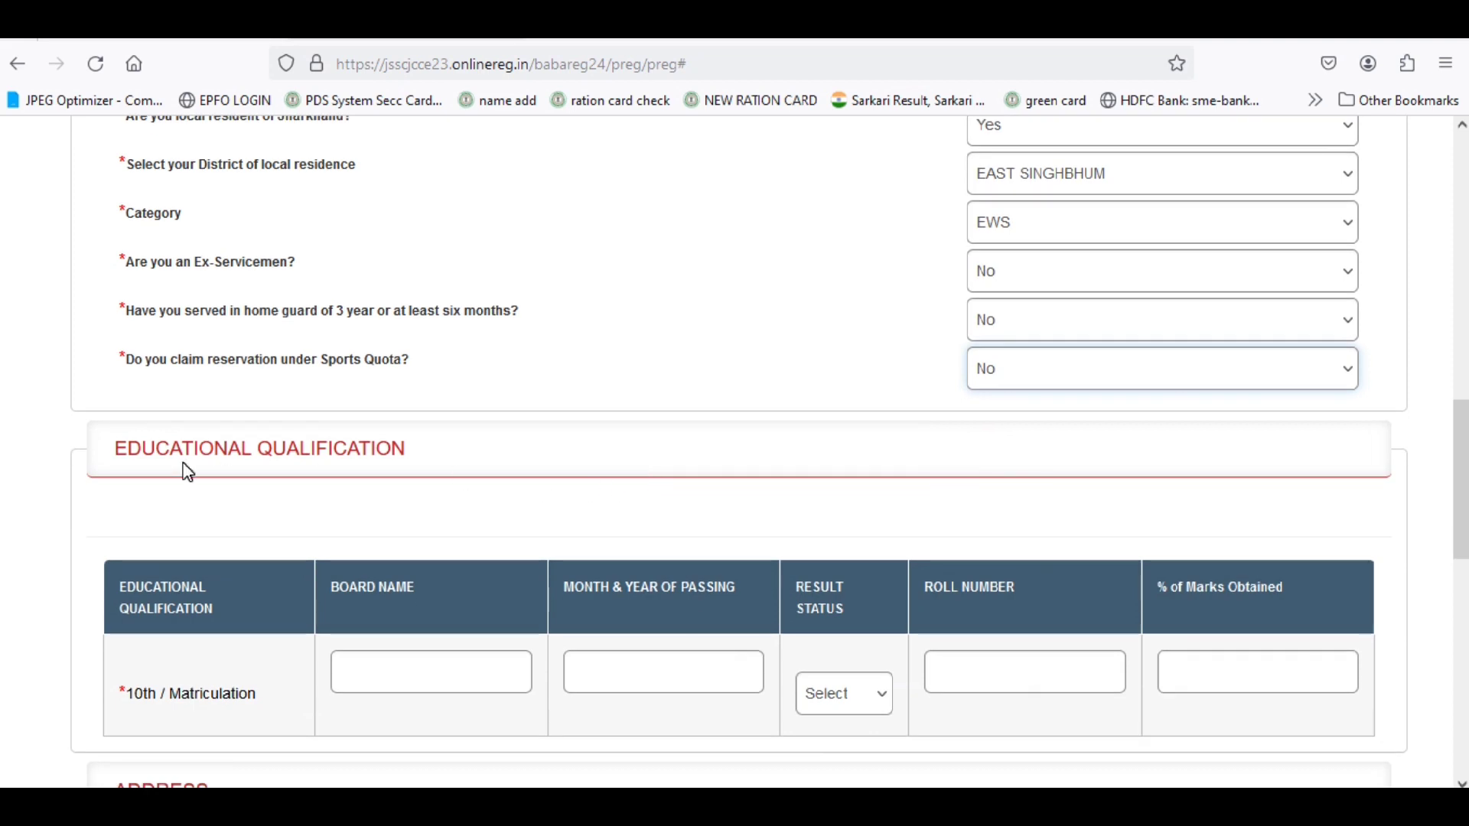
scroll(188, 472, "down", 4)
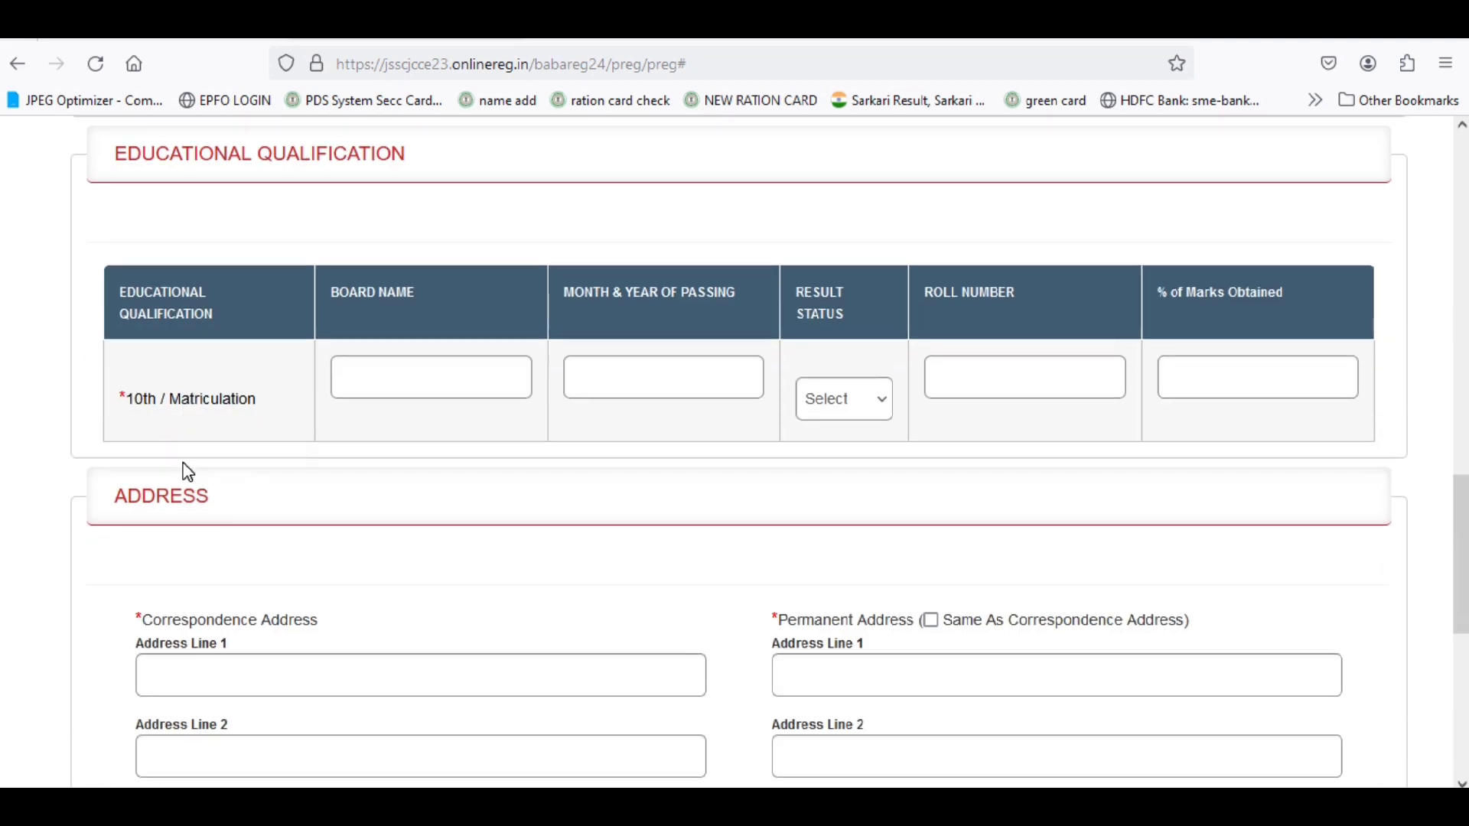
Enter JAC RANCHI as the 10th board and set the passing month/year to May 2015.
left_click(379, 378)
type("JAC r")
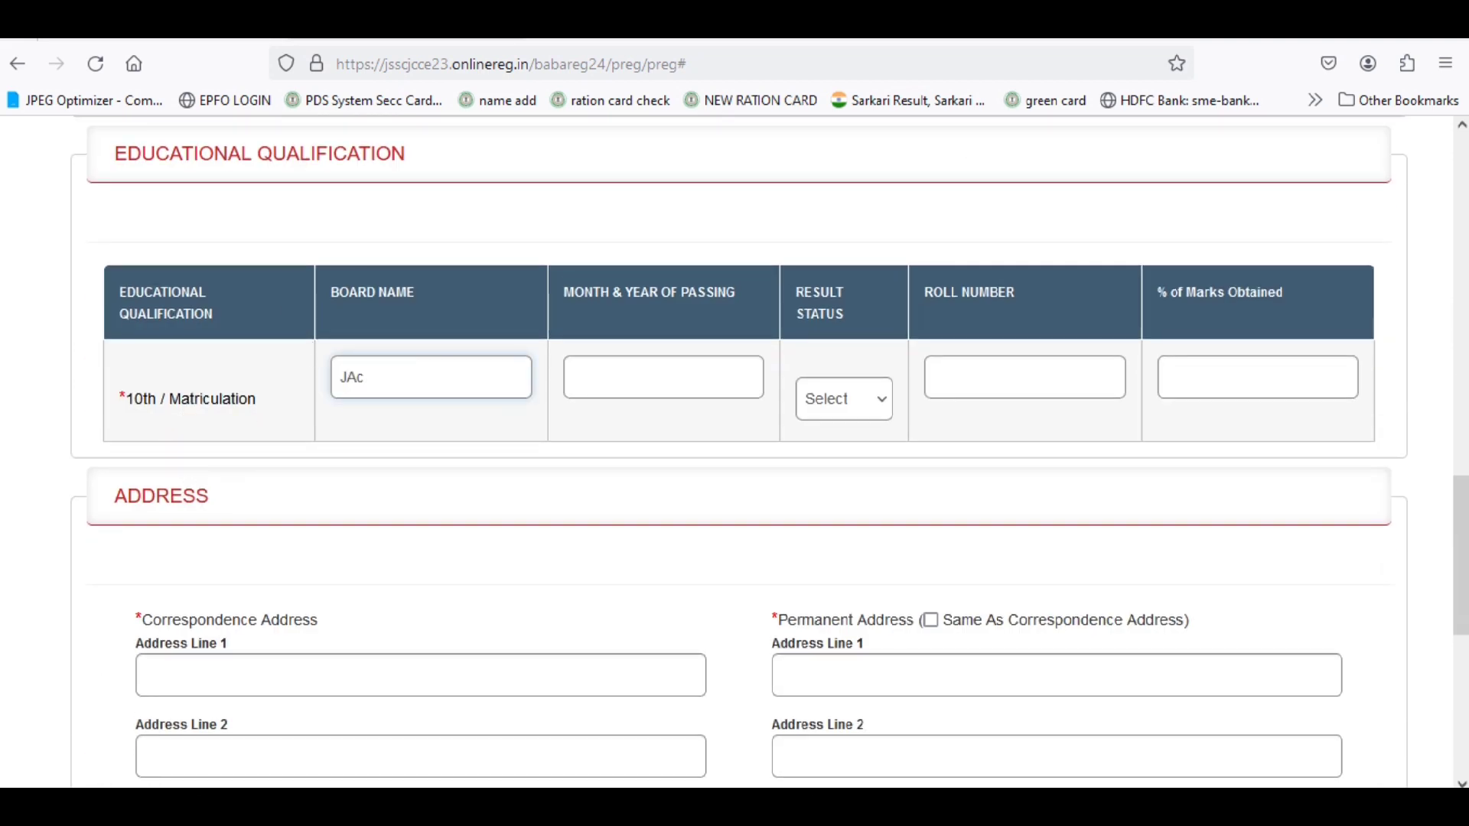
type("anchi")
left_click(681, 379)
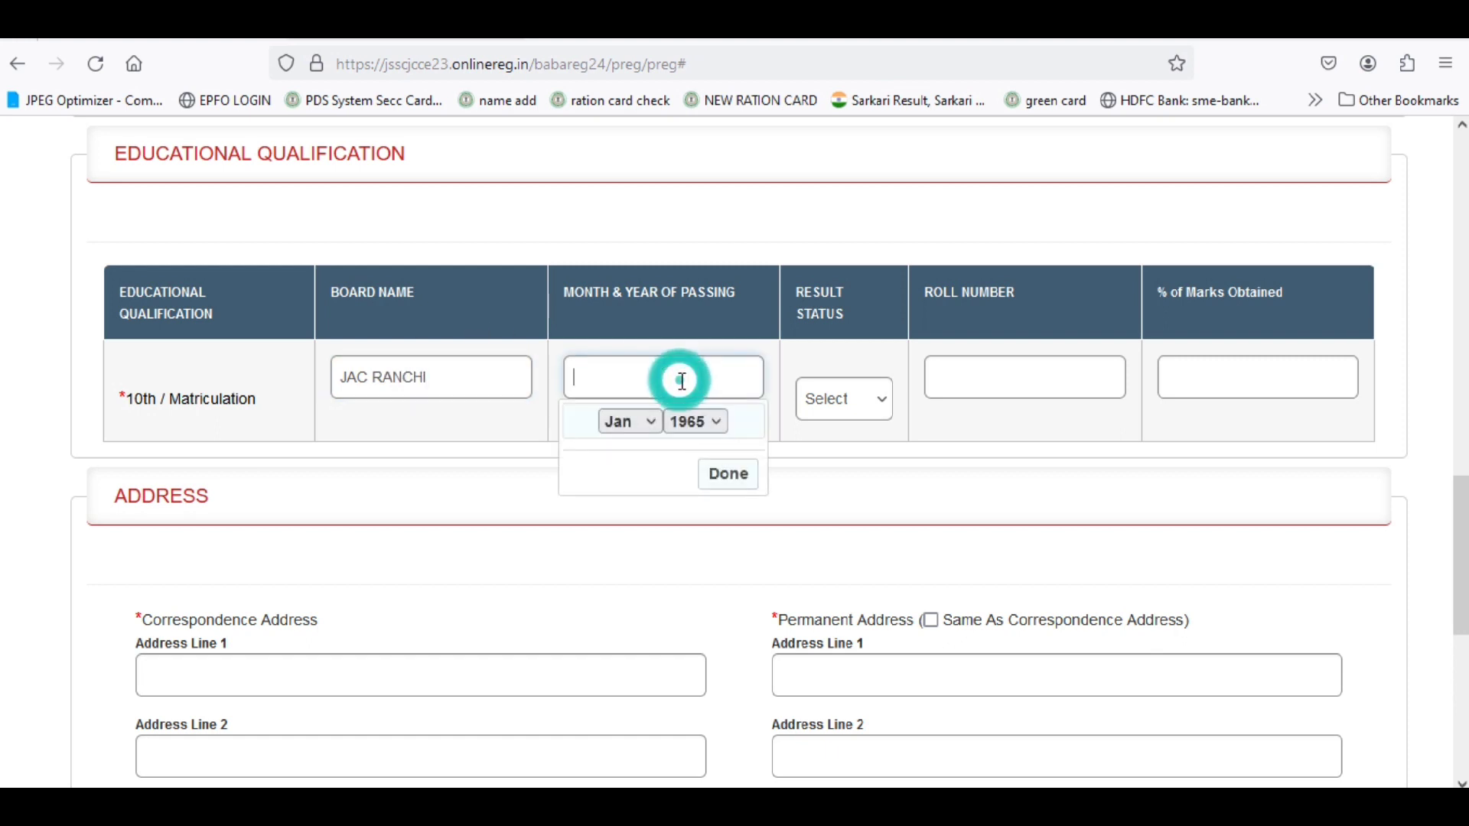
left_click(693, 425)
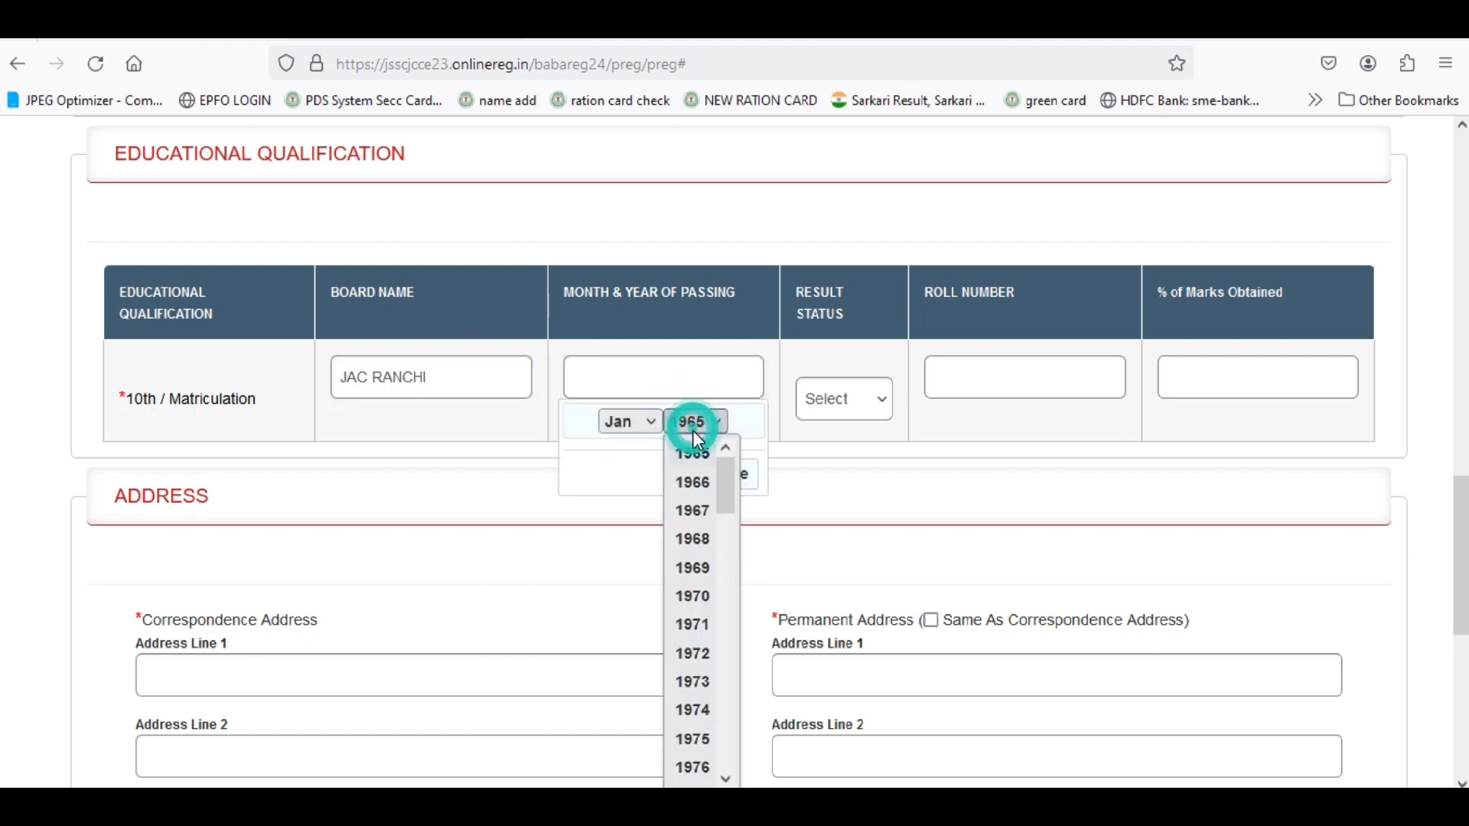
scroll(703, 577, "down", 13)
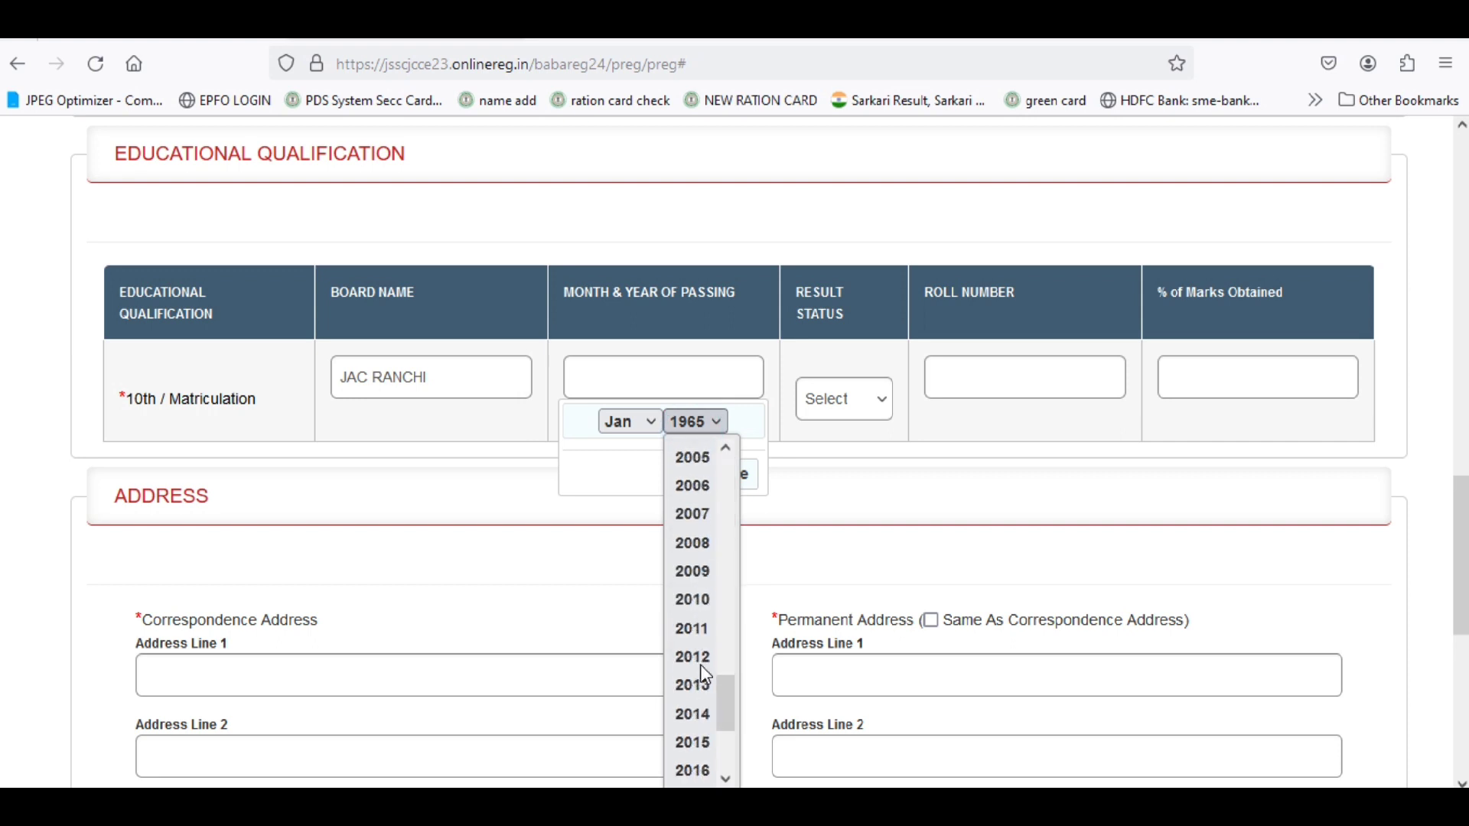
left_click(693, 741)
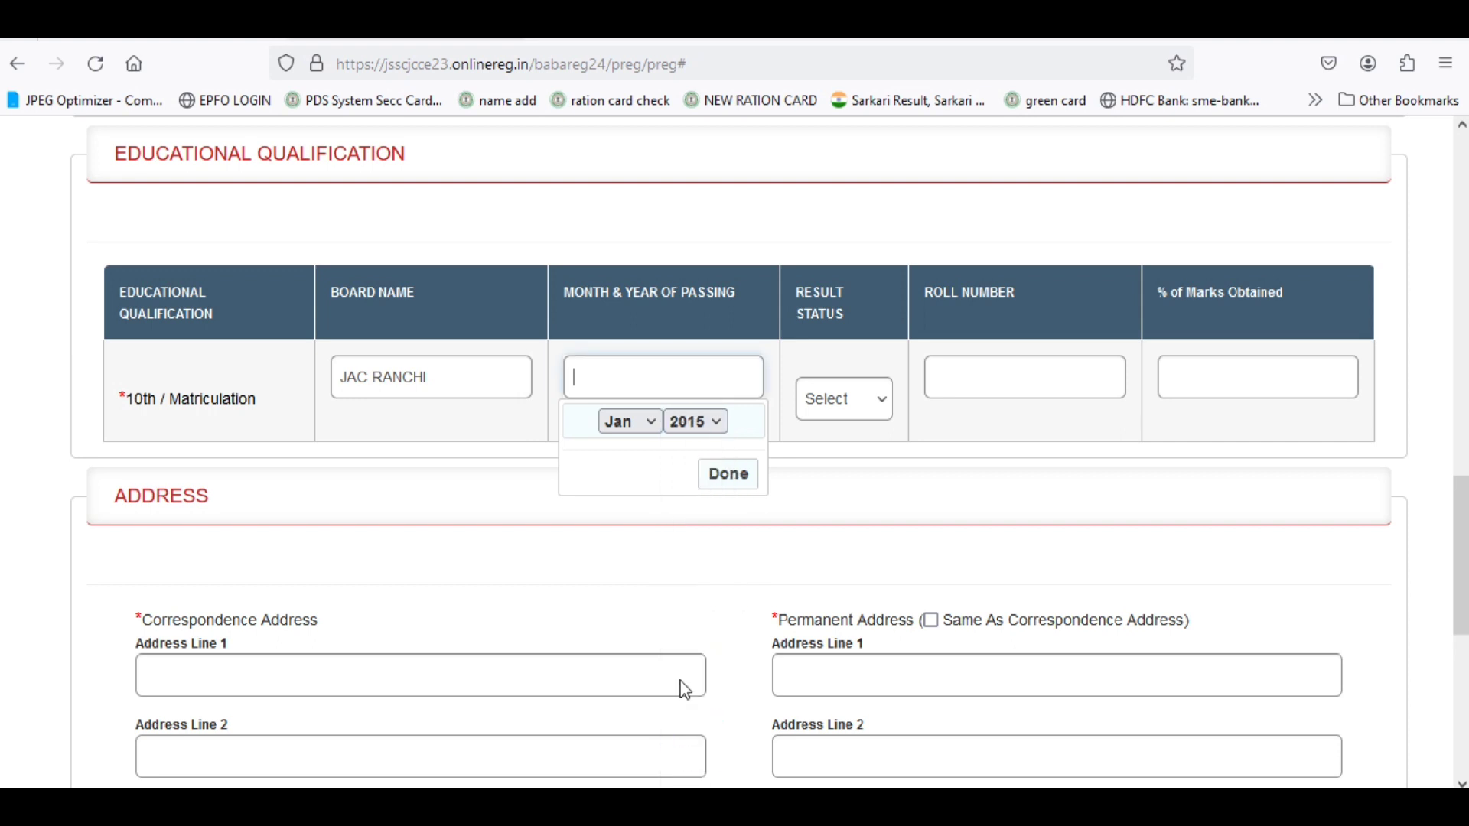
left_click(618, 421)
left_click(632, 570)
left_click(723, 478)
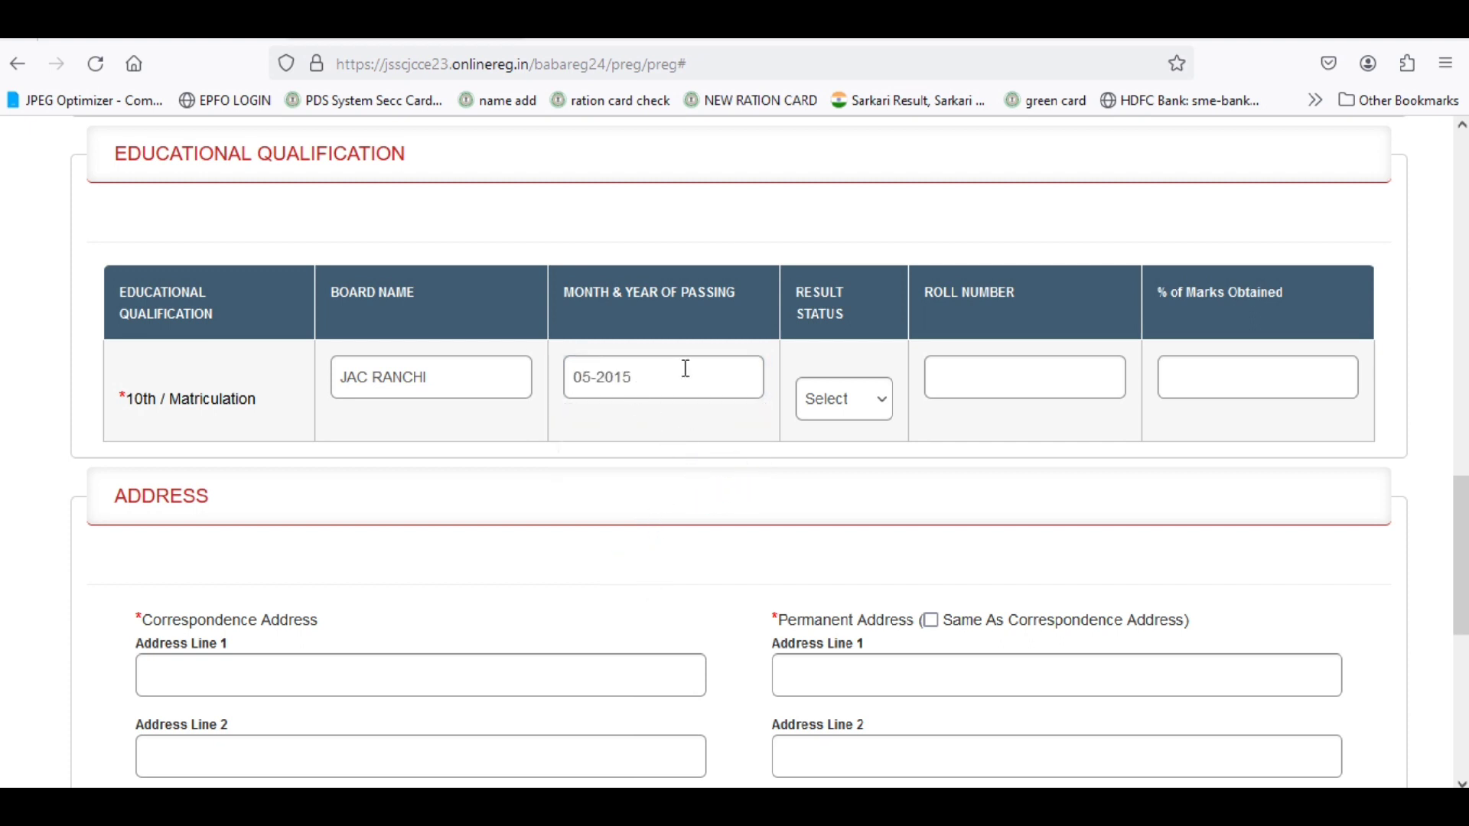
Mark the 10th result as PASS, enter the roll number, and set marks to 79%.
left_click(837, 400)
left_click(841, 470)
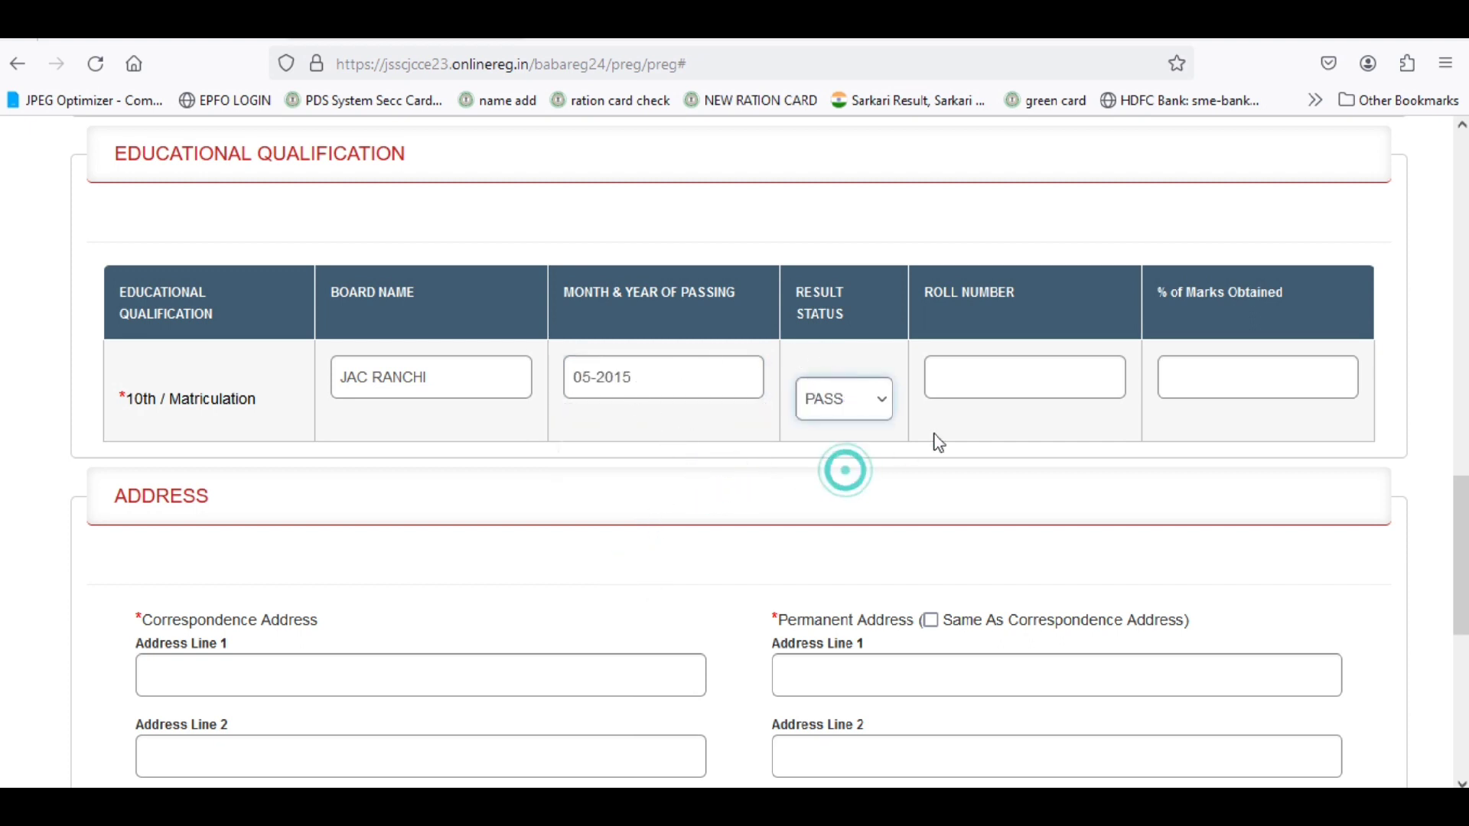
left_click(983, 386)
type("0172")
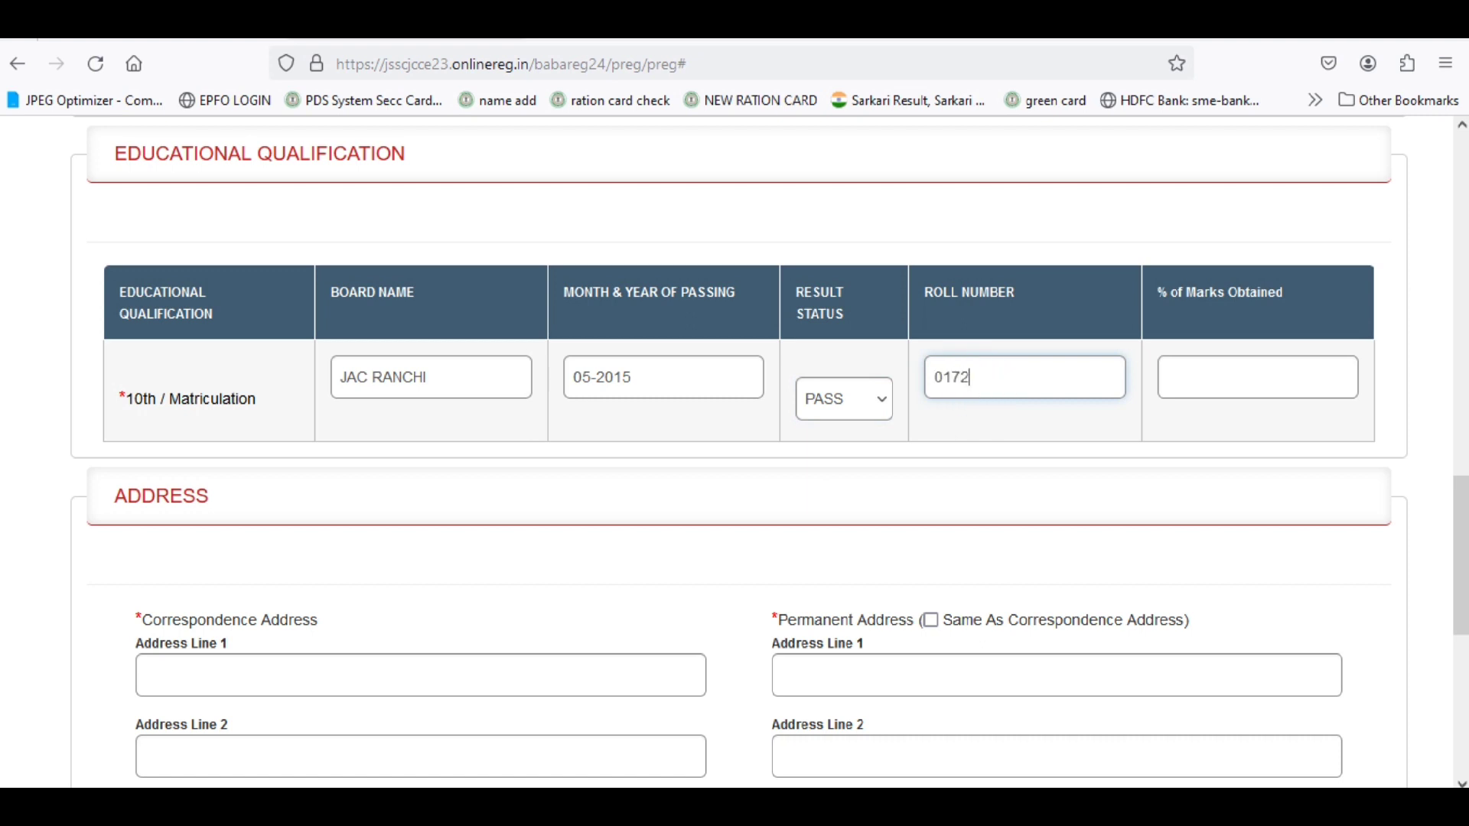
left_click(1182, 372)
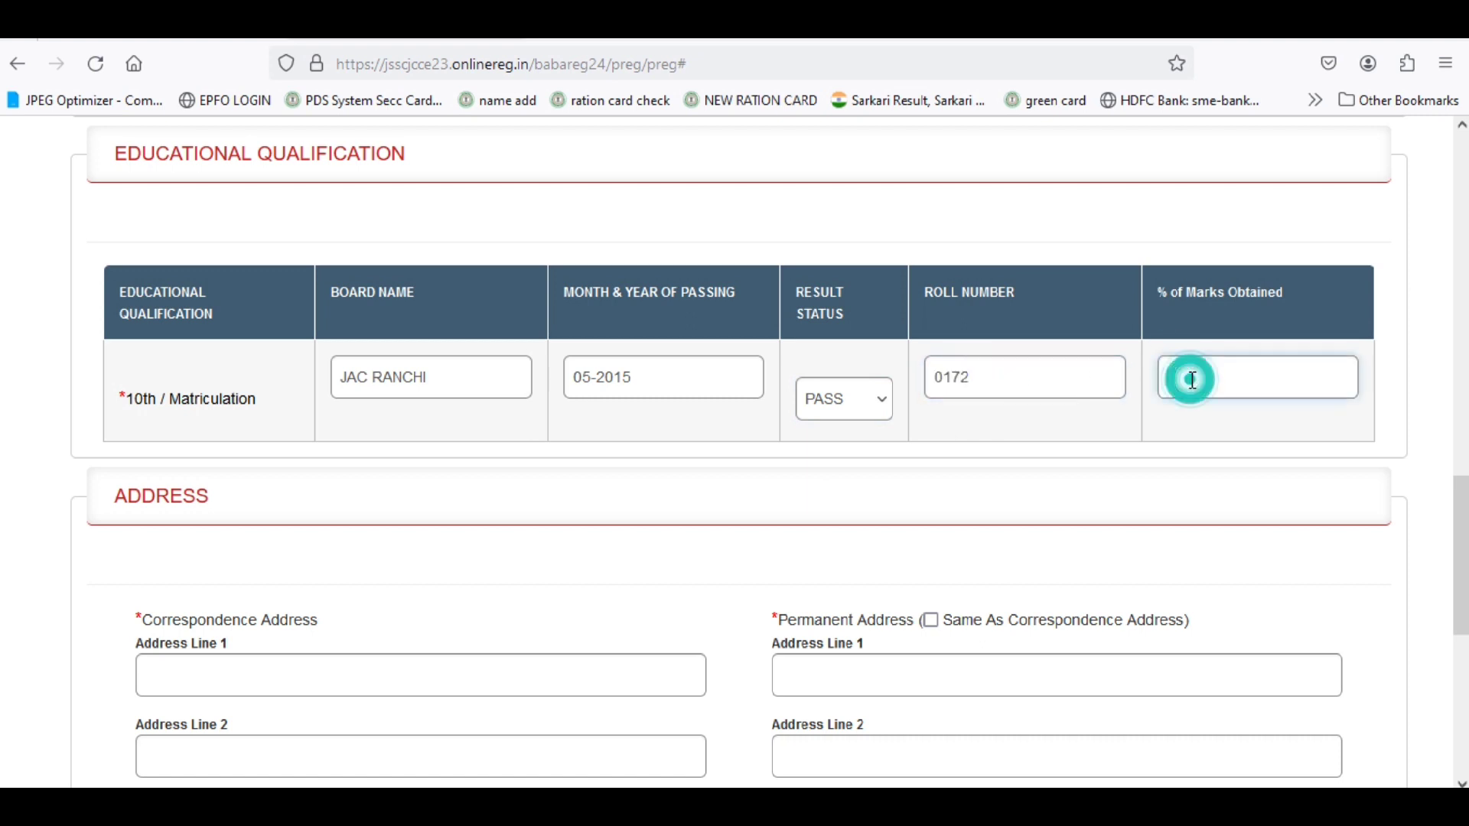
type("79")
left_click(968, 447)
scroll(336, 508, "down", 2)
left_click(286, 525)
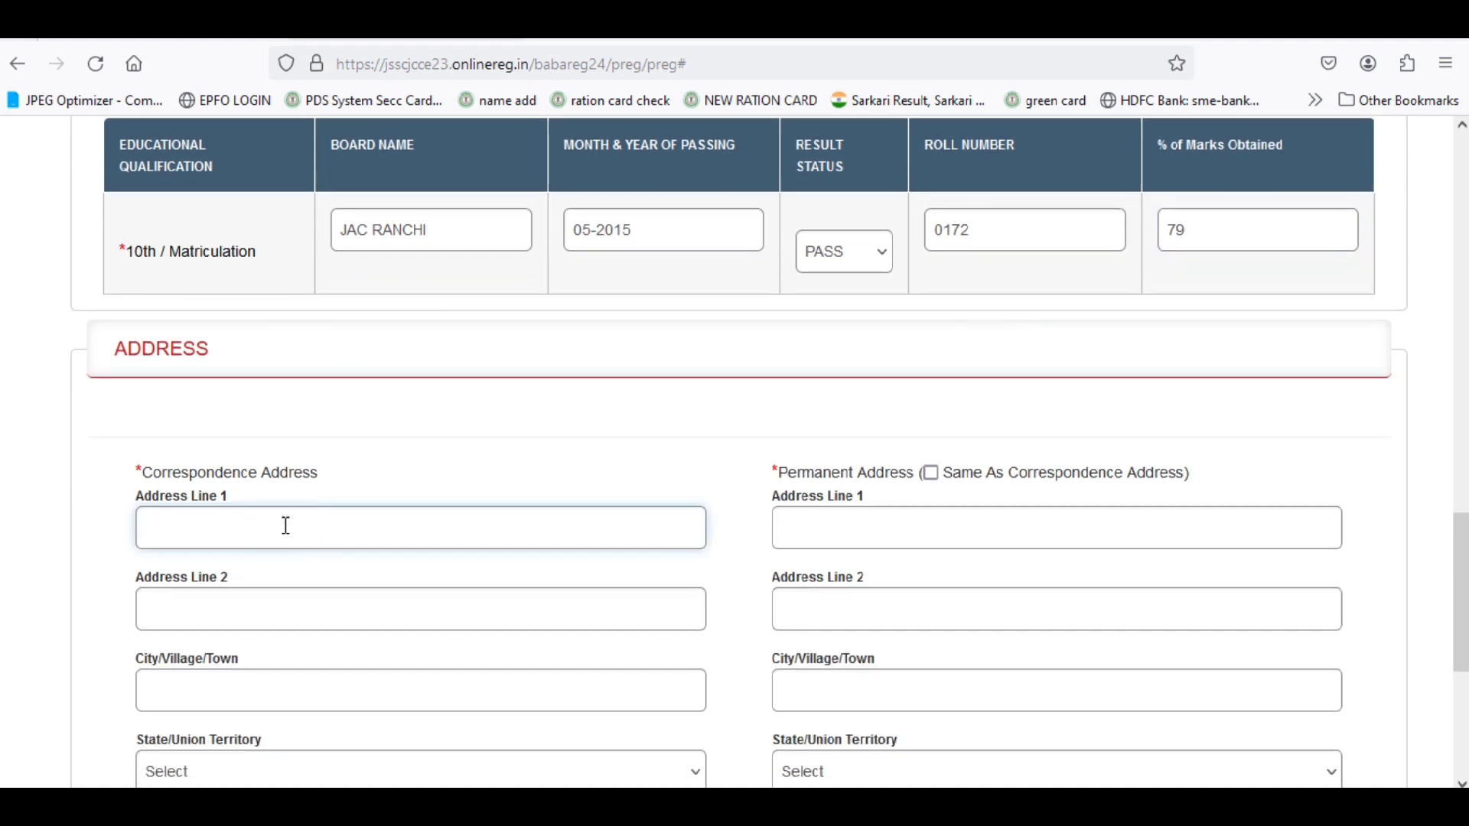
Fill in the first correspondence address line and the city/town.
type("JAMSHEDPUR")
scroll(554, 538, "down", 4)
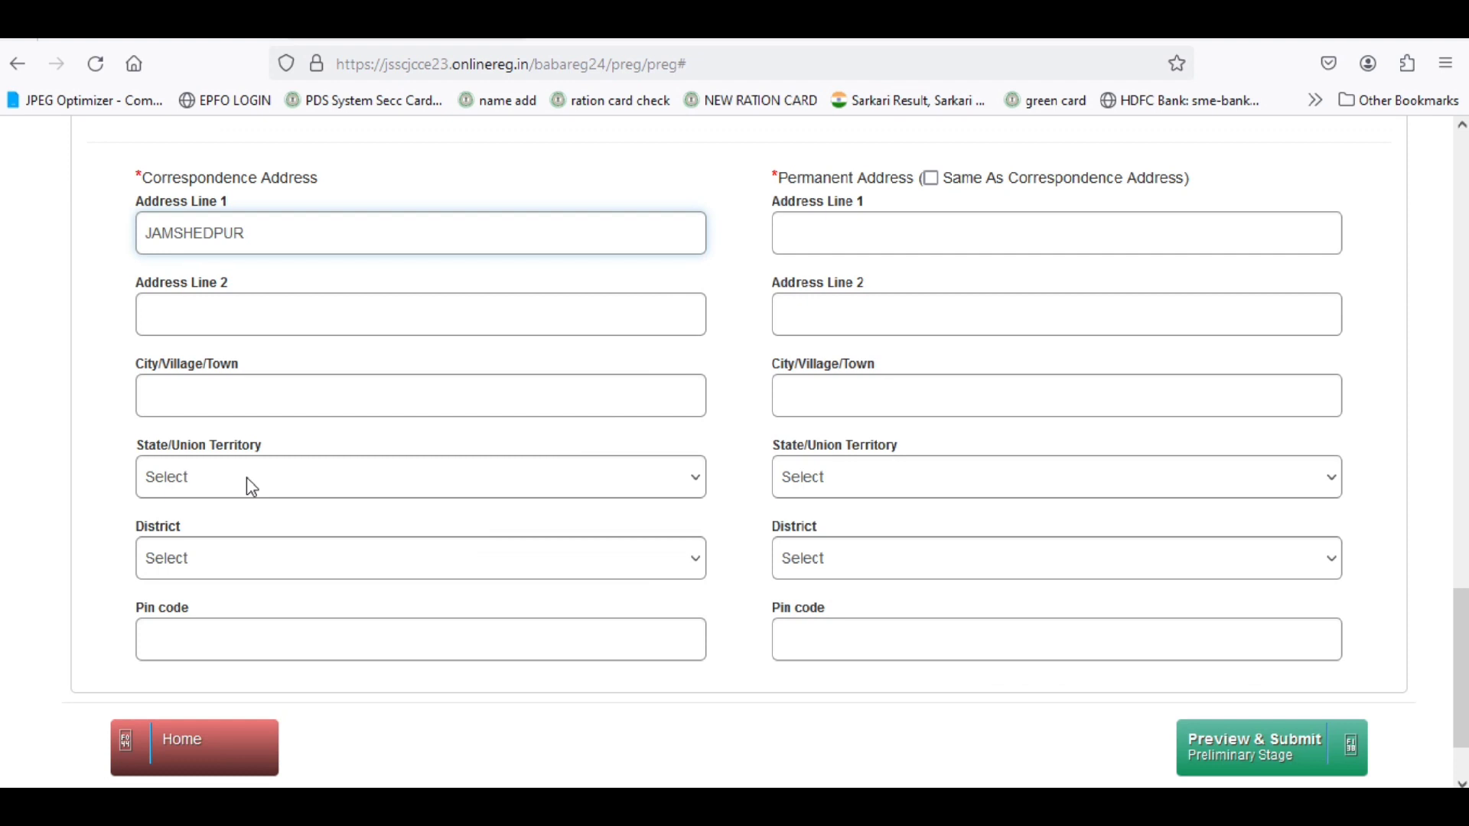
left_click(243, 309)
left_click(222, 397)
type("J")
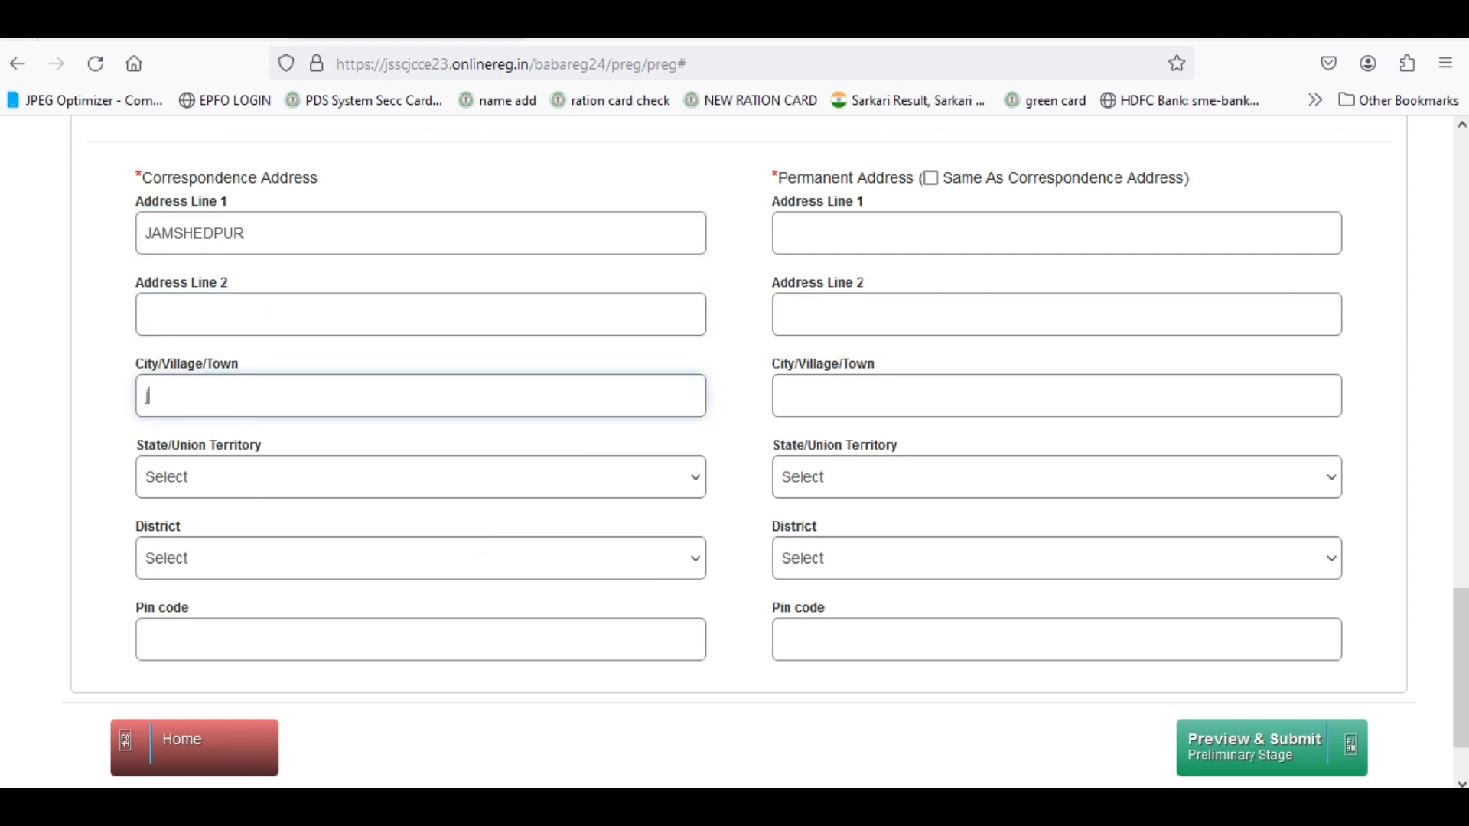
type("AMSHEDPUr")
Choose state JHARKHAND and district EAST SINGHBHUM, enter the pin code, and copy it to the permanent address.
left_click(196, 478)
scroll(207, 351, "down", 7)
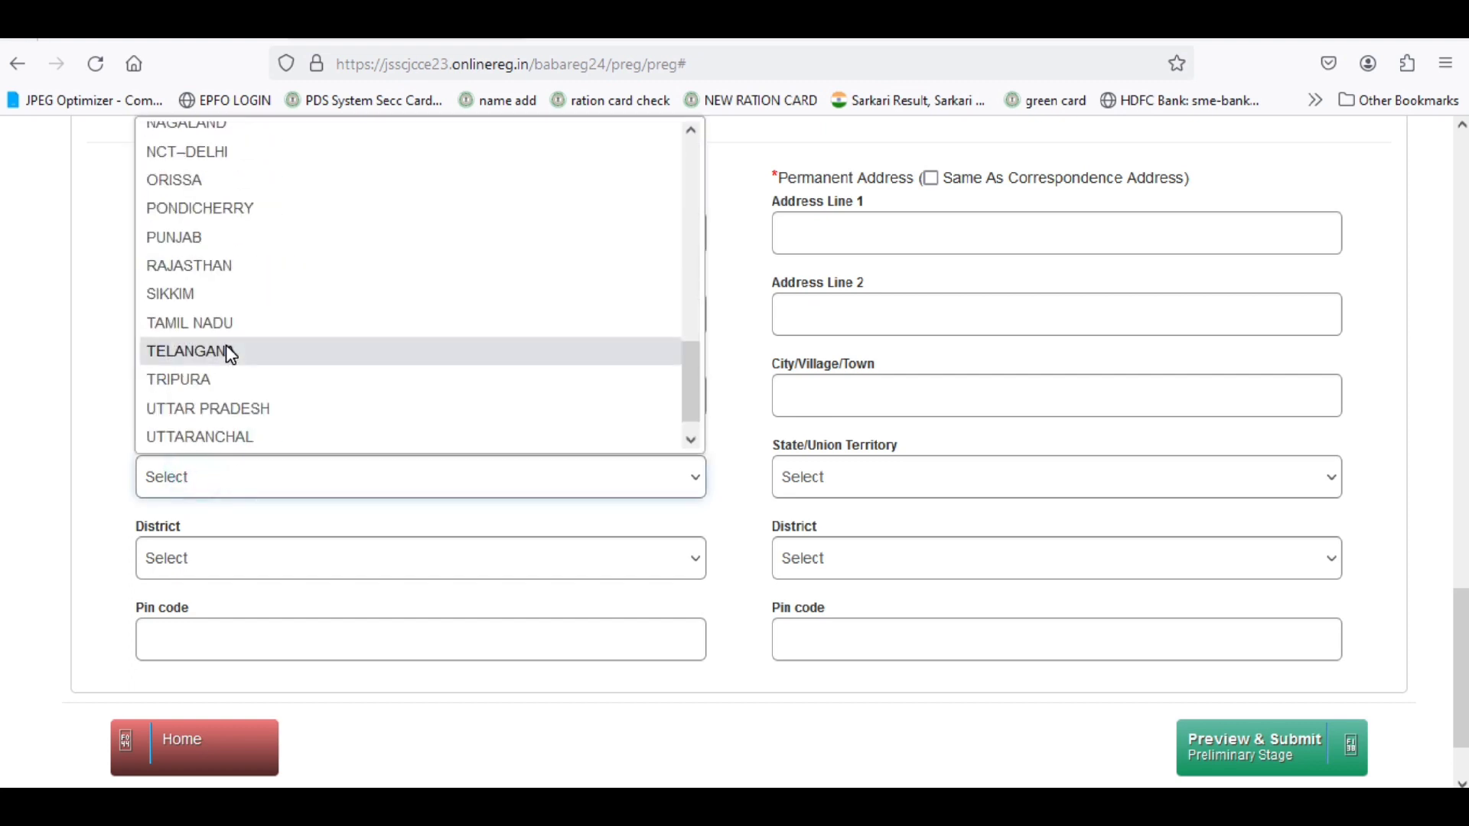
scroll(207, 234, "up", 6)
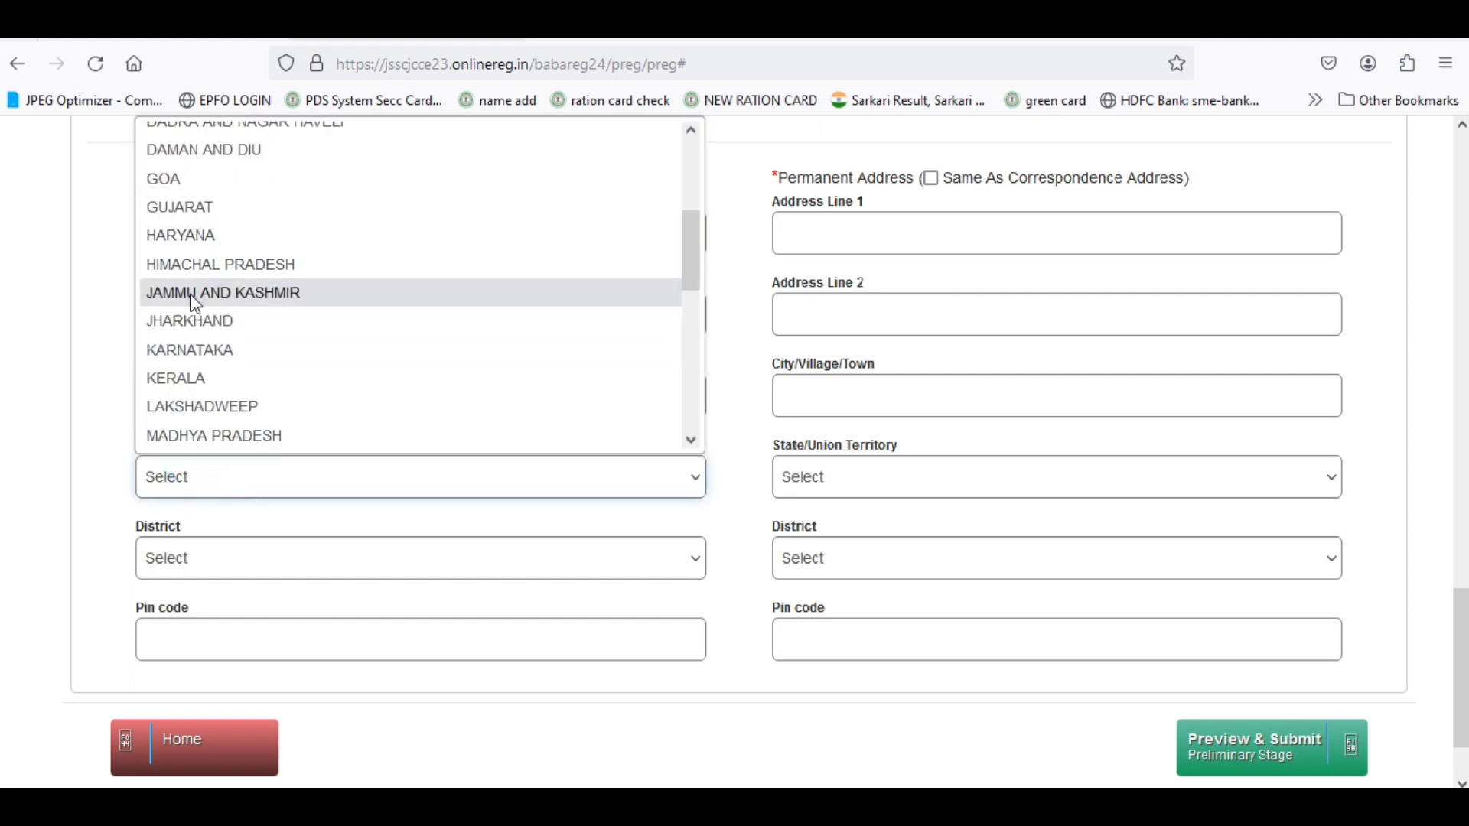
left_click(204, 330)
left_click(239, 565)
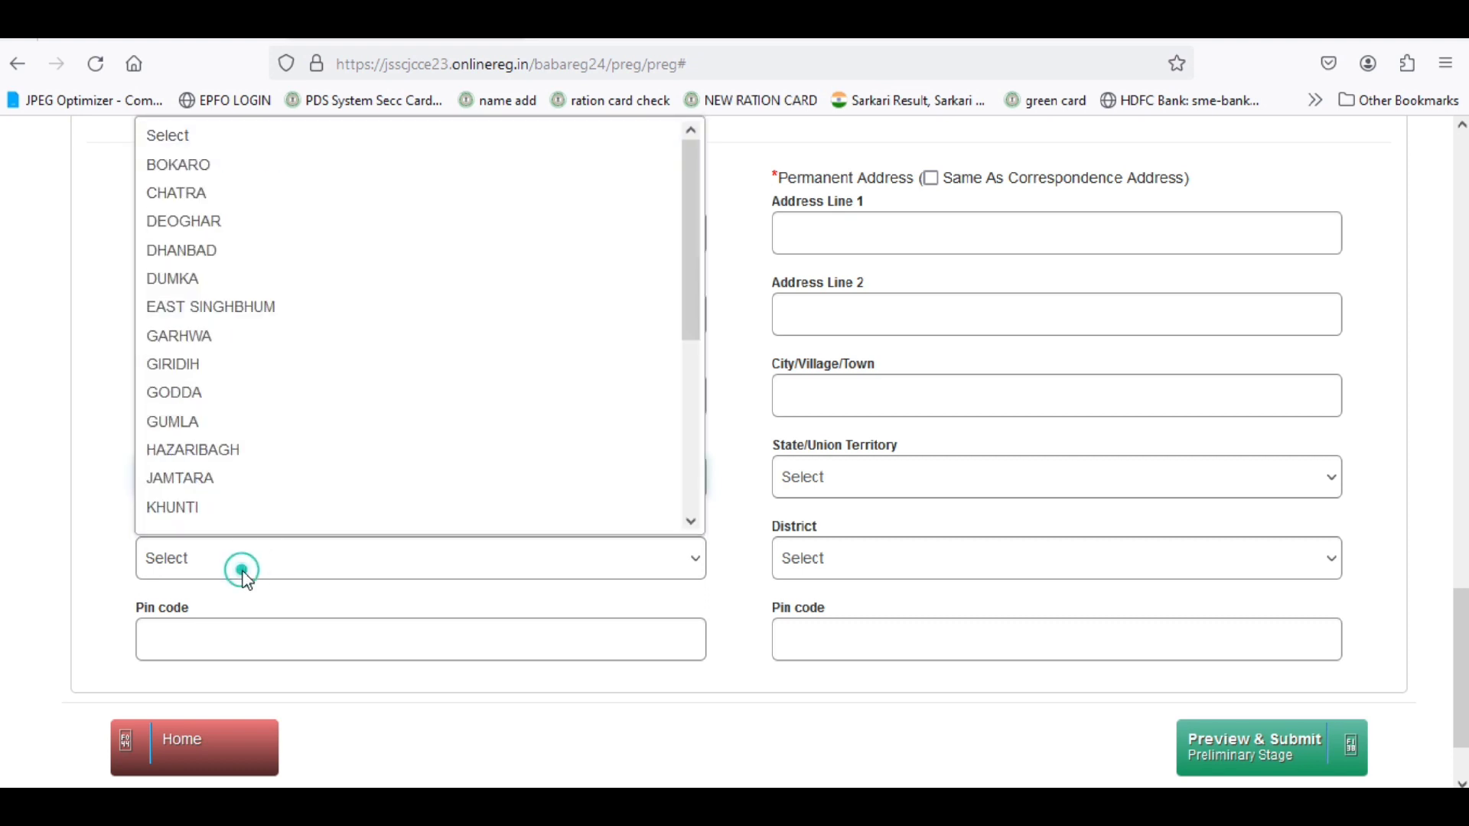
left_click(274, 310)
left_click(221, 625)
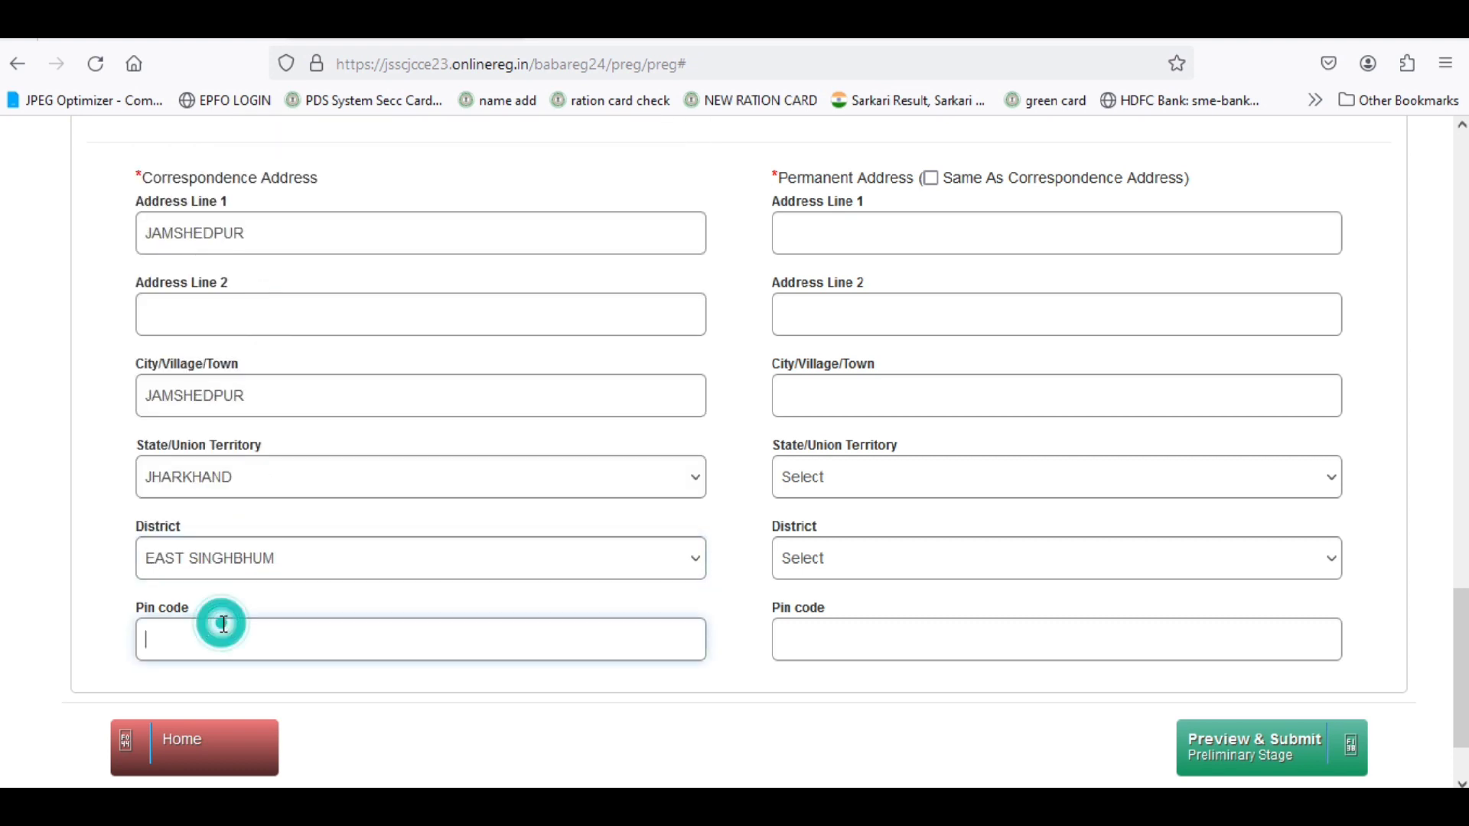
type("831")
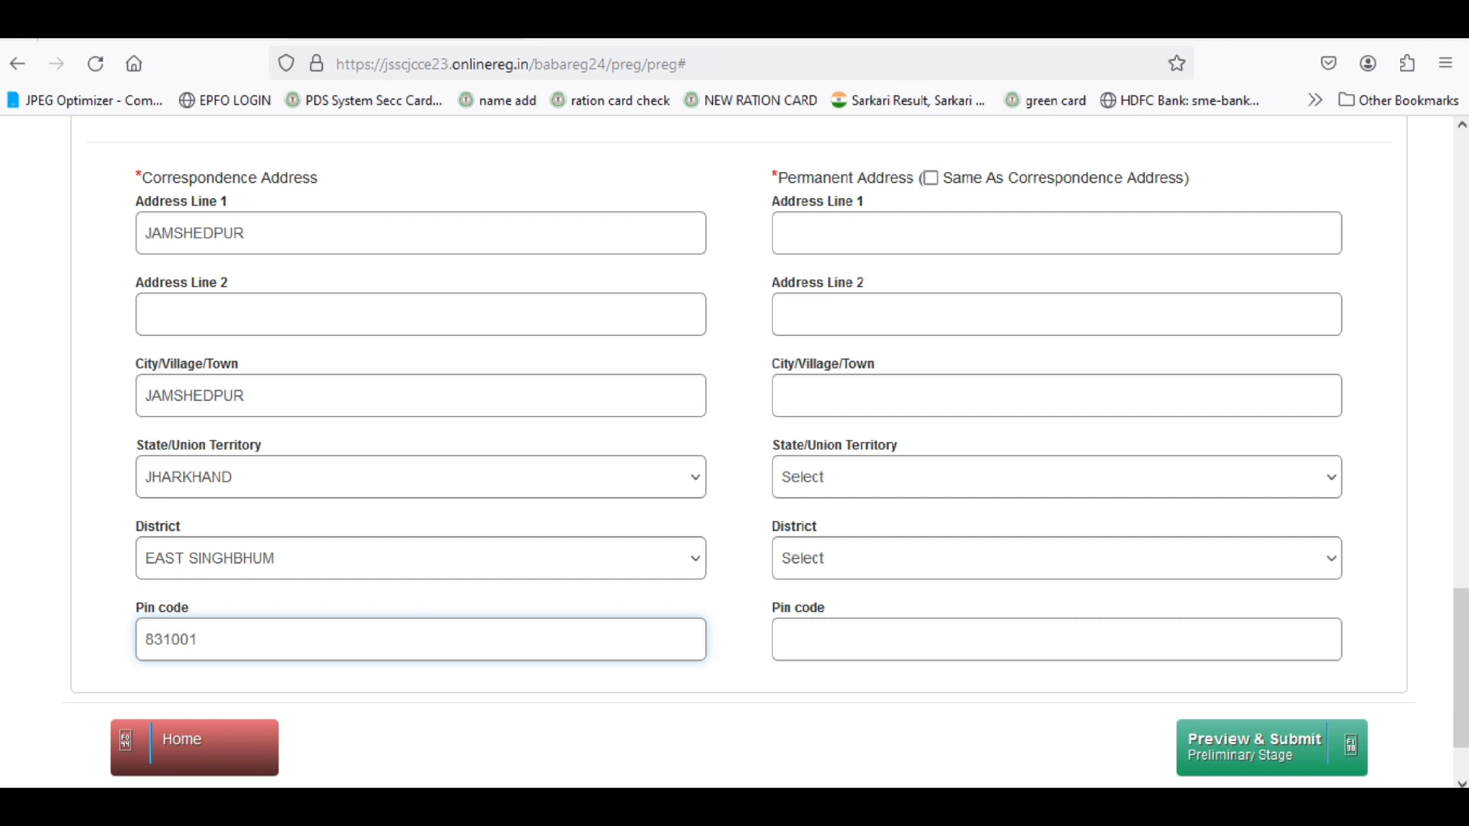
type("001")
scroll(627, 355, "up", 2)
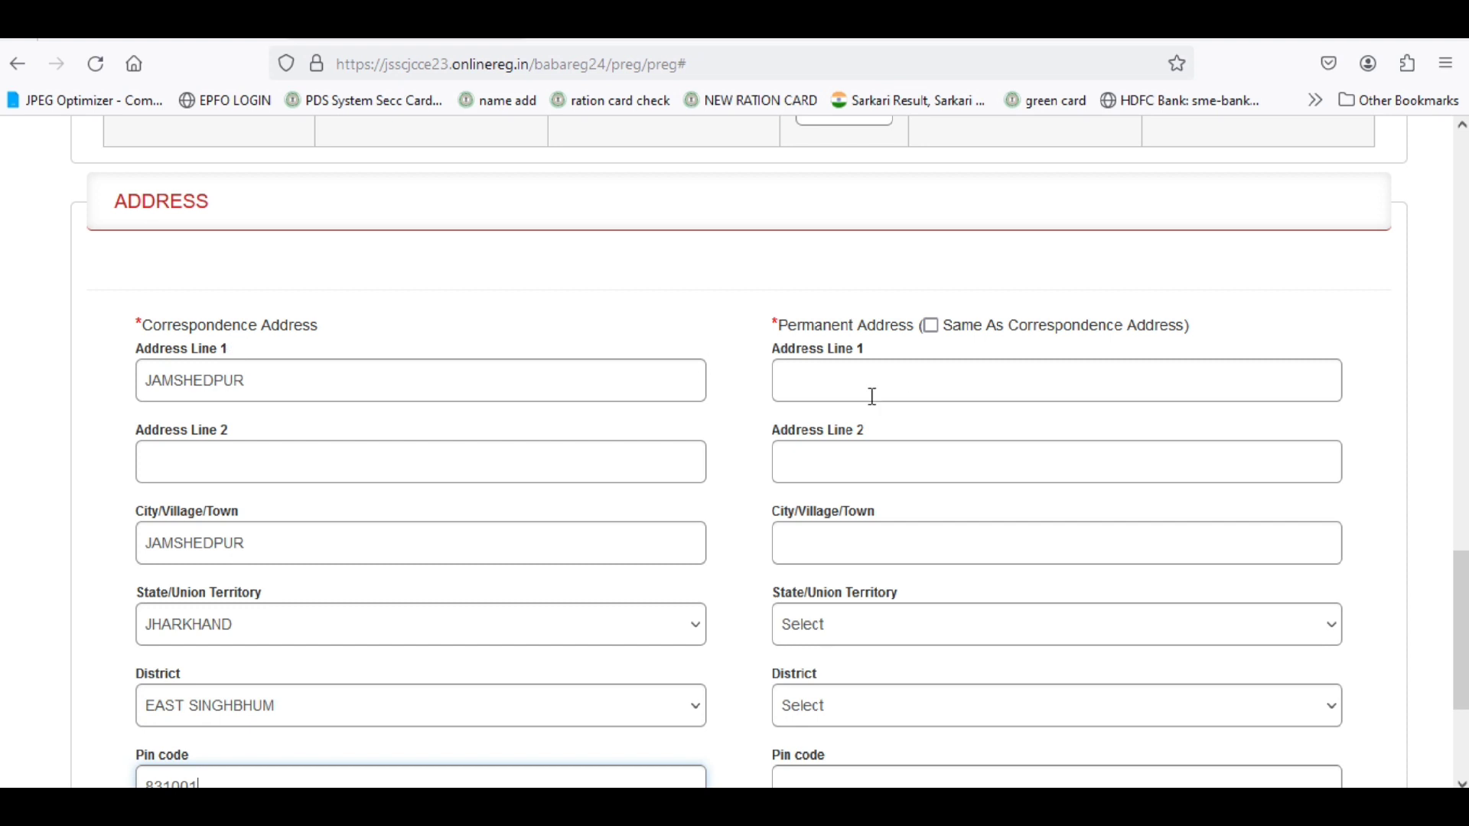
left_click(931, 327)
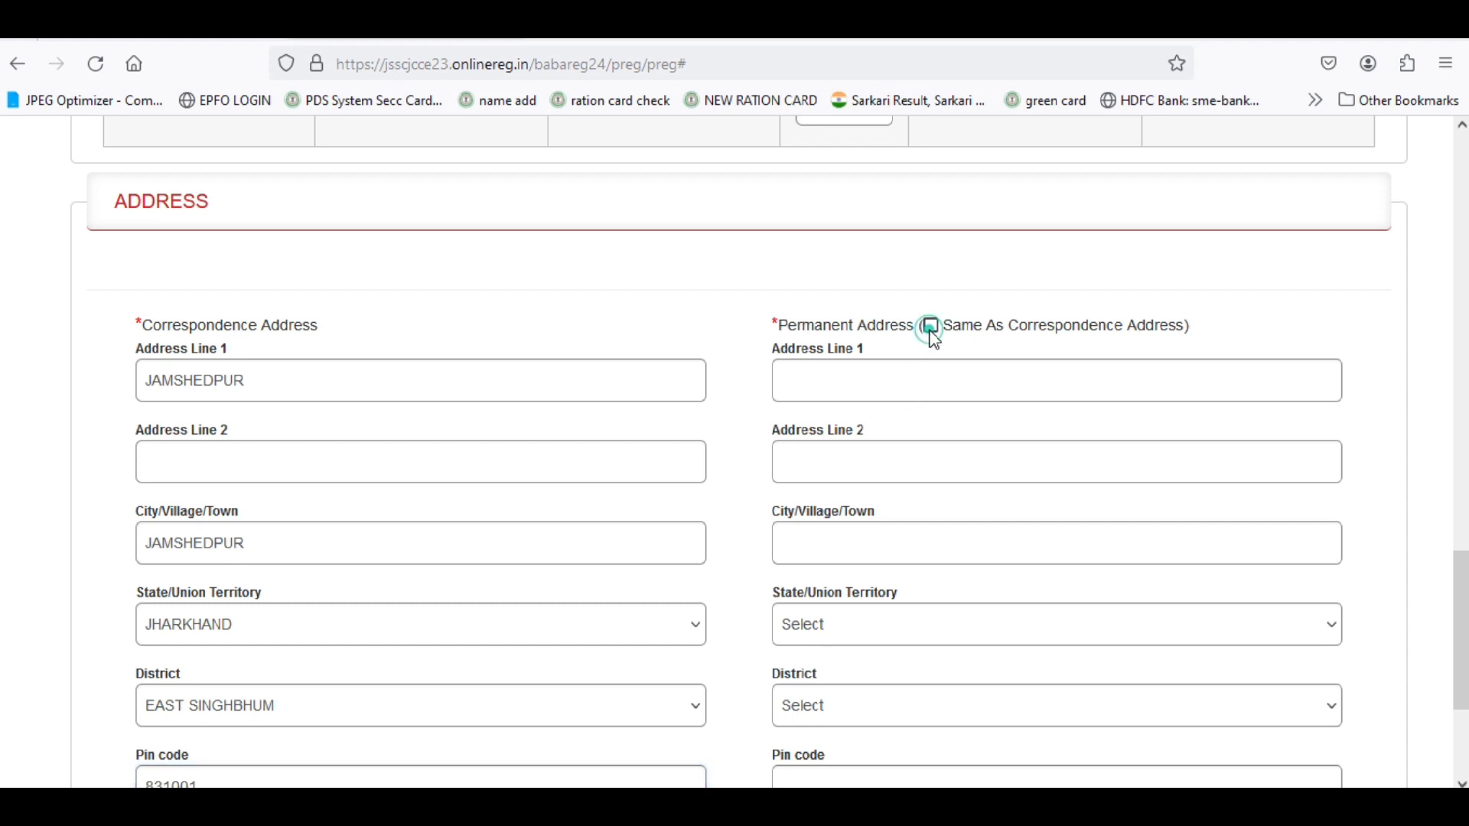
scroll(903, 574, "down", 3)
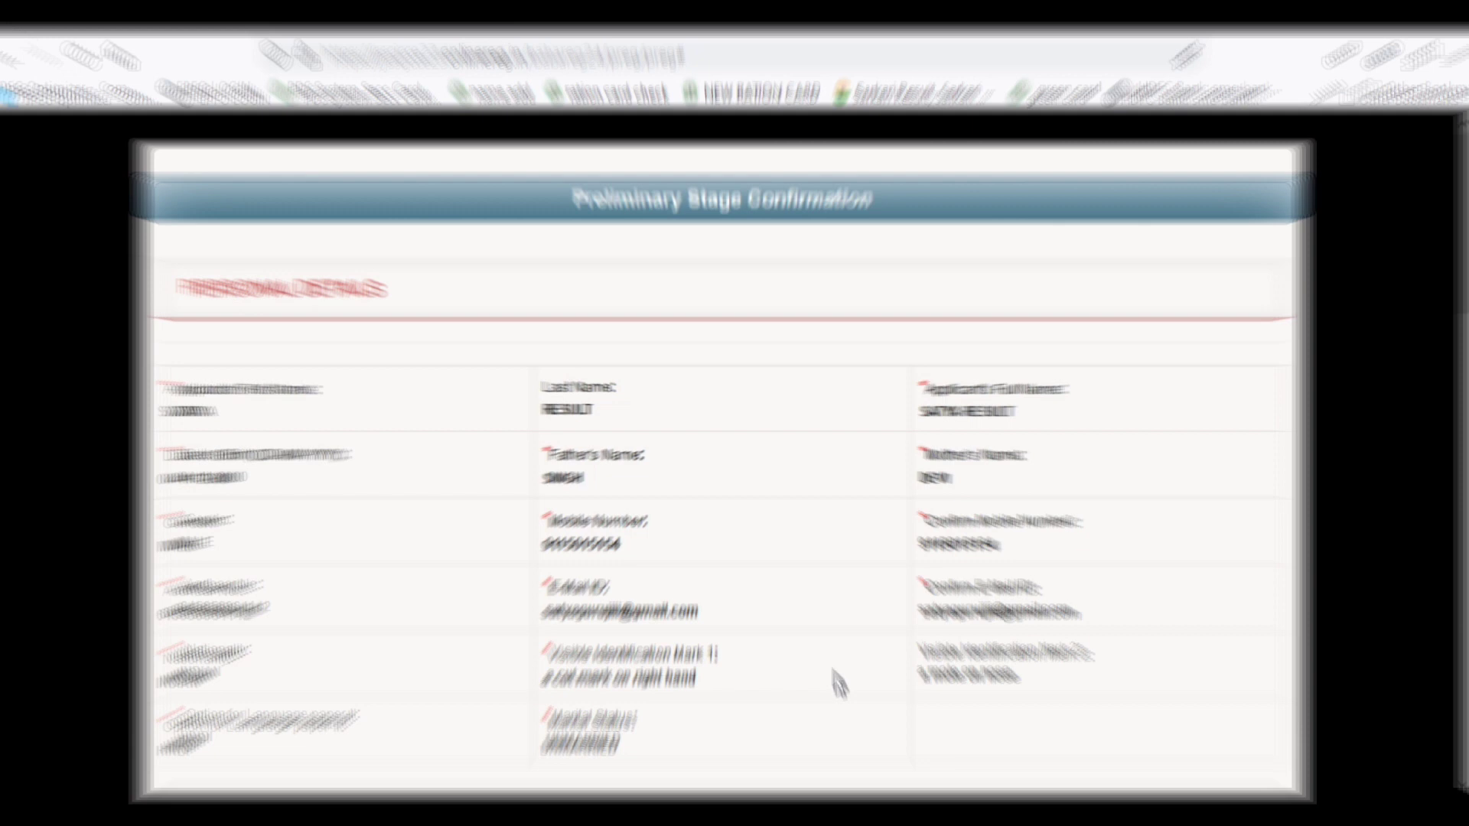
Accept the declaration, enter the captcha code, and submit the preliminary registration.
scroll(839, 681, "down", 10)
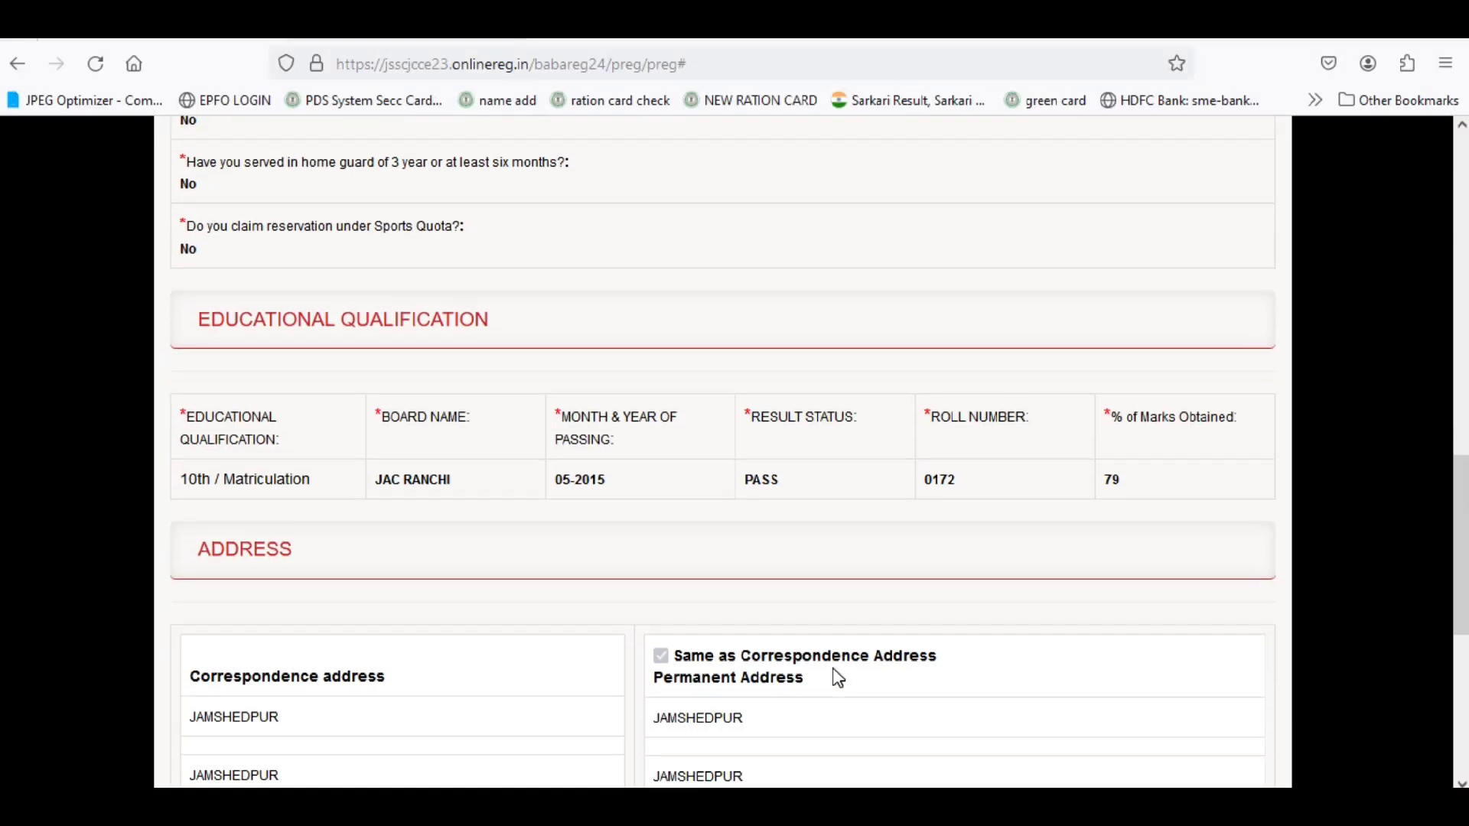
scroll(652, 574, "down", 5)
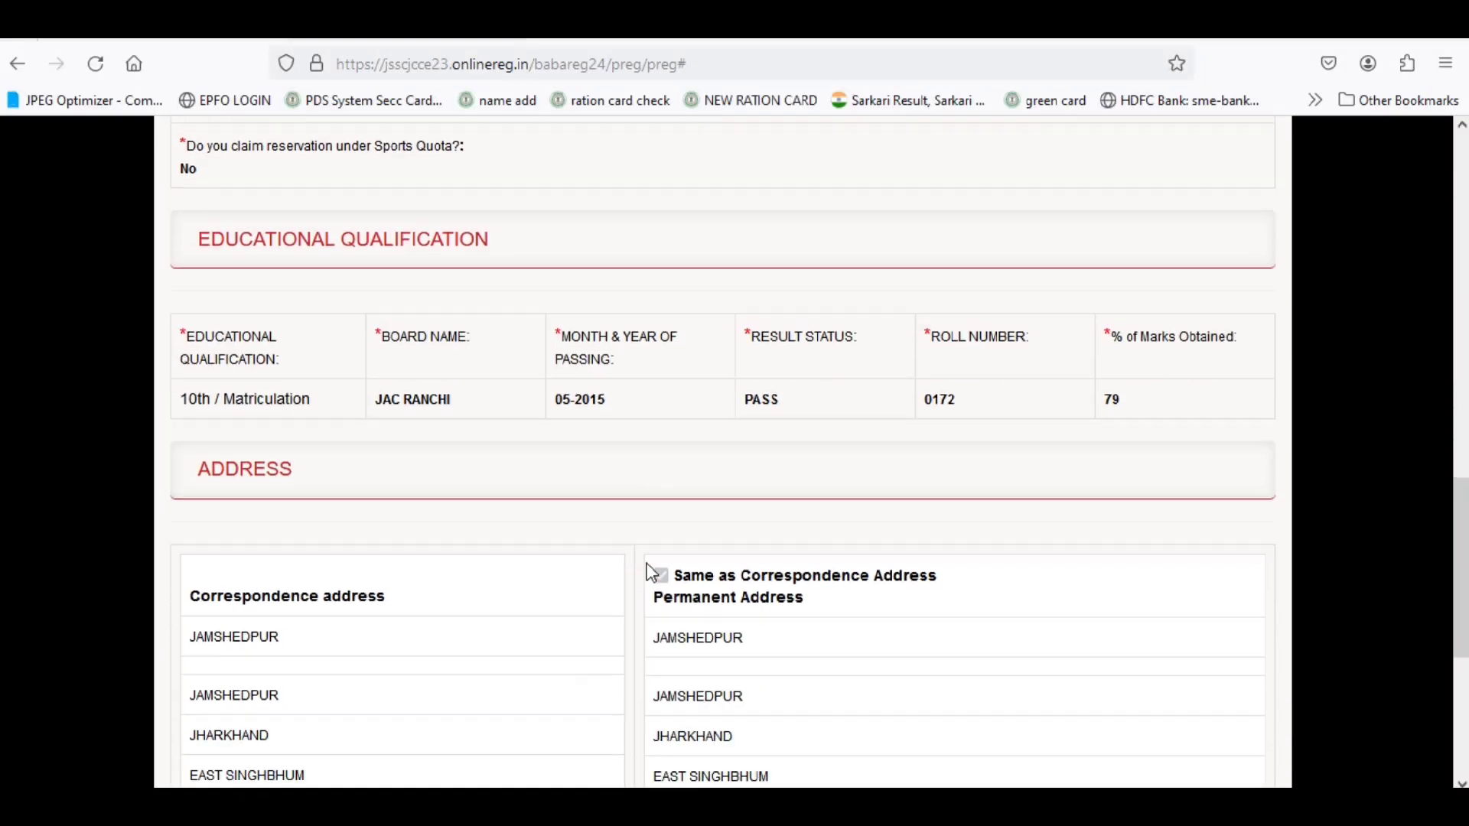
scroll(652, 573, "down", 2)
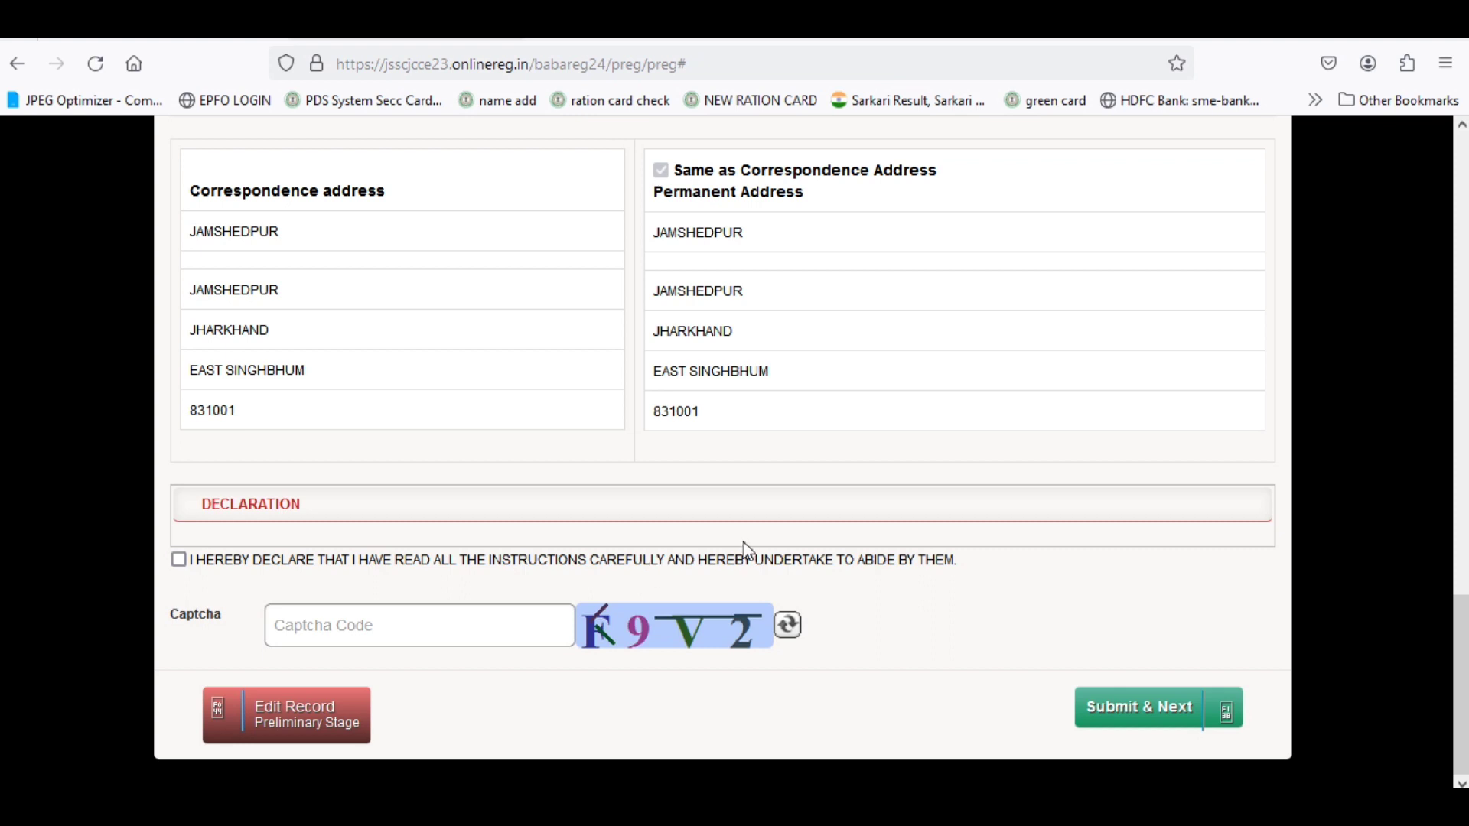
left_click(179, 561)
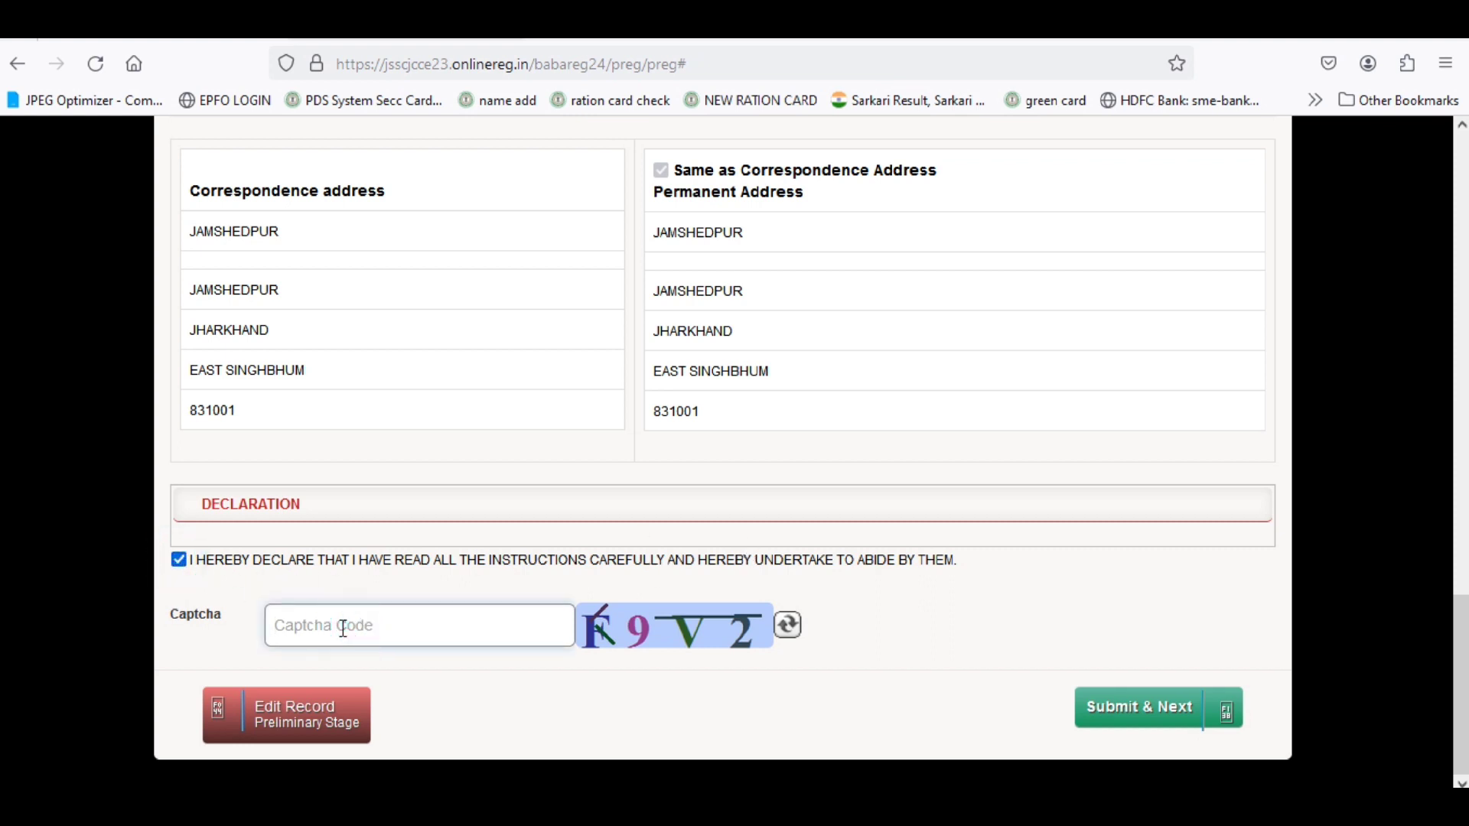
type("F9V2")
left_click(1153, 720)
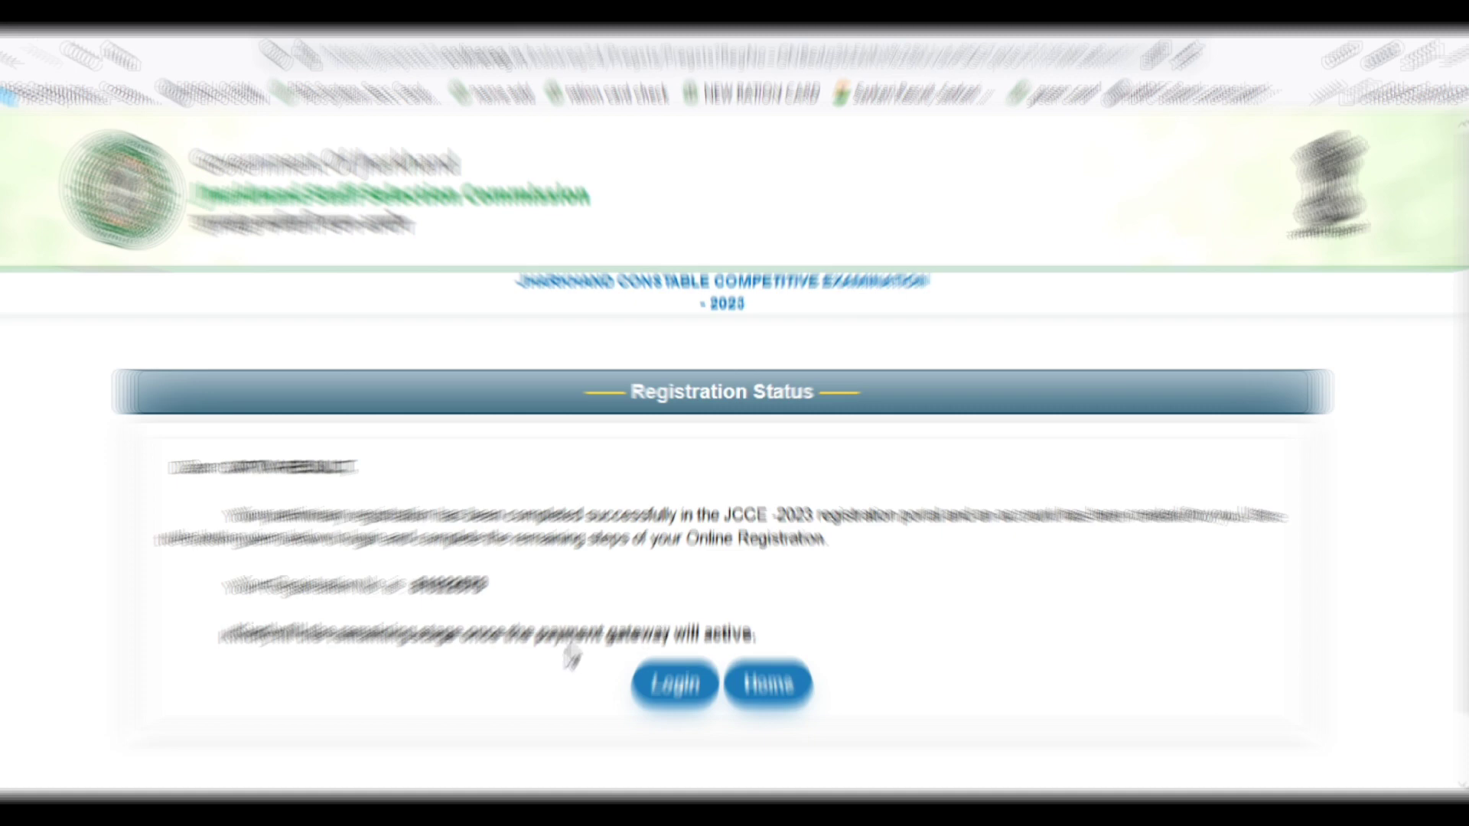
Select the newly issued registration number on the Registration Status page.
left_click_drag(409, 585, 488, 602)
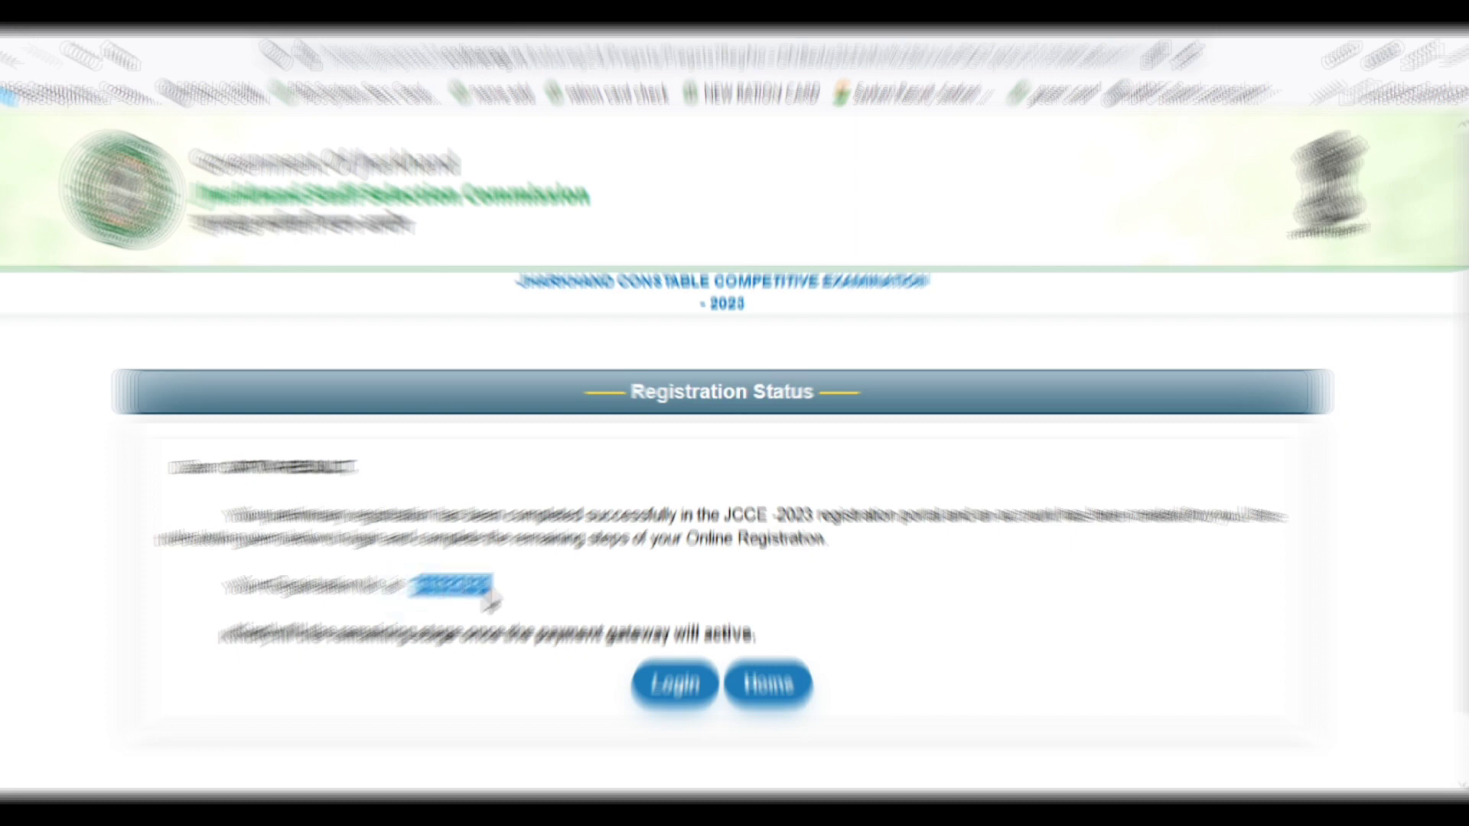
left_click(469, 586)
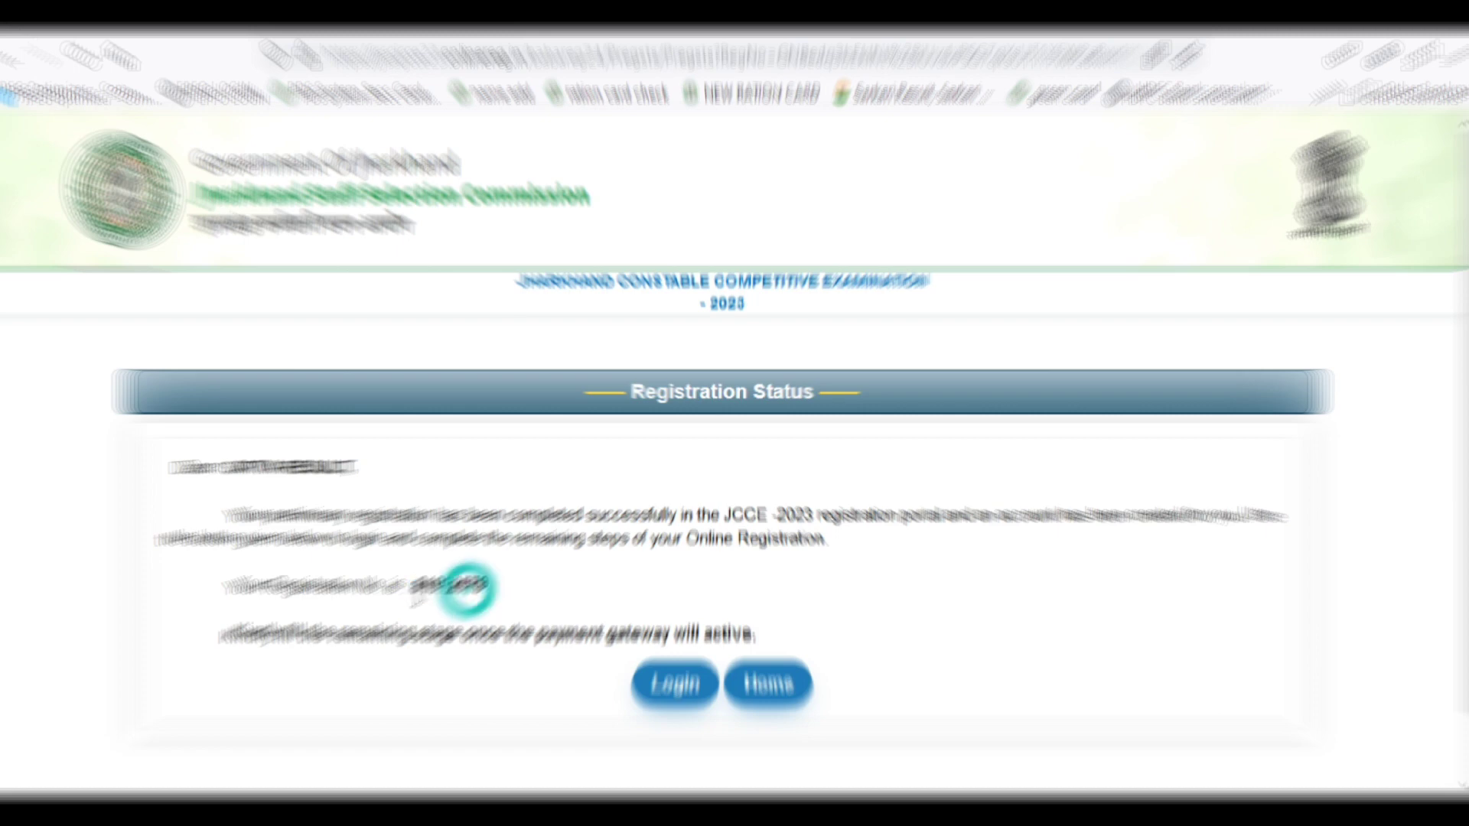
left_click_drag(414, 589, 486, 587)
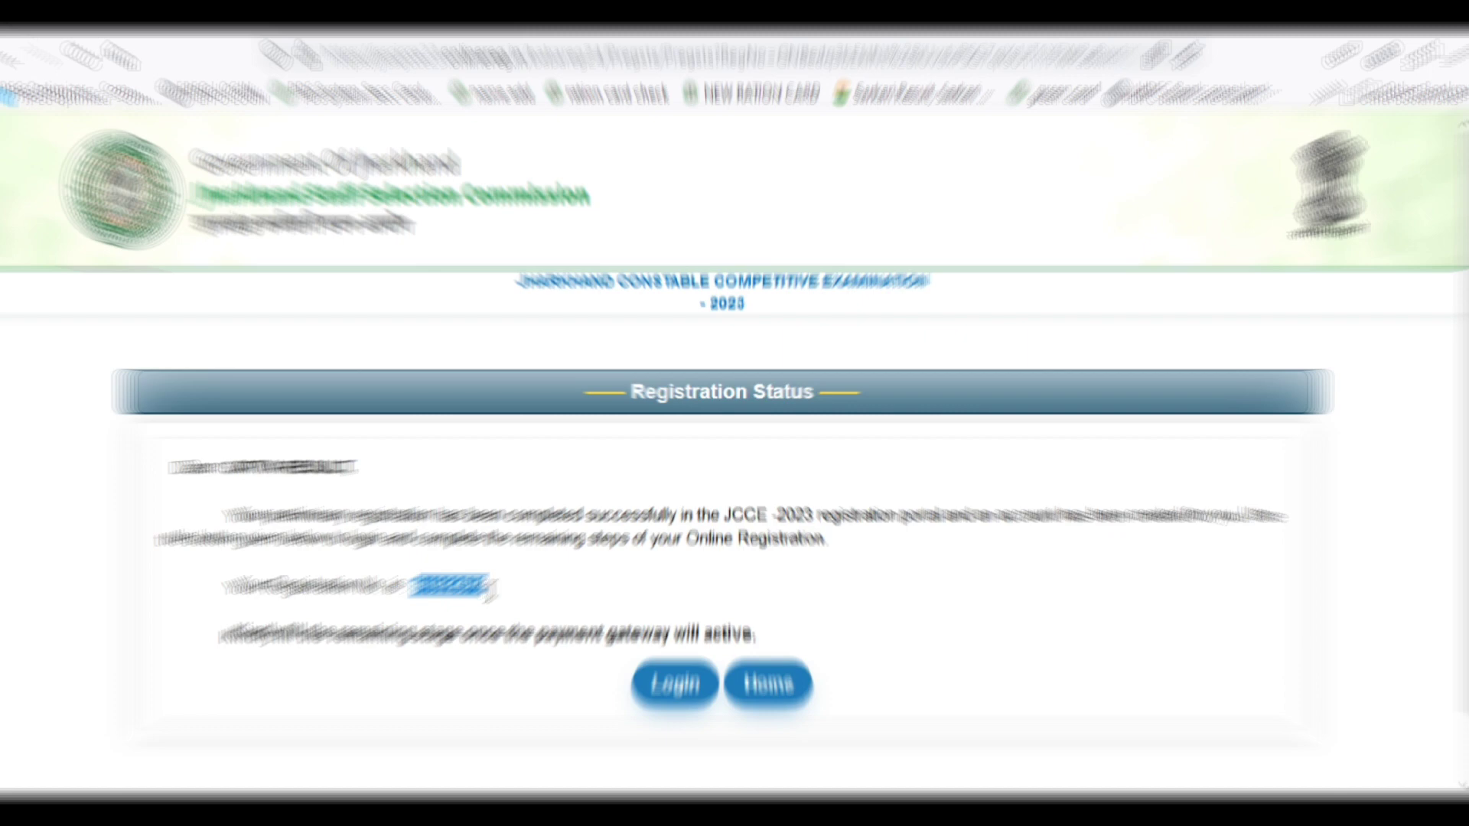
View the candidate login form, then go back to the JSSC home page.
left_click(676, 688)
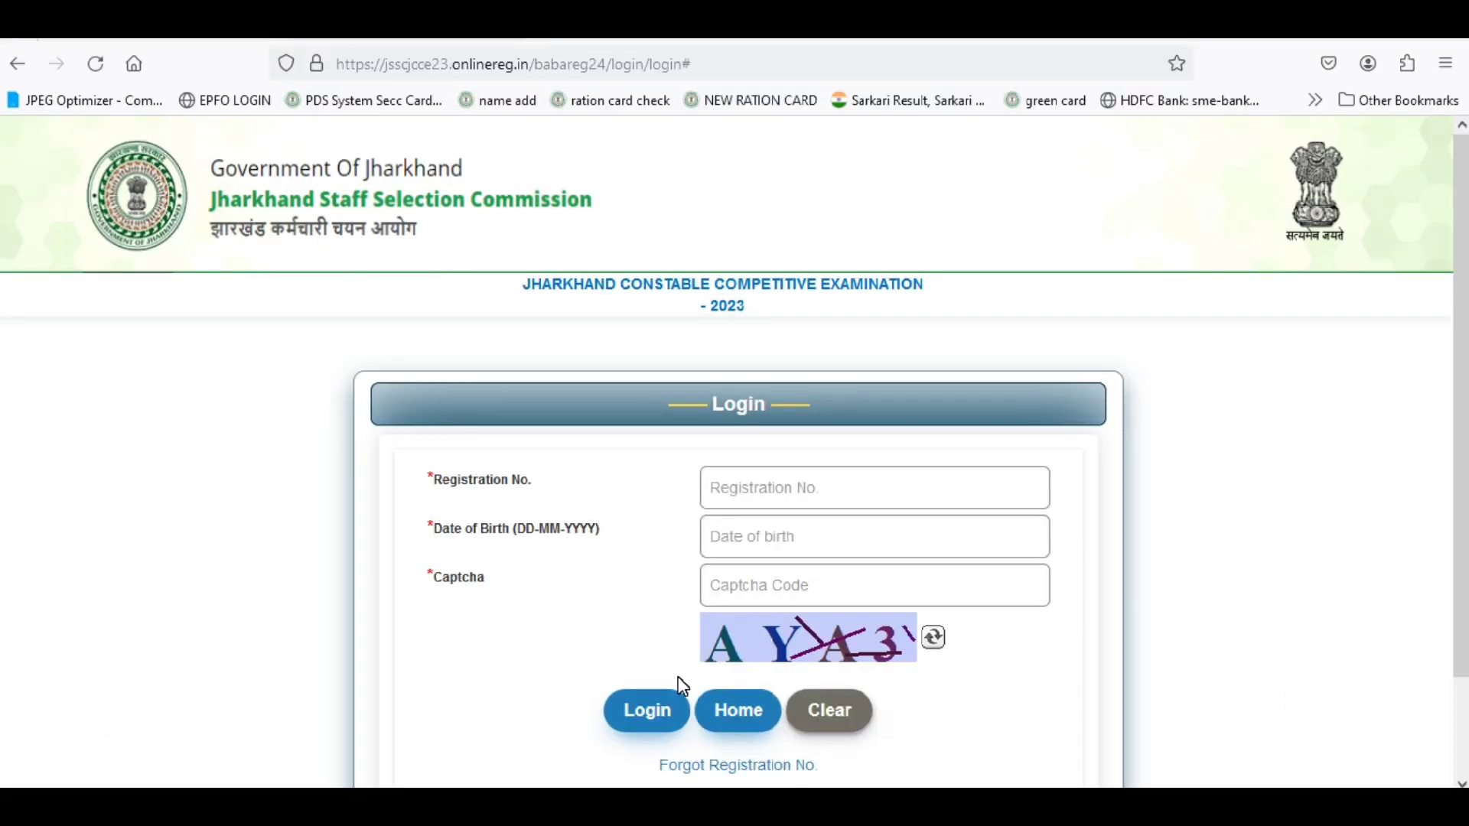
left_click(760, 487)
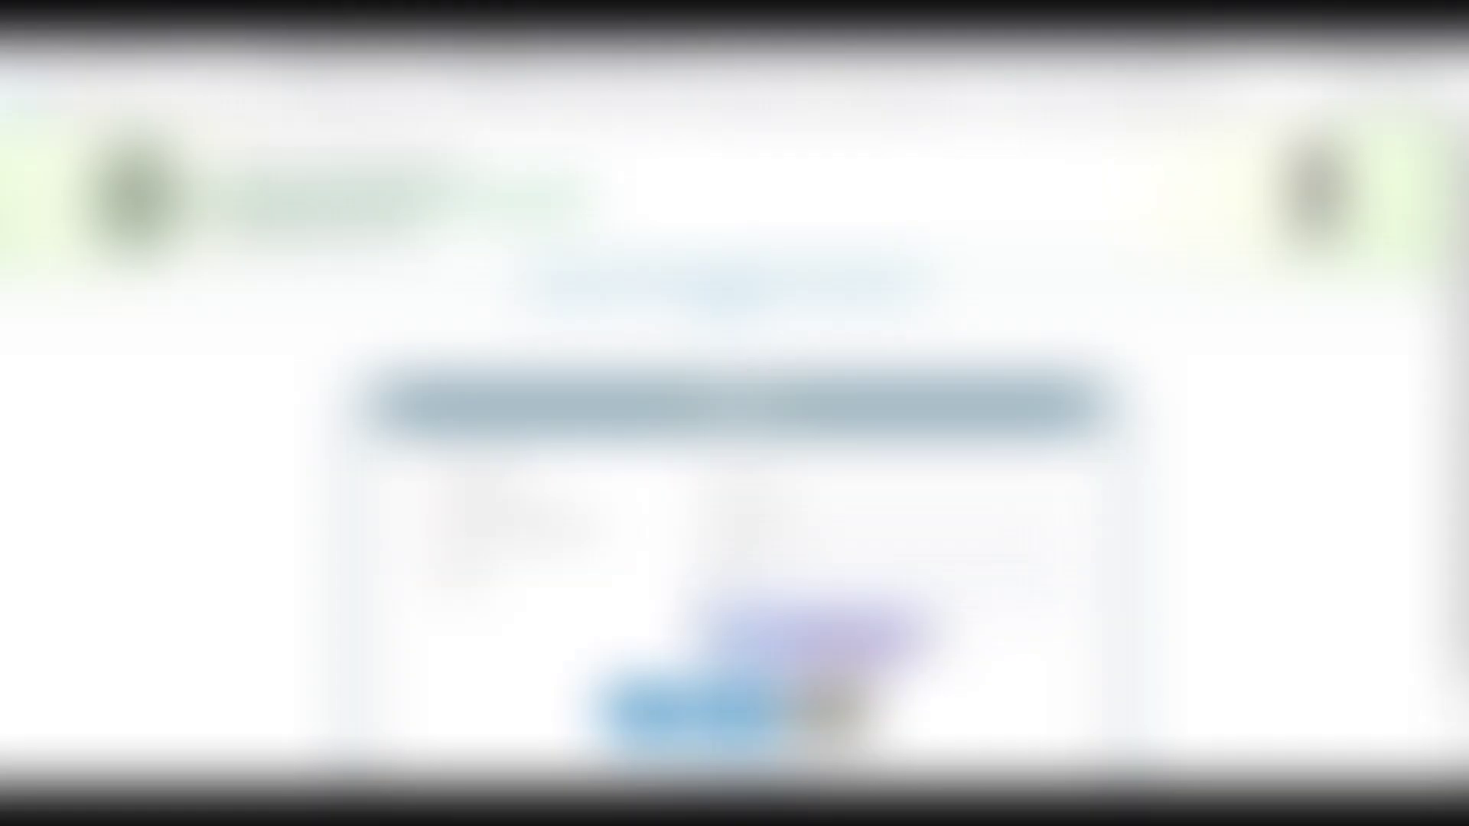
left_click(613, 604)
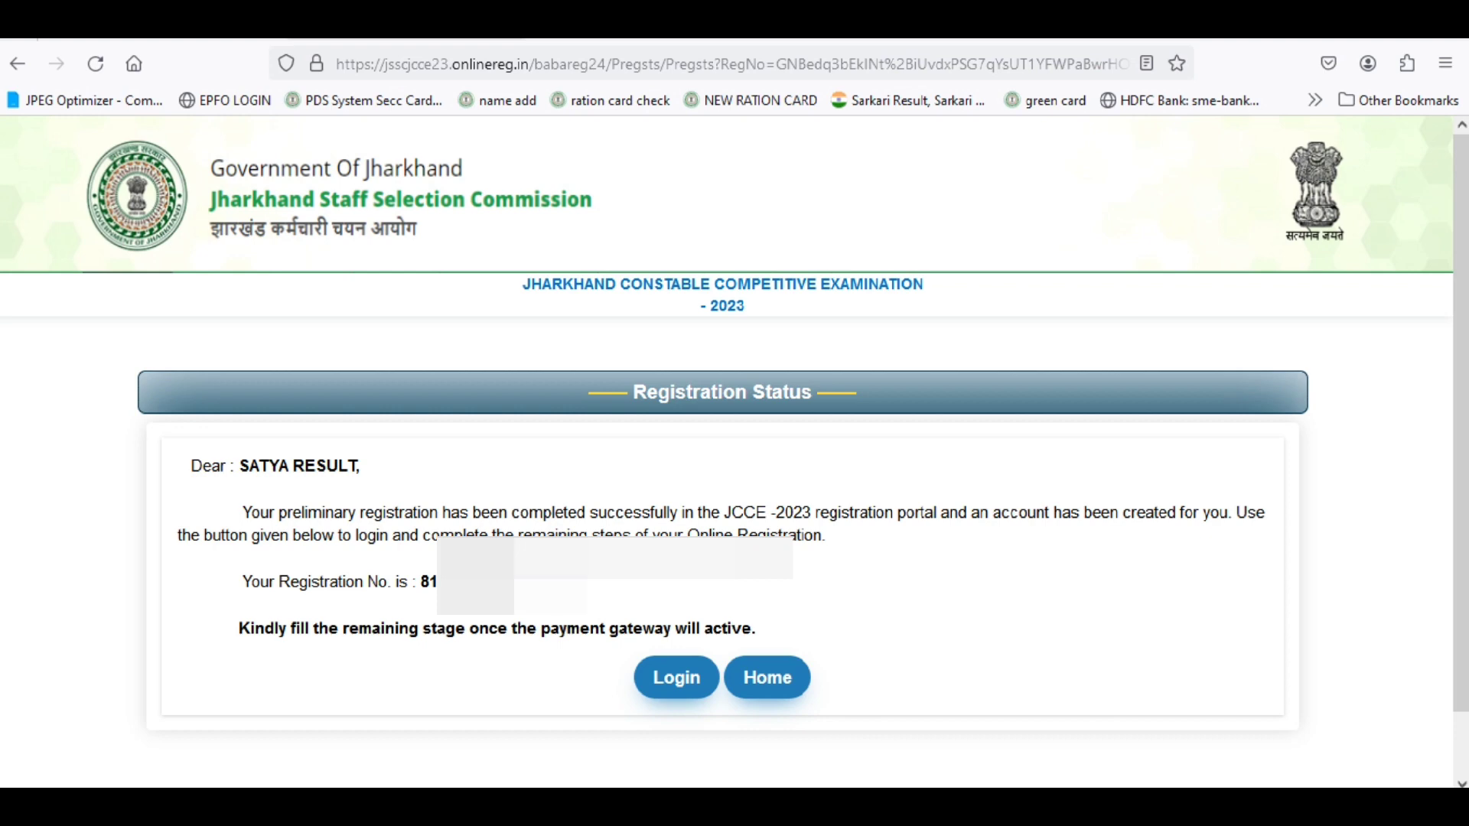
left_click(765, 679)
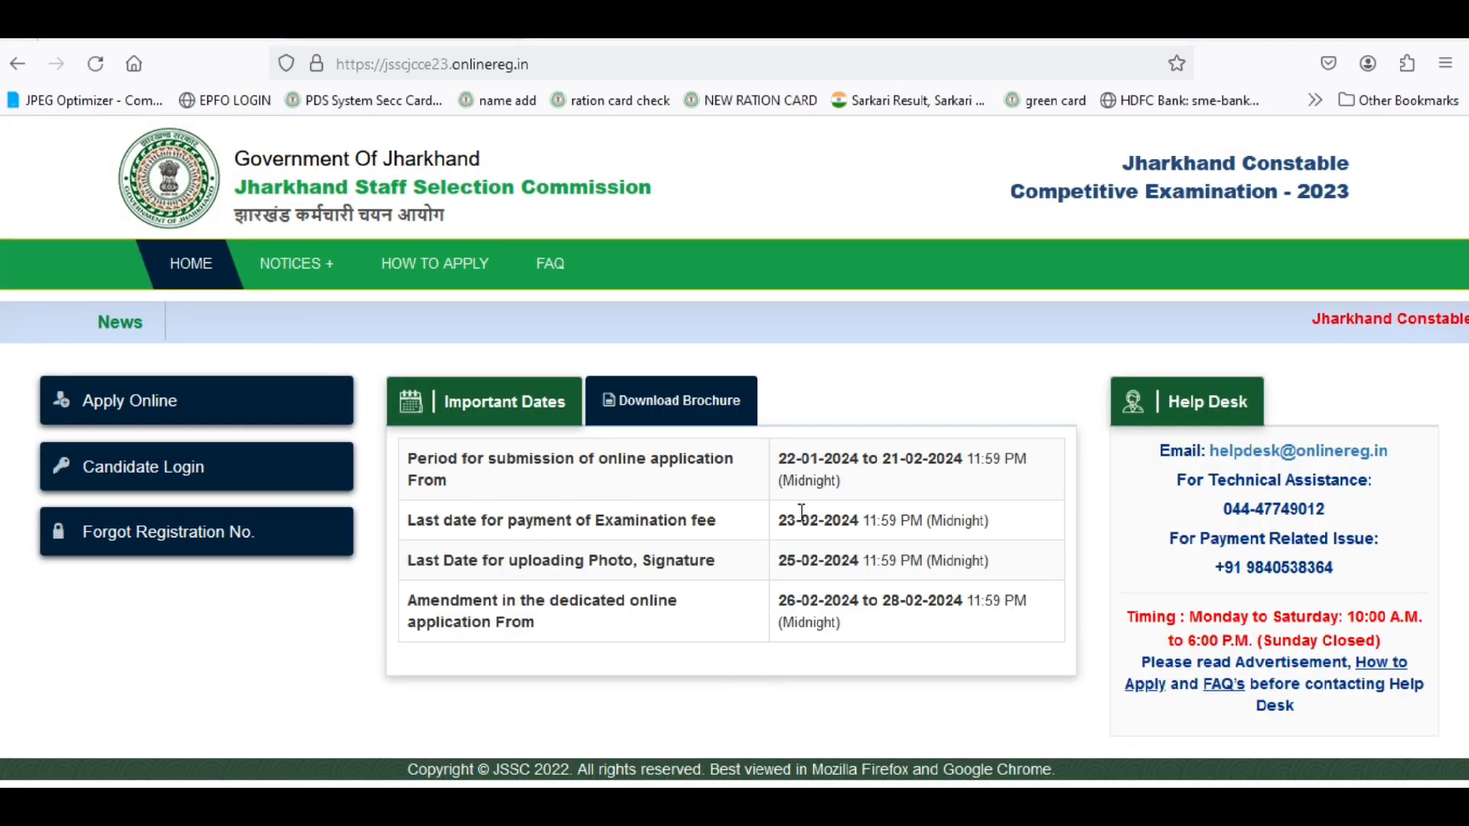